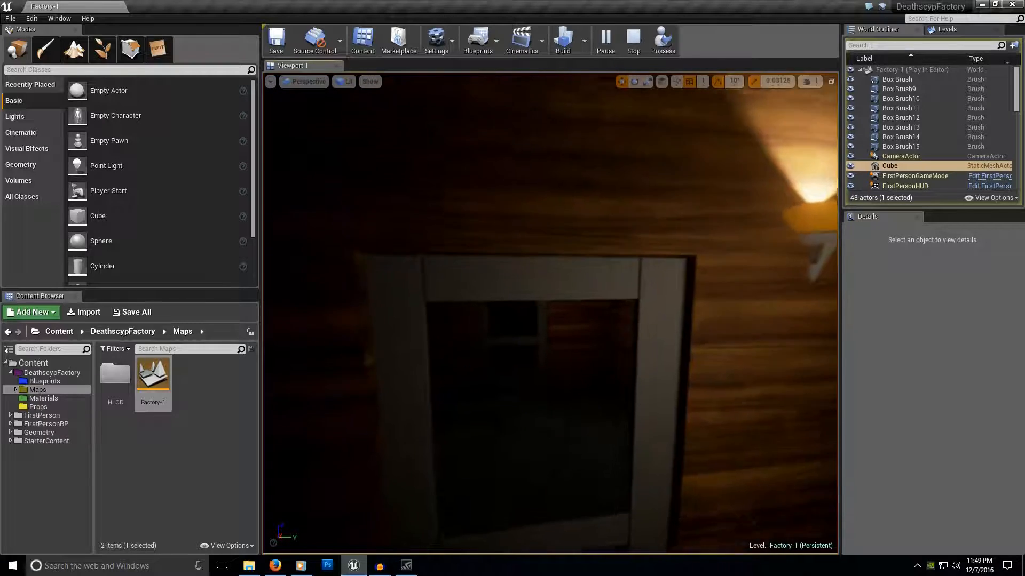
key("w")
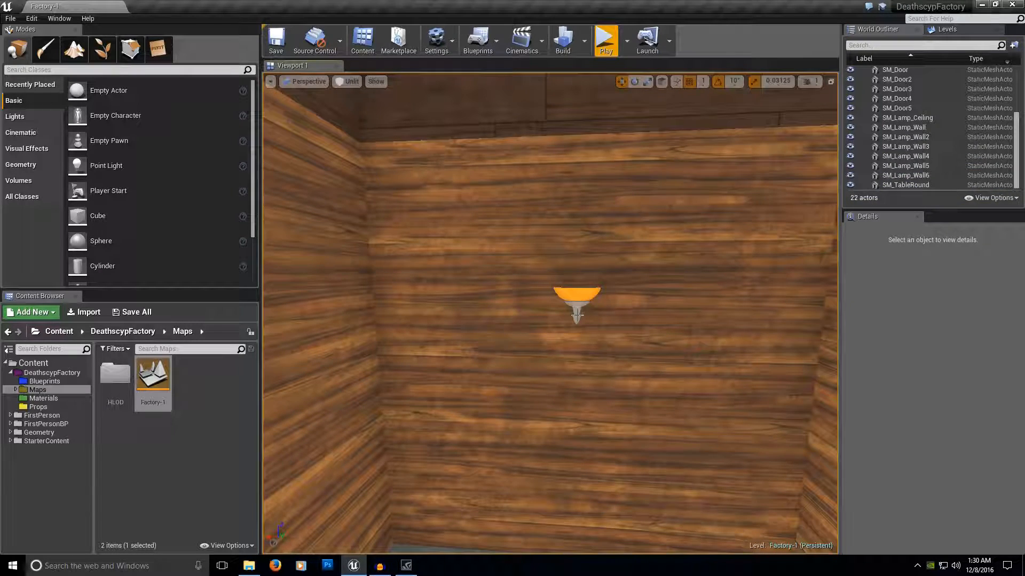
Switch the viewport's view mode to Lit in the room with the wall lamp.
right_click_drag(576, 315, 573, 316)
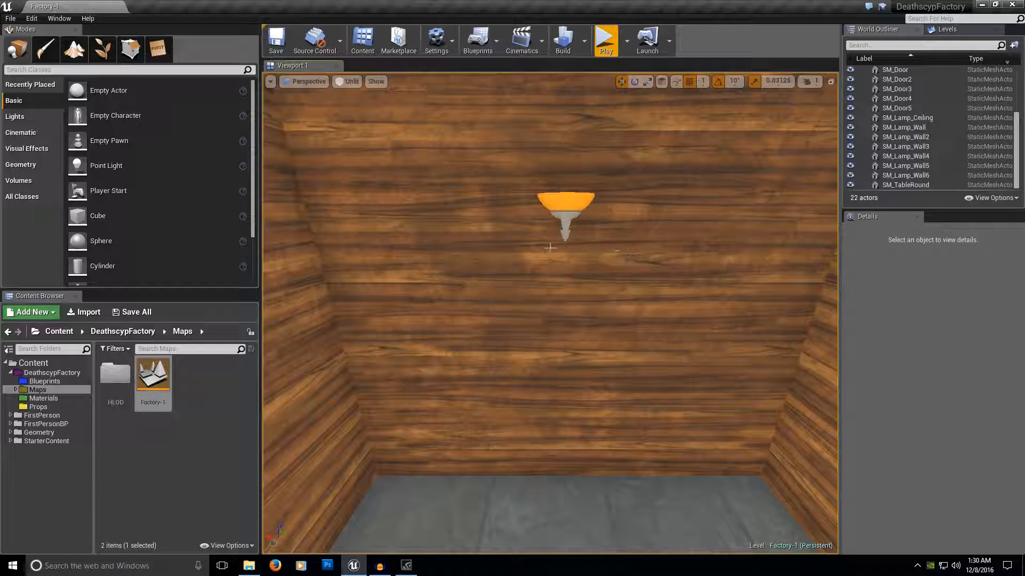
left_click(354, 84)
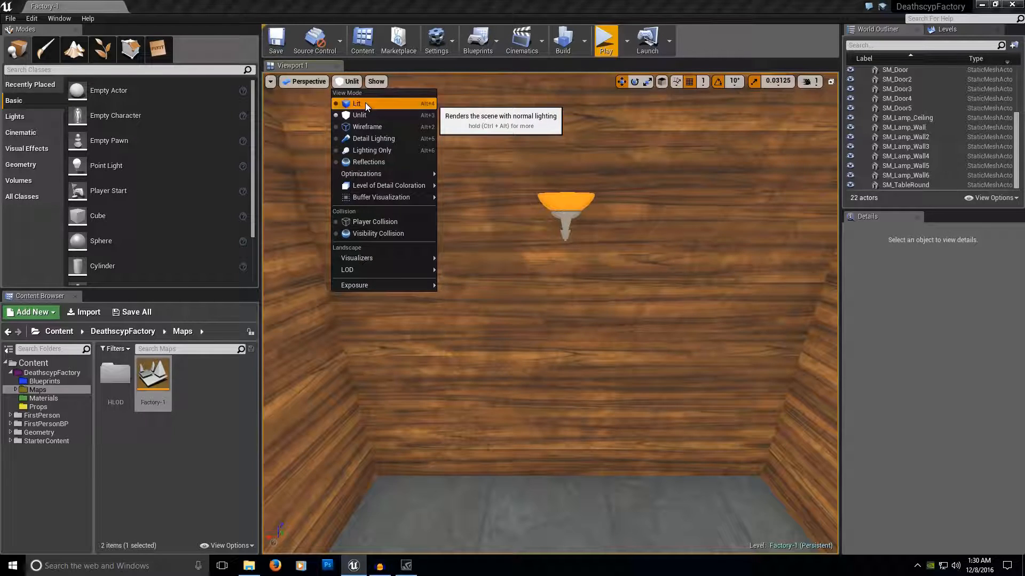
left_click(365, 104)
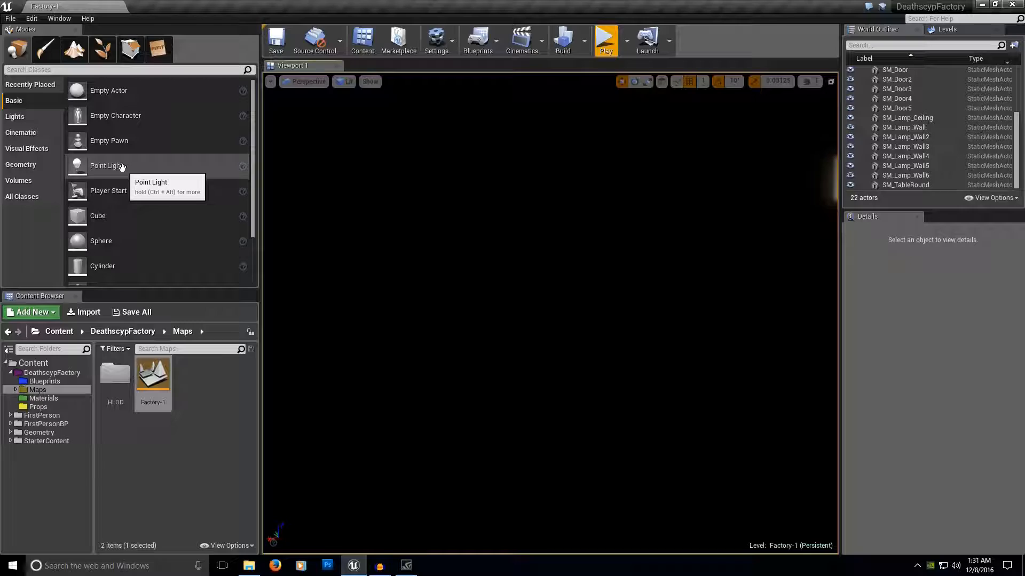
Place a Point Light in the room, near the wall below the wall lamp.
left_click_drag(122, 167, 518, 302)
right_click_drag(519, 302, 606, 305)
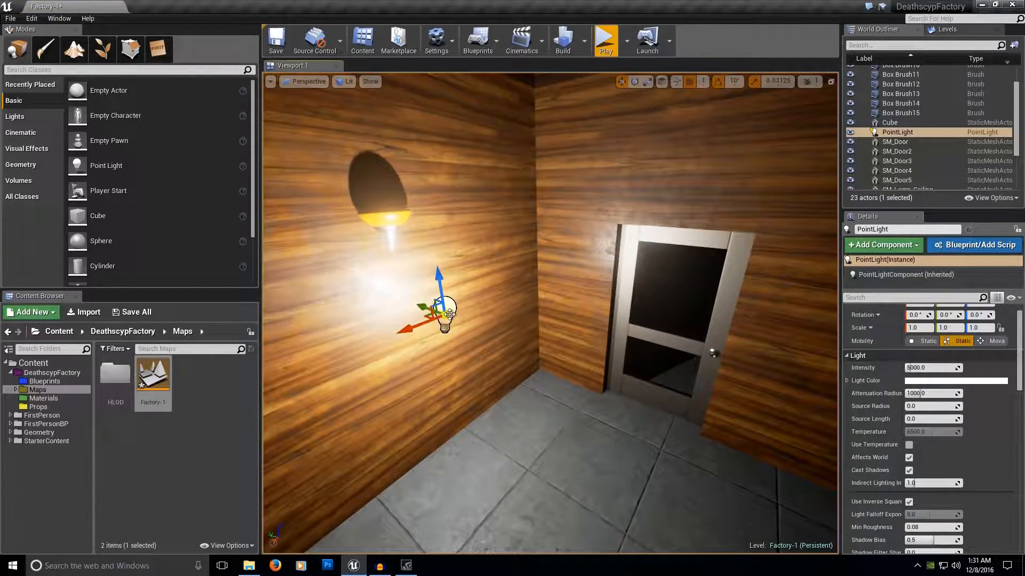
left_click_drag(449, 315, 606, 320)
right_click_drag(607, 321, 556, 276)
Search the placeable classes for "spot", place a Spot Light above the floor facing the door, and clear the search.
left_click(13, 71)
type("spot")
left_click_drag(43, 90, 582, 237)
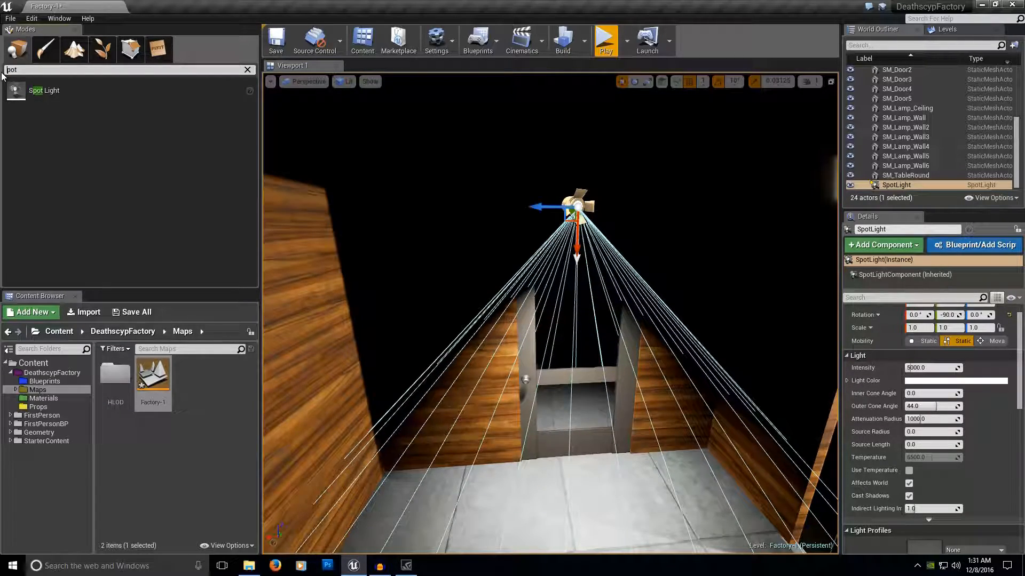
key("Delete")
key("Delete")
key("Delete")
Select the point light and examine its reach from inside the room and from above.
right_click_drag(649, 181, 827, 198)
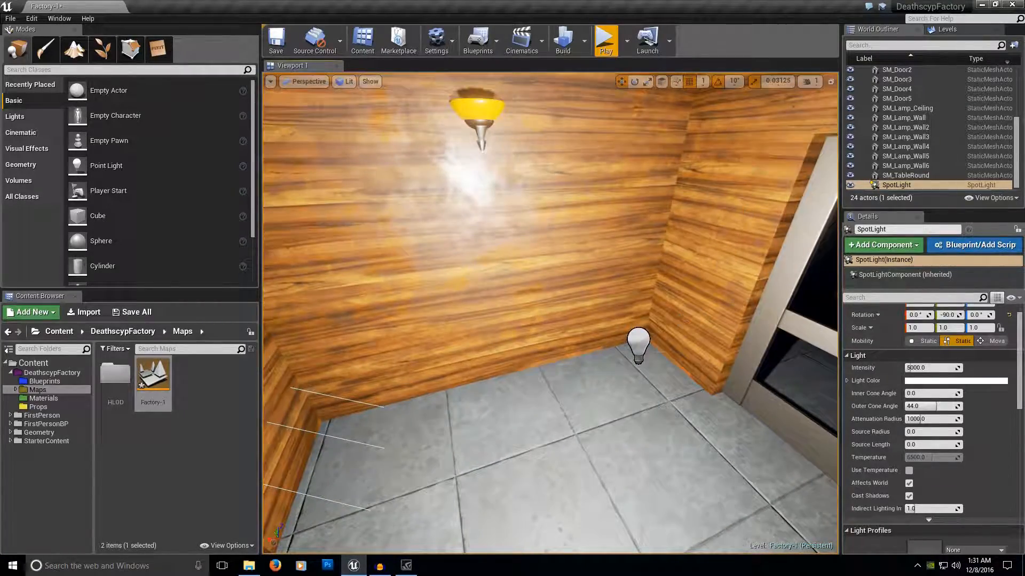
left_click(636, 337)
key("f")
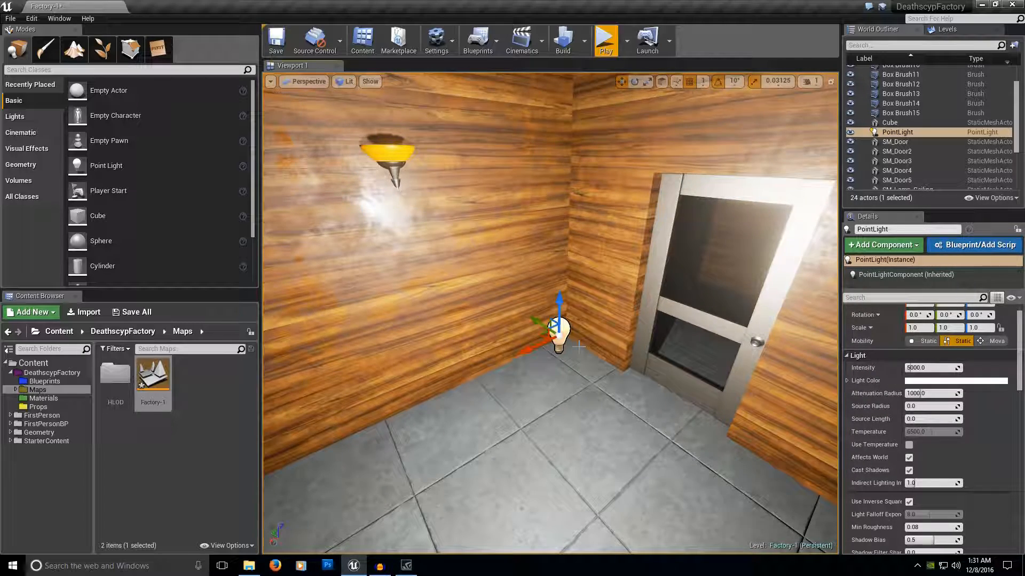
key("w")
right_click_drag(568, 332, 563, 321)
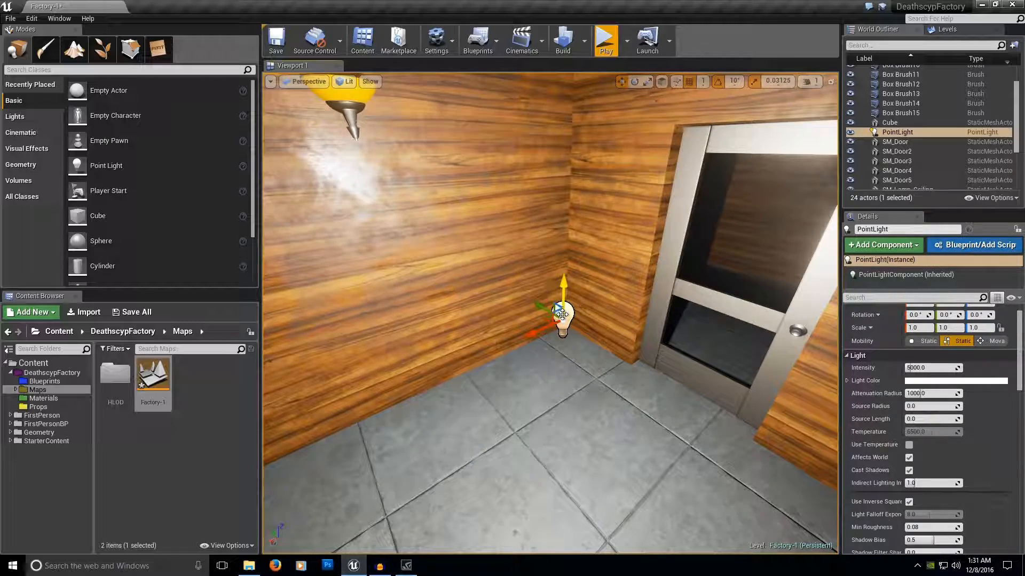
right_click_drag(564, 322, 587, 227)
key("s")
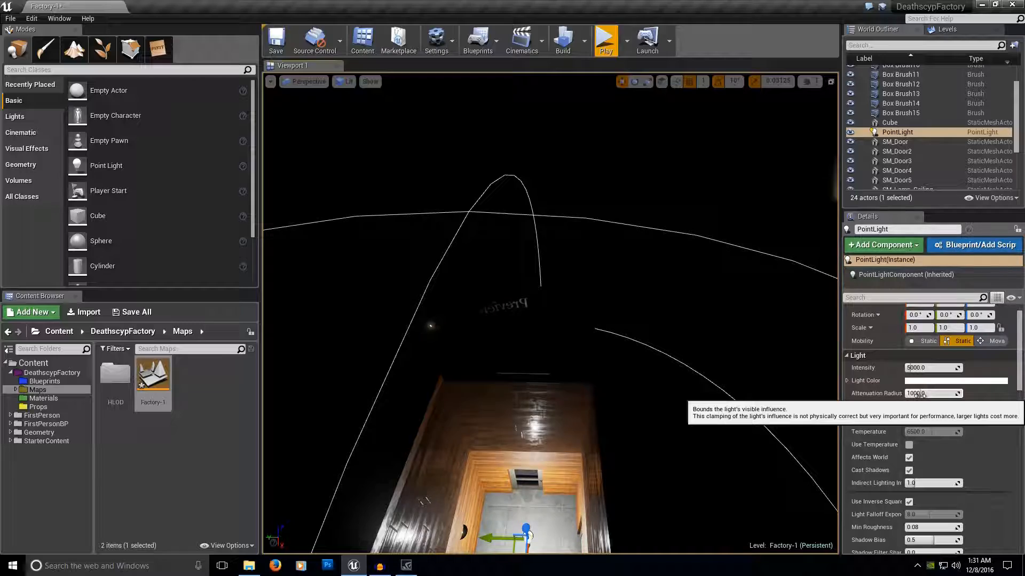
right_click_drag(667, 369, 659, 334)
key("w")
scroll(617, 281, "up", 5)
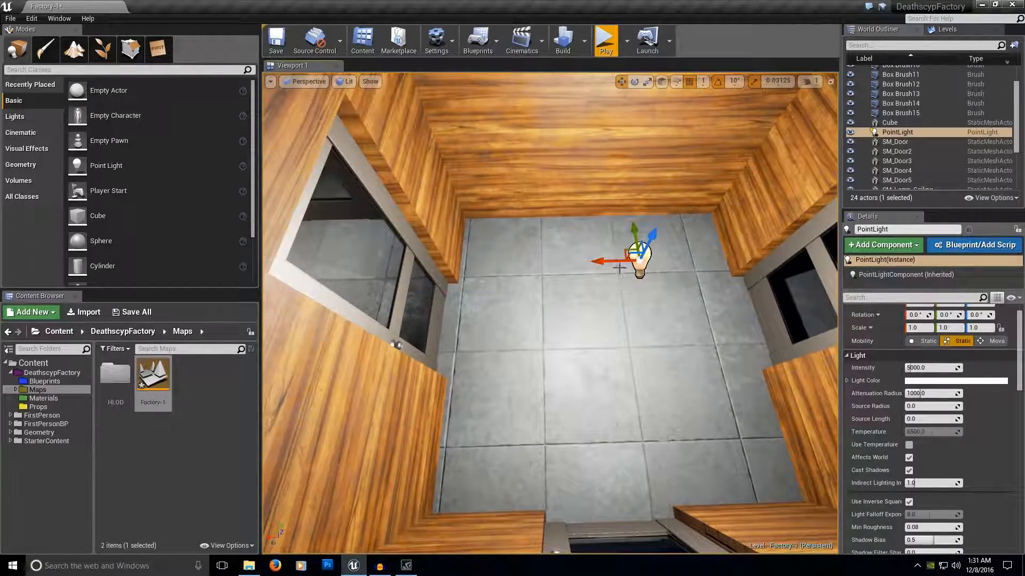
right_click_drag(619, 268, 619, 208)
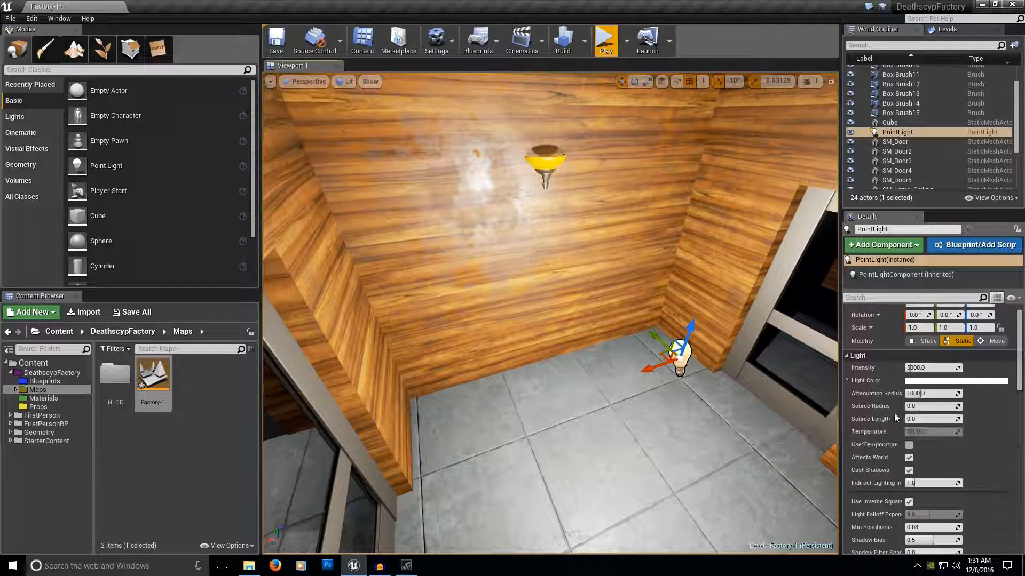
Set the point light's attenuation radius to 500 and its intensity to 2500.
left_click(930, 393)
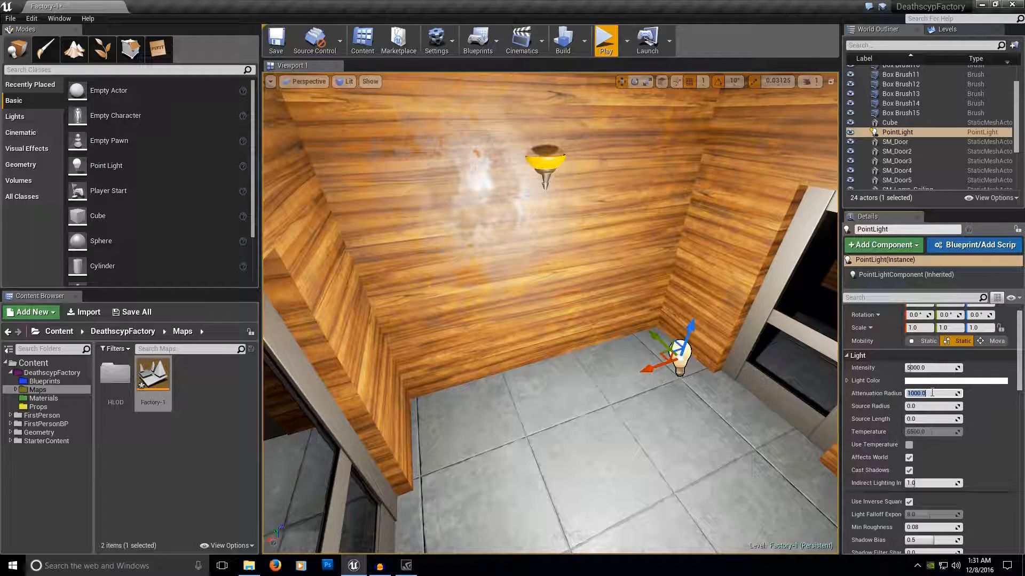
type("500")
key("Return")
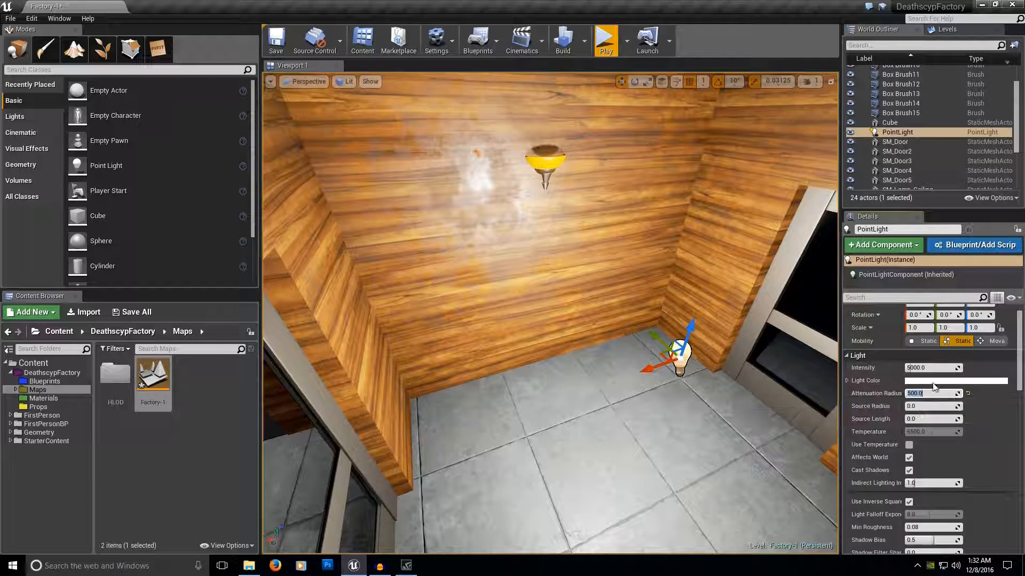
left_click(924, 368)
type("2500")
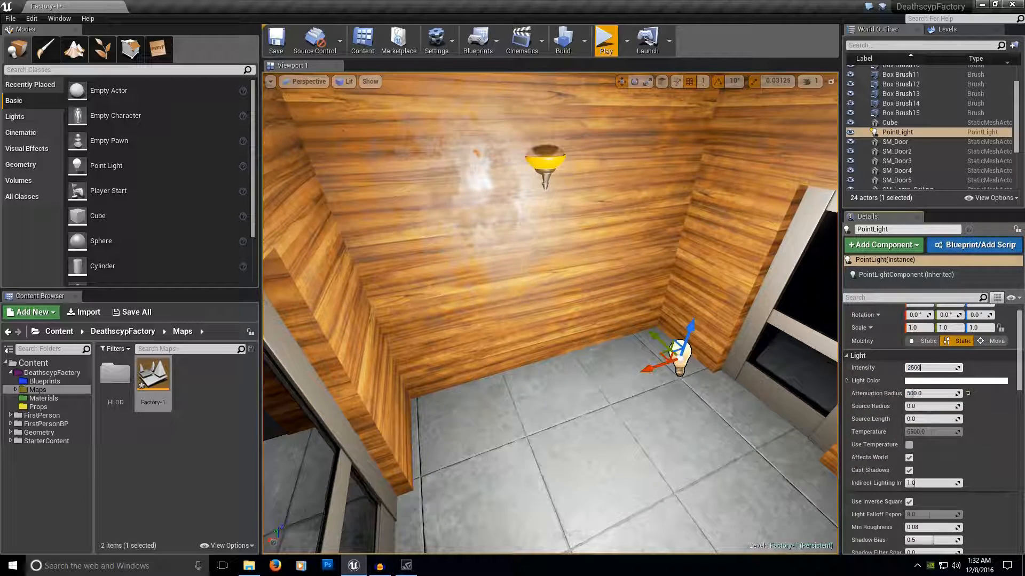
key("Return")
Examine how the point light falls on the wood walls, the wall lamp and the tiled floor.
right_click_drag(804, 370, 830, 311)
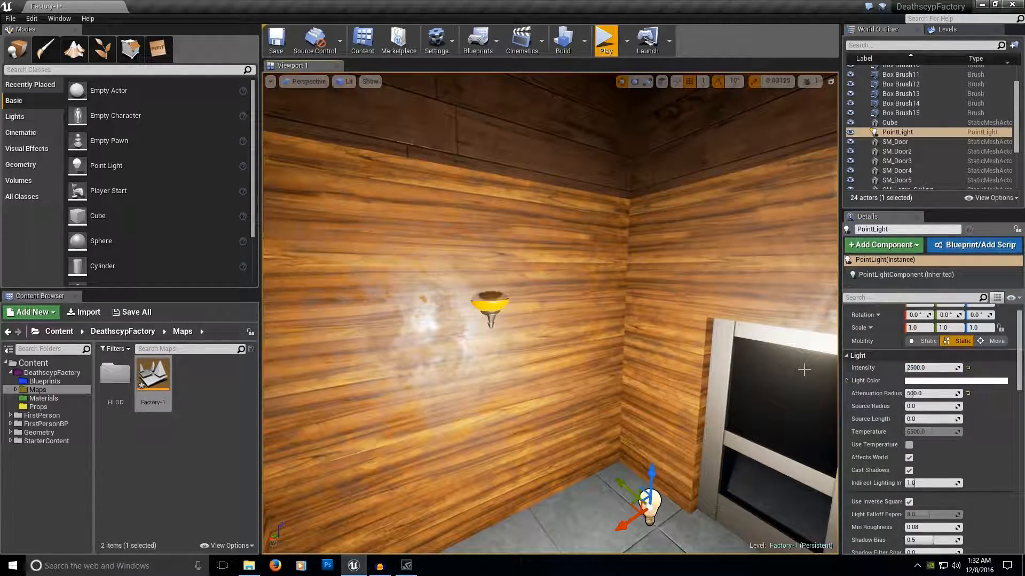
right_click_drag(634, 354, 632, 350)
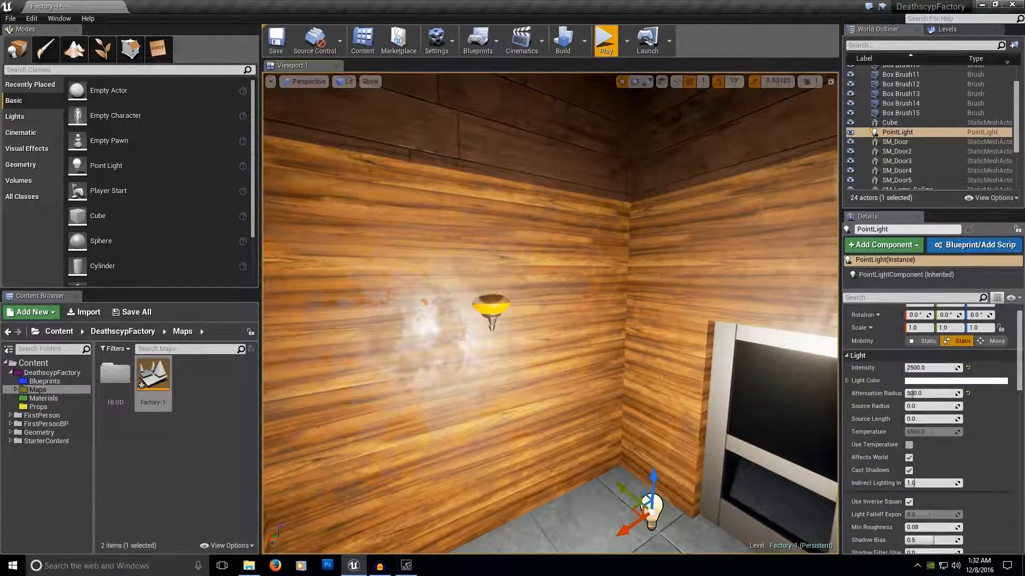
right_click(634, 354)
key("Escape")
left_click(570, 373)
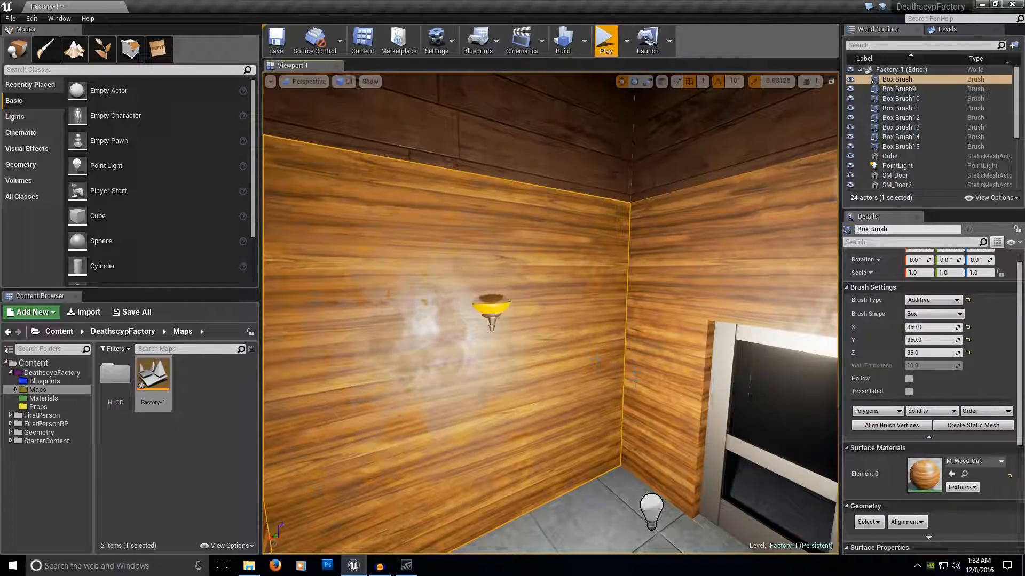
left_click(593, 518)
right_click_drag(593, 518, 586, 516)
mouse_move(608, 447)
right_mouse_down()
mouse_move(615, 457)
mouse_move(622, 445)
right_mouse_up()
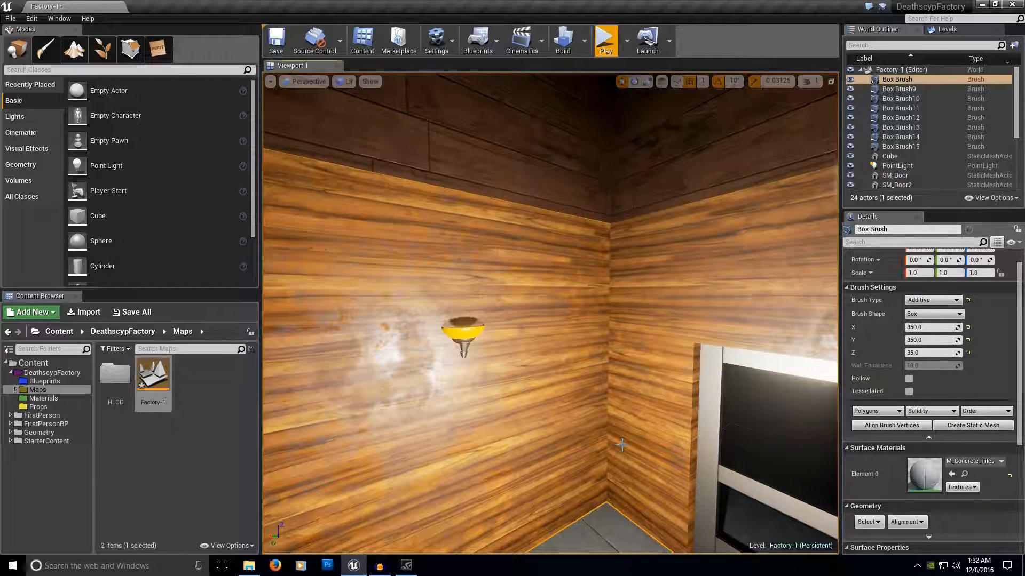
Switch the viewport's view mode to Unlit with the rooms seen from above.
right_click_drag(519, 395, 536, 473)
left_click(344, 82)
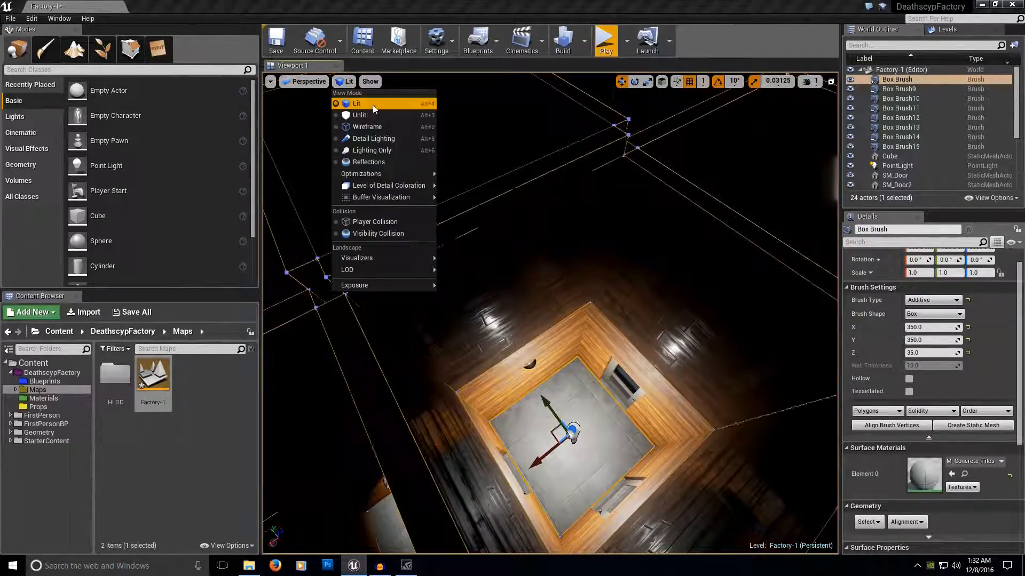
left_click(379, 115)
right_click_drag(379, 115, 346, 86)
Search the placeable classes for "post" and place a Post Process Volume in the room with the point light.
left_click(30, 71)
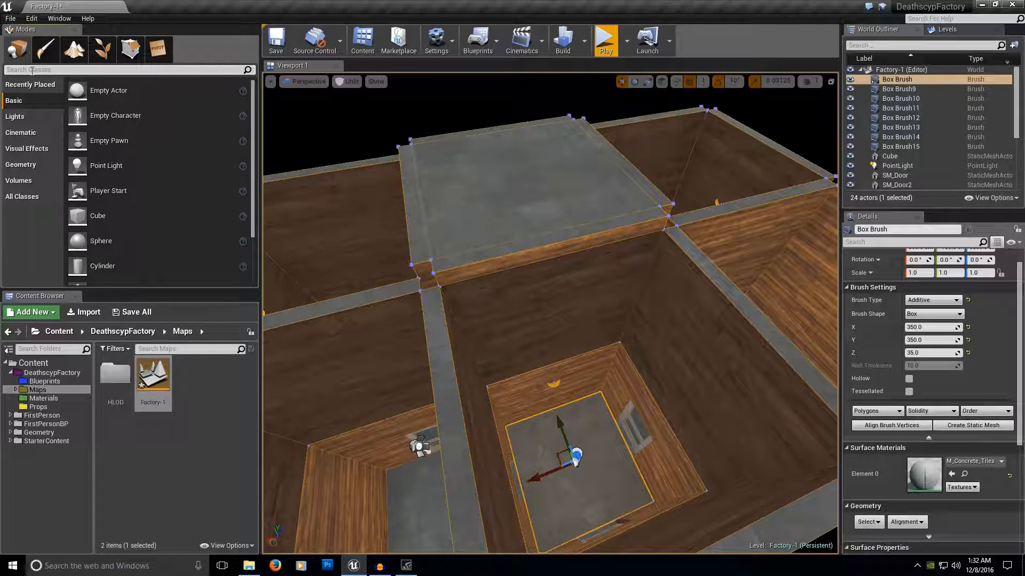
type("post")
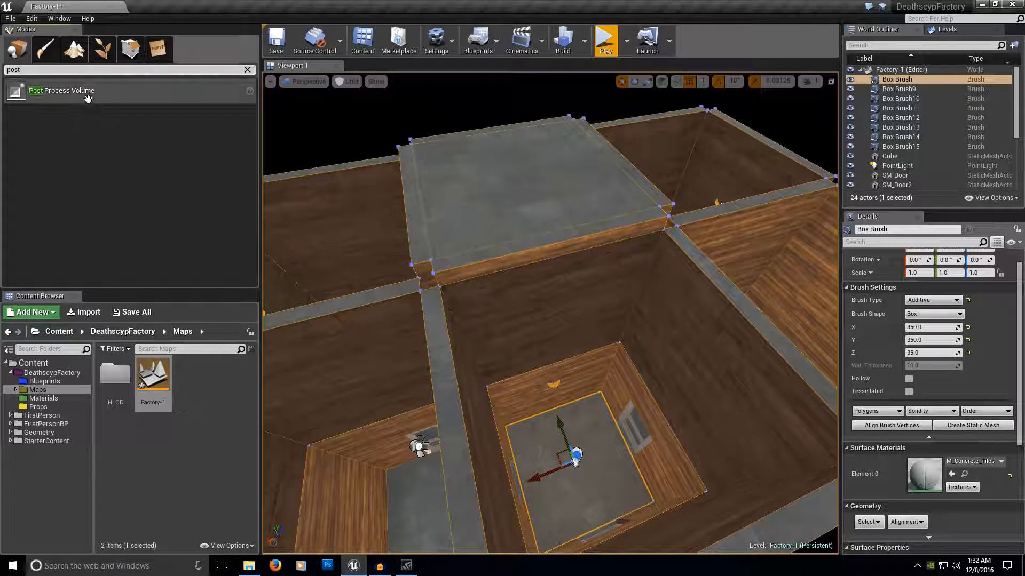
left_click_drag(562, 377, 558, 375)
key("f")
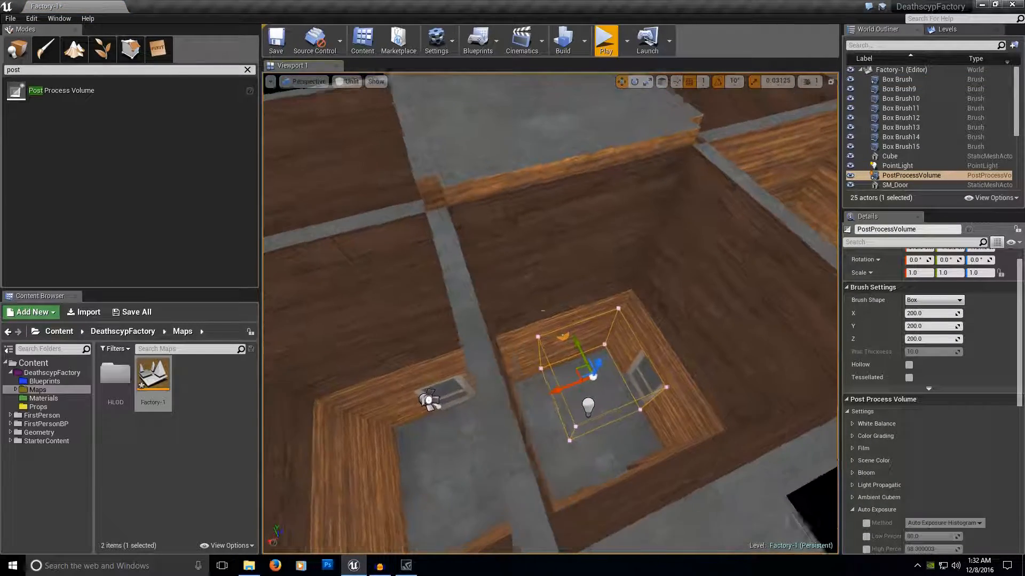
Set the Post Process Volume's brush size to 1500 in X, Y and Z.
left_click(928, 314)
type("1500")
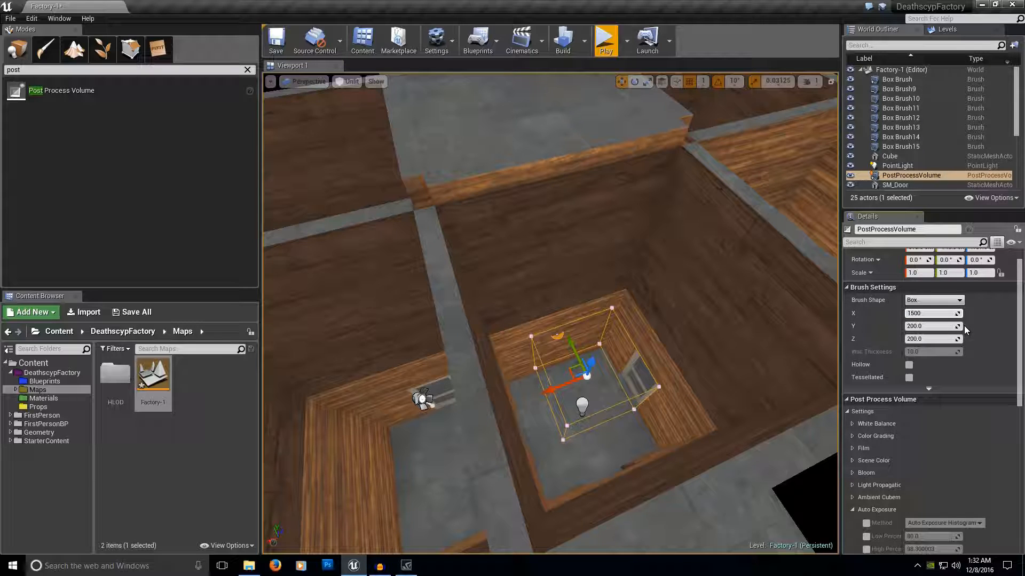
left_click(928, 326)
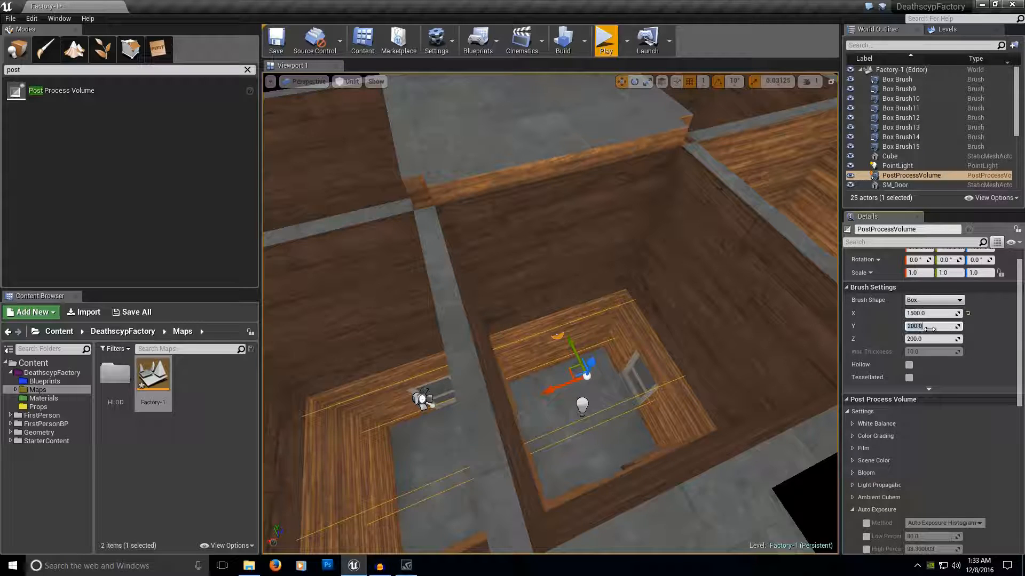
type("1500")
left_click(929, 340)
type("1500")
key("Return")
Enable the Min and Max Brightness overrides in the volume's Auto Exposure settings and set Max Brightness to 1.
right_click_drag(550, 320, 552, 356)
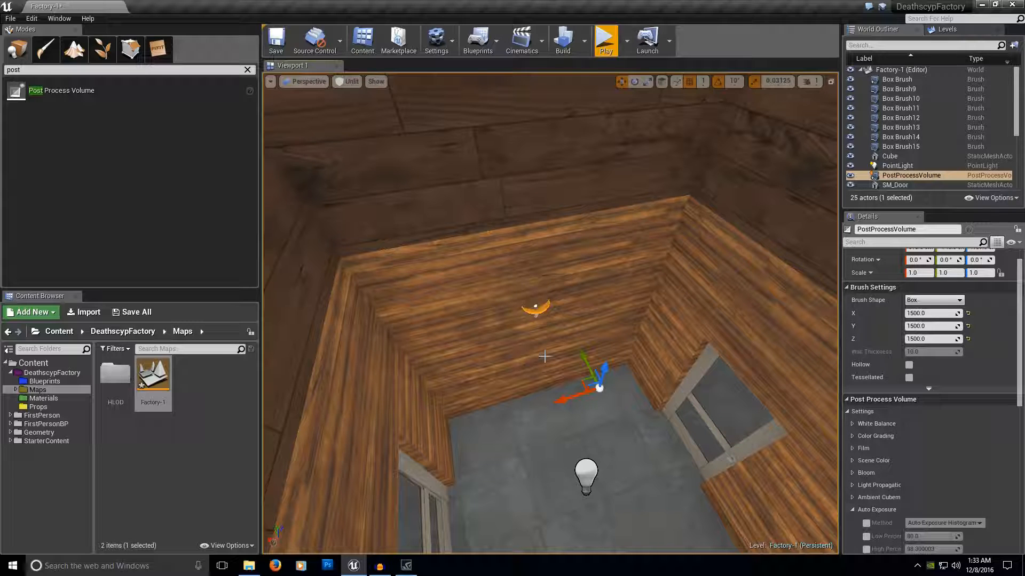
right_click_drag(543, 340, 478, 355)
key("w")
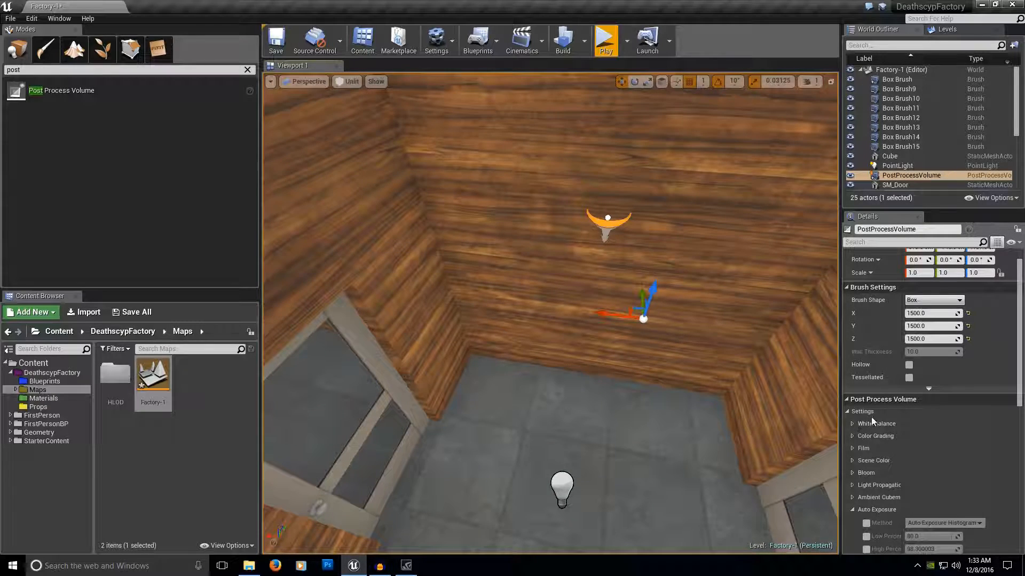
scroll(873, 415, "down", 4)
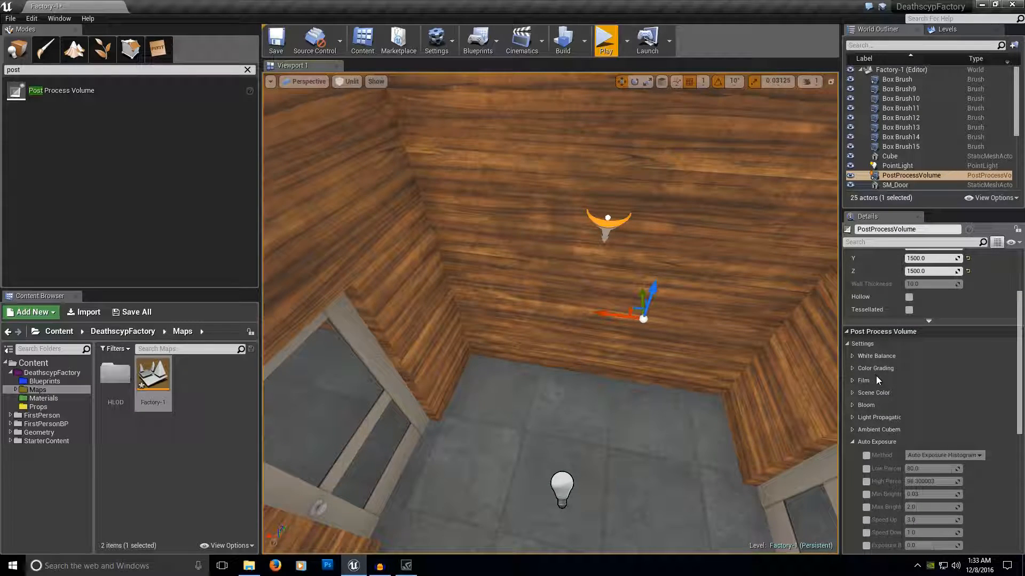
scroll(877, 380, "down", 1)
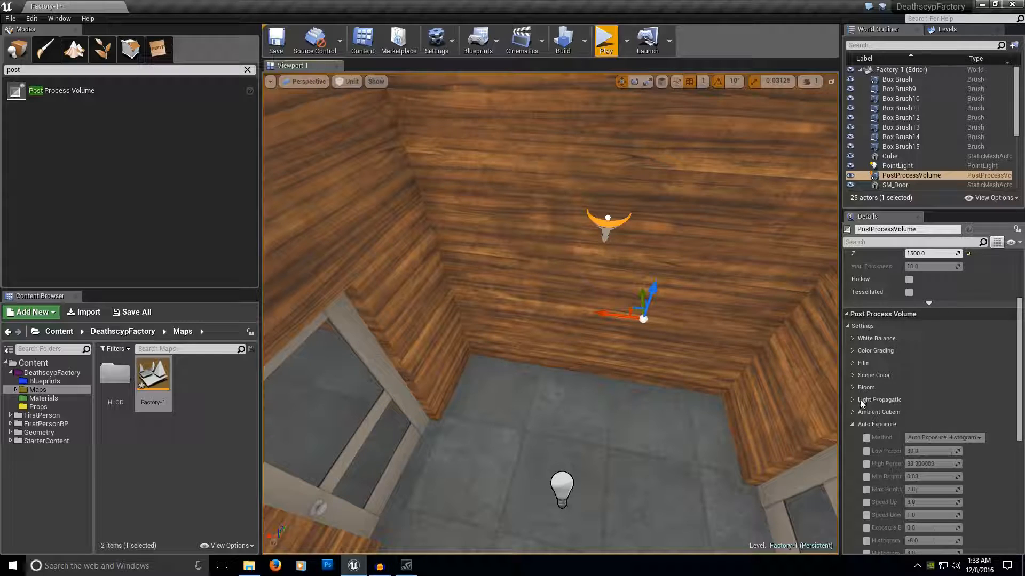
right_click_drag(747, 405, 679, 428)
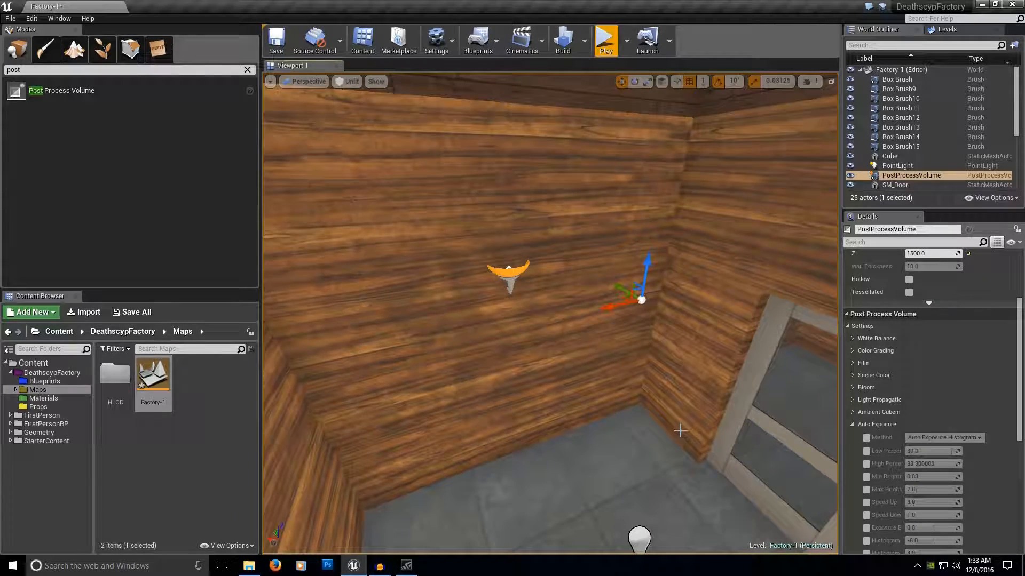
scroll(913, 477, "down", 1)
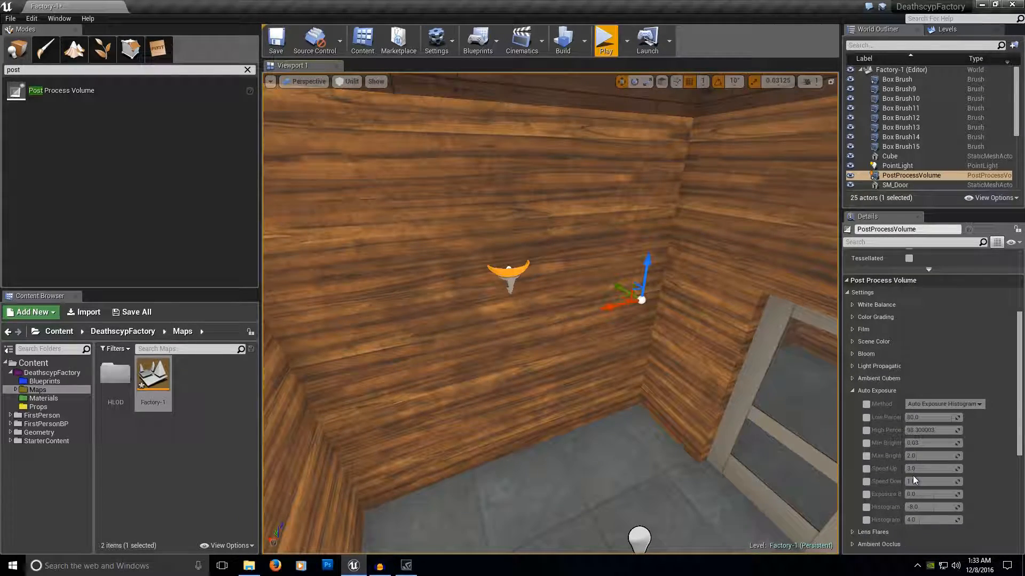
left_click(866, 443)
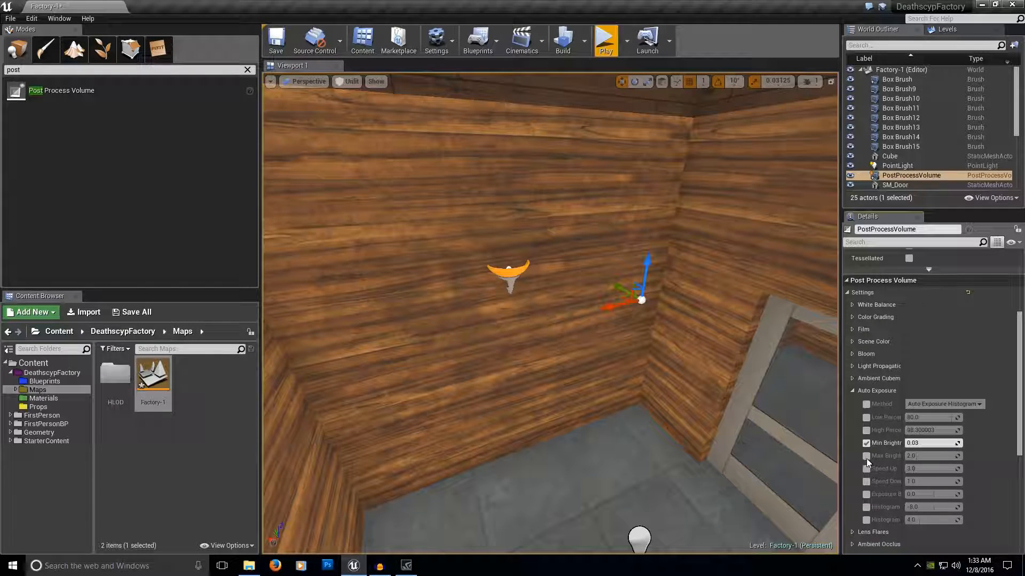
left_click(866, 457)
left_click(922, 457)
type("1")
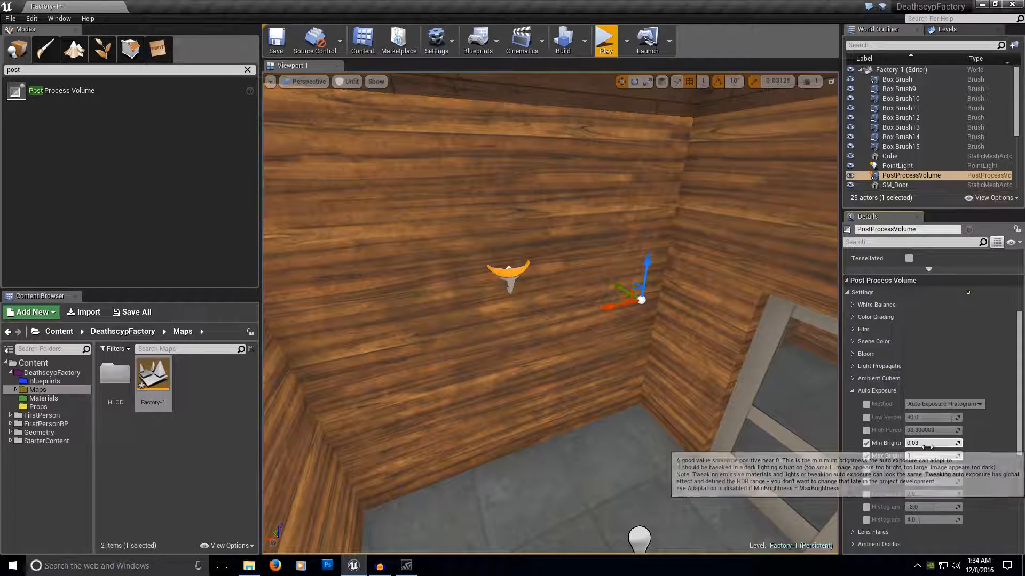
Set the Auto Exposure Min Brightness to 1 and collapse the Auto Exposure group.
left_click(926, 447)
type("1")
key("Return")
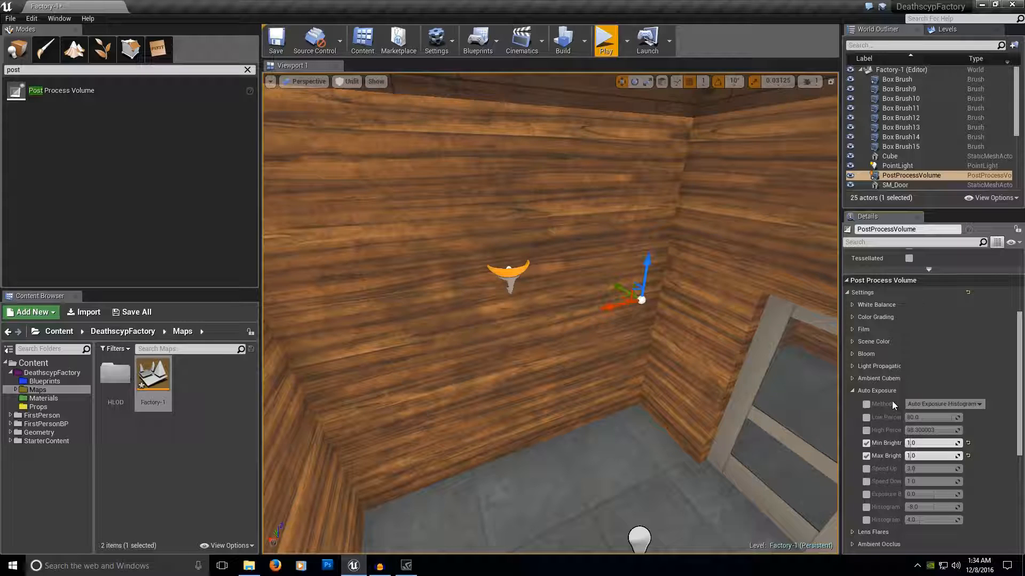
left_click(852, 391)
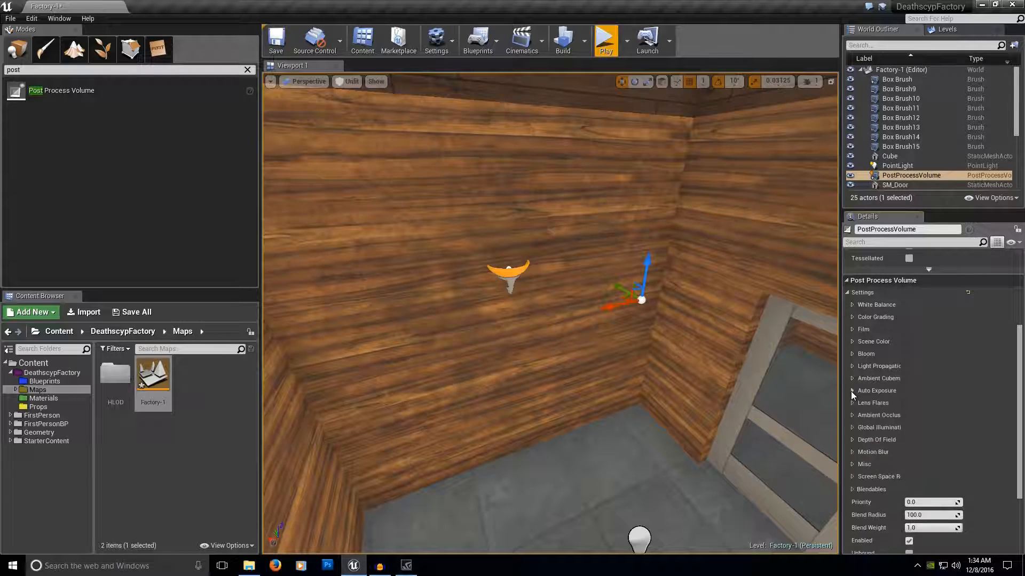
Switch the viewport's view mode from Unlit to Lit.
right_click_drag(775, 420, 729, 334)
left_click(348, 82)
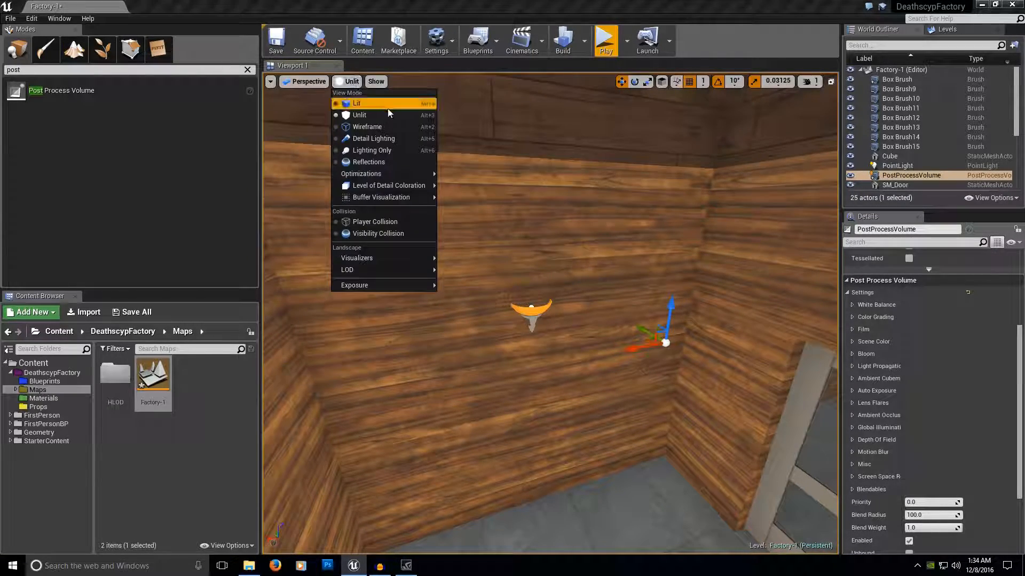
left_click(384, 103)
Select the point light in the lamp room and shift it toward the wall that carries the lamp.
right_click_drag(542, 301, 630, 323)
right_click_drag(545, 300, 593, 350)
left_click(630, 368)
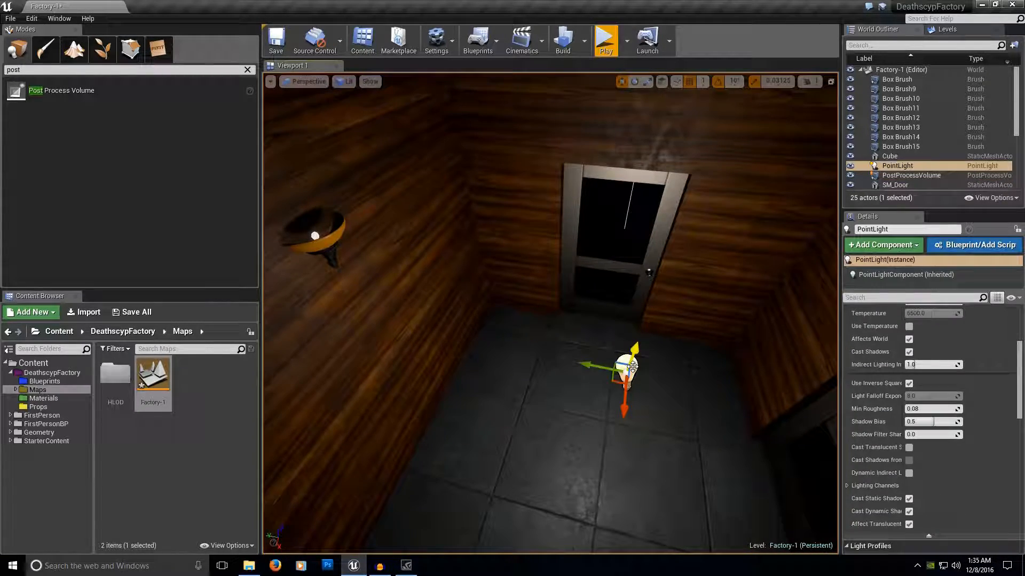
left_click_drag(596, 367, 547, 323)
mouse_move(550, 320)
right_mouse_down()
mouse_move(480, 331)
mouse_move(427, 321)
mouse_move(513, 323)
mouse_move(557, 342)
right_mouse_up()
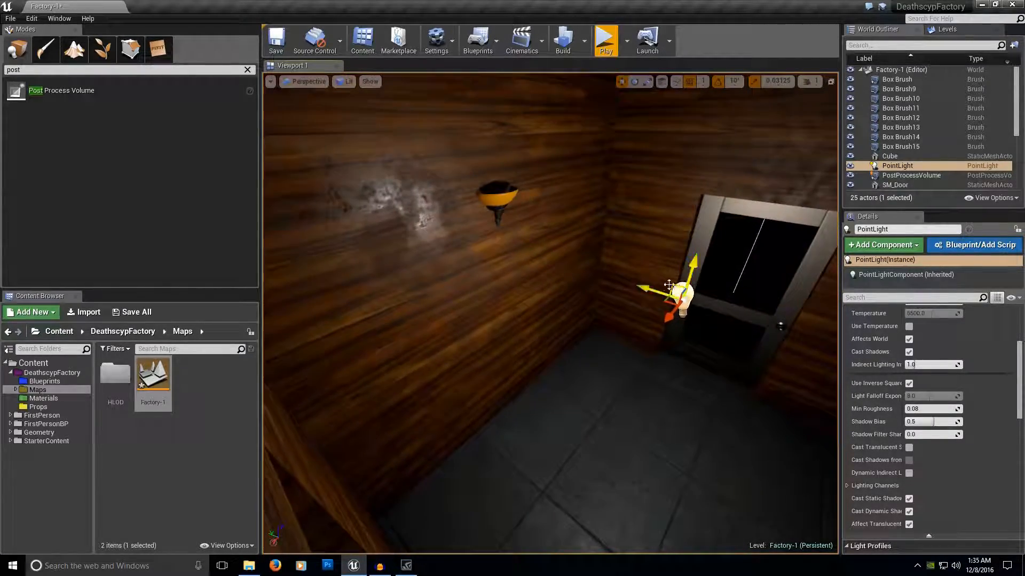
left_click(664, 293)
left_click(682, 299)
left_click_drag(655, 284, 602, 264)
Select the spot light in the neighbouring dark area and move it beside the wall lamp in the point light's room.
right_click_drag(669, 288, 449, 286)
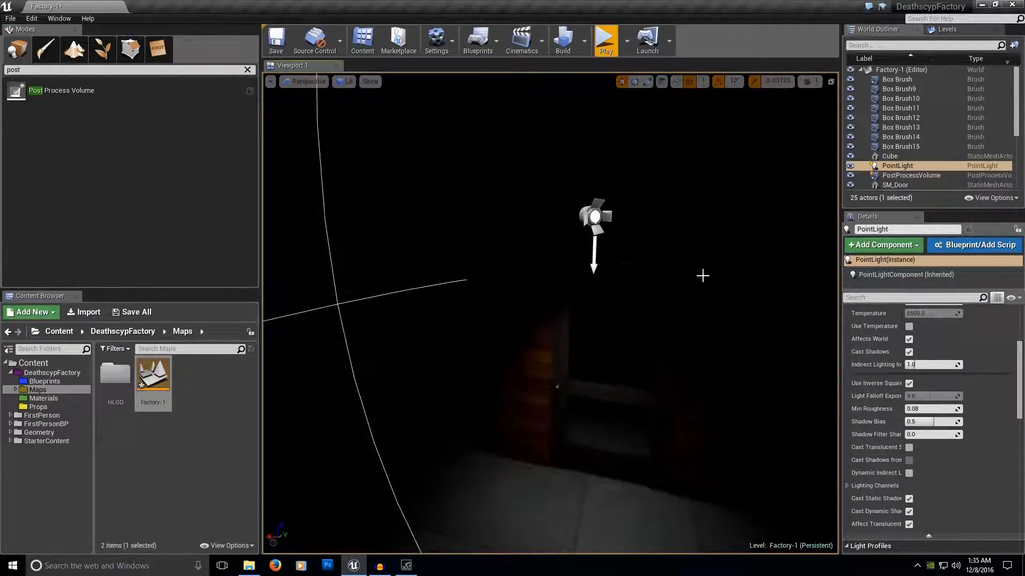
left_click(607, 221)
right_click_drag(606, 222, 674, 184)
left_click_drag(513, 297, 711, 281)
right_click_drag(711, 281, 822, 297)
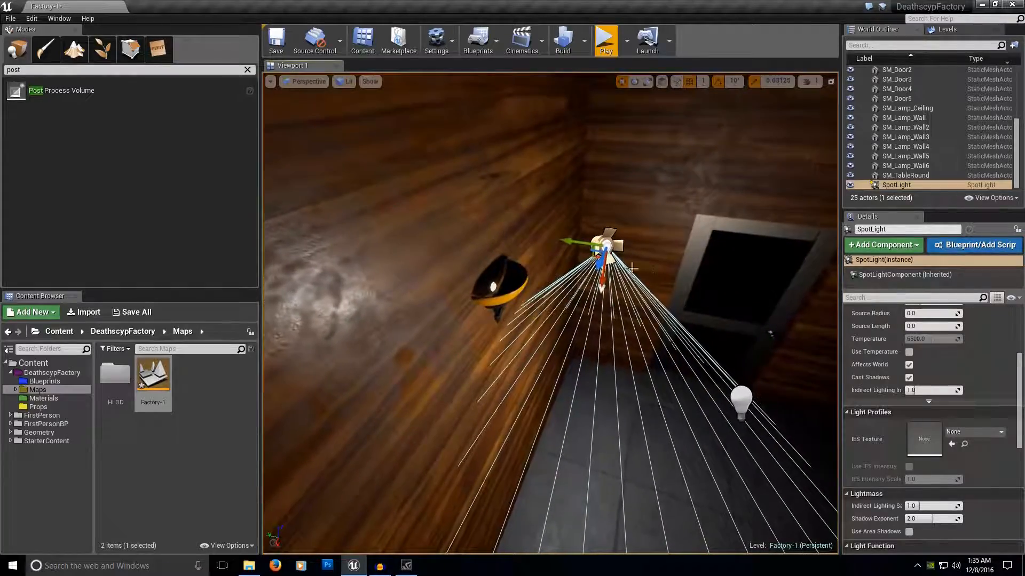
left_click_drag(571, 242, 576, 243)
right_click_drag(587, 258, 627, 286)
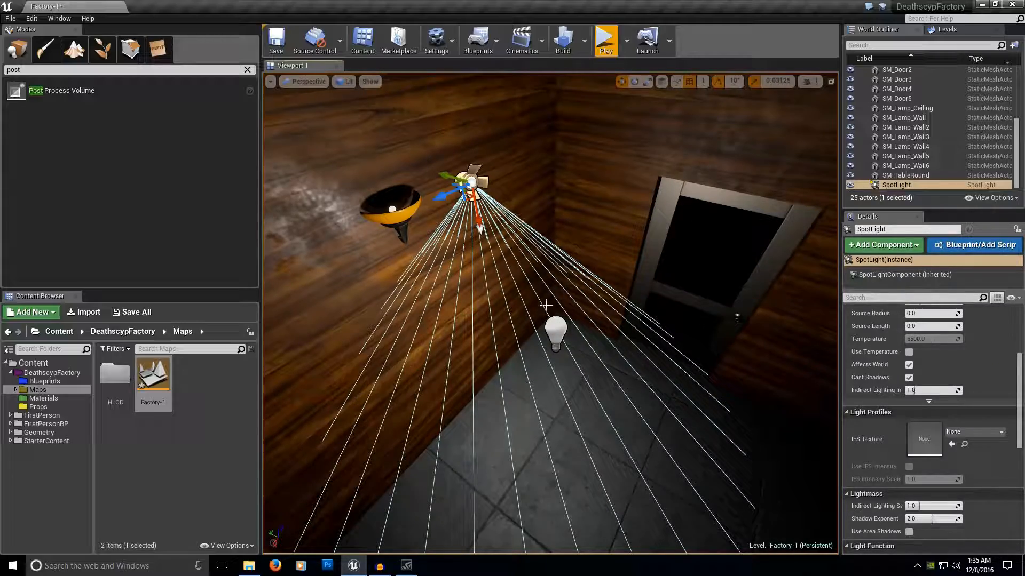
Rotate the spot light 180 degrees so that its cone points up toward the ceiling.
key("w")
right_click_drag(528, 300, 460, 184)
left_click_drag(600, 409, 416, 386)
key("e")
left_click_drag(458, 474, 447, 354)
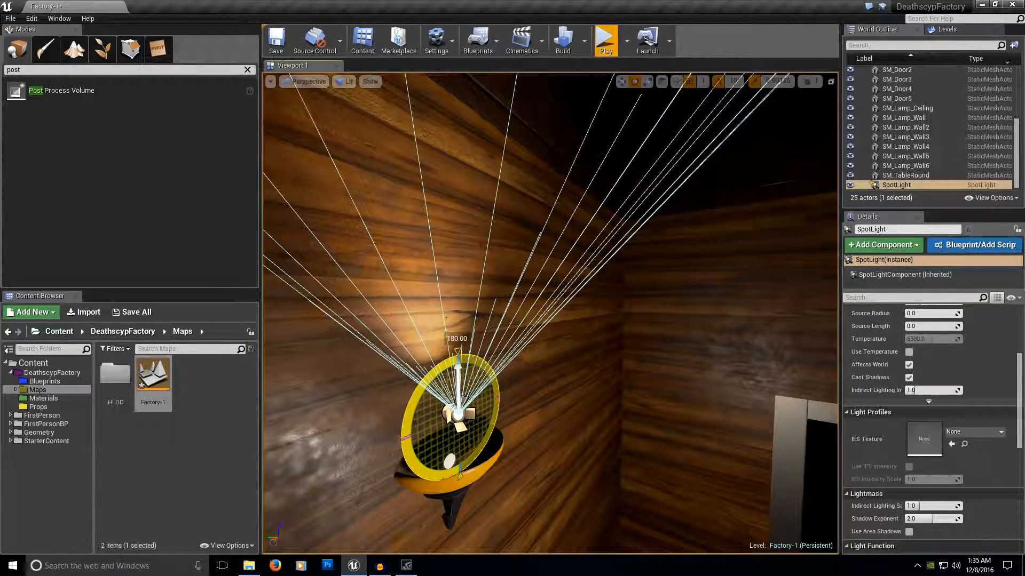
Lower the spot light into the wall lamp's bowl and centre it on the lamp.
key("w")
left_click_drag(461, 395, 479, 465)
right_click_drag(510, 453, 408, 460)
key("w")
key("a")
key("d")
left_click_drag(582, 332, 626, 333)
left_click_drag(586, 298, 603, 325)
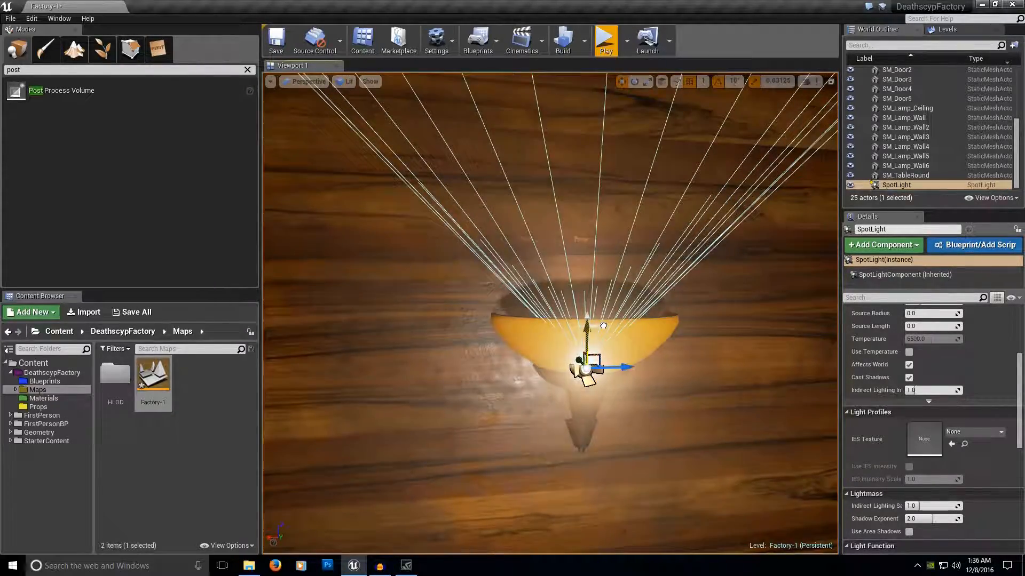
key("s")
mouse_move(551, 313)
right_mouse_down()
mouse_move(518, 334)
mouse_move(551, 314)
right_mouse_up()
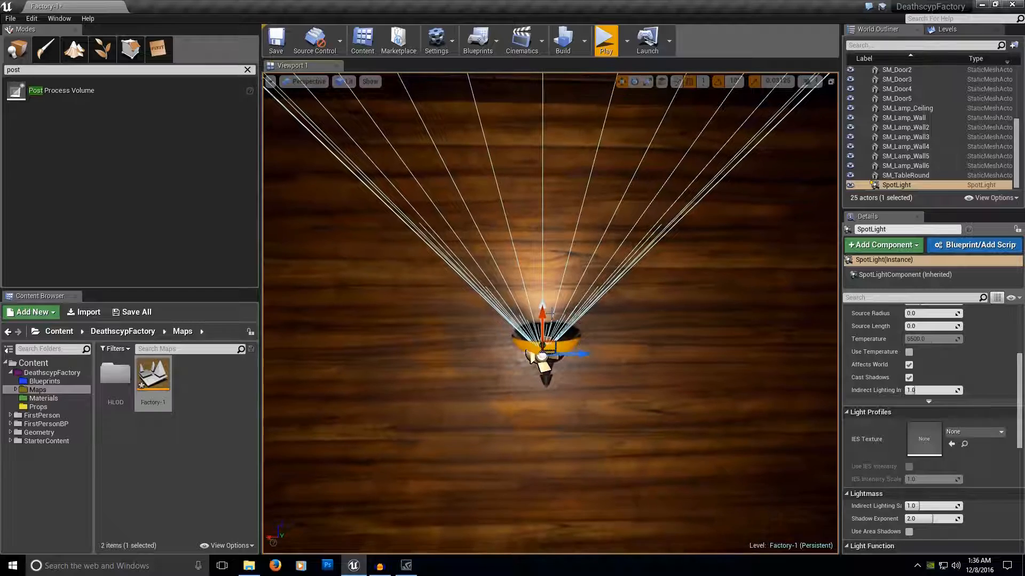
Set the spot light's inner cone angle to about 32.89 and its outer cone angle to about 53.42.
scroll(920, 357, "up", 5)
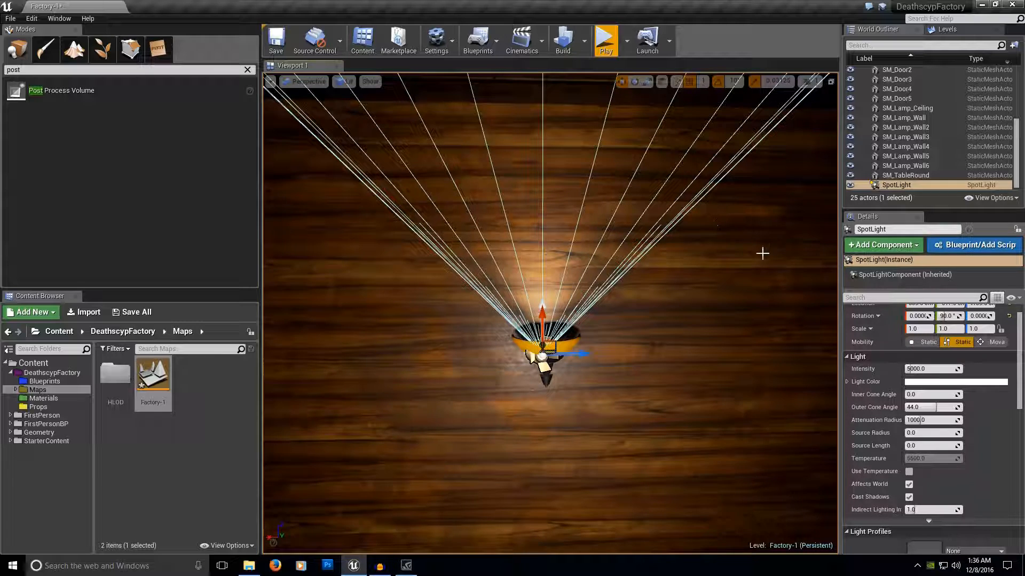
left_click_drag(915, 395, 1012, 395)
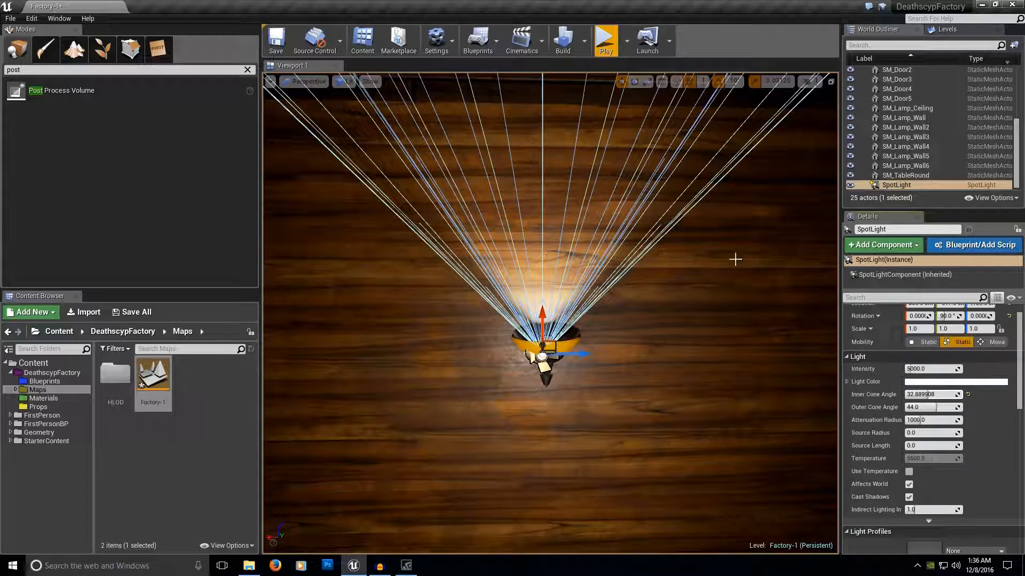
left_click_drag(921, 407, 955, 407)
Disable Affects World on the point light and examine the spot light's cone on the wall by itself.
right_click_drag(805, 404, 804, 404)
right_click_drag(613, 407, 612, 407)
left_click(616, 337)
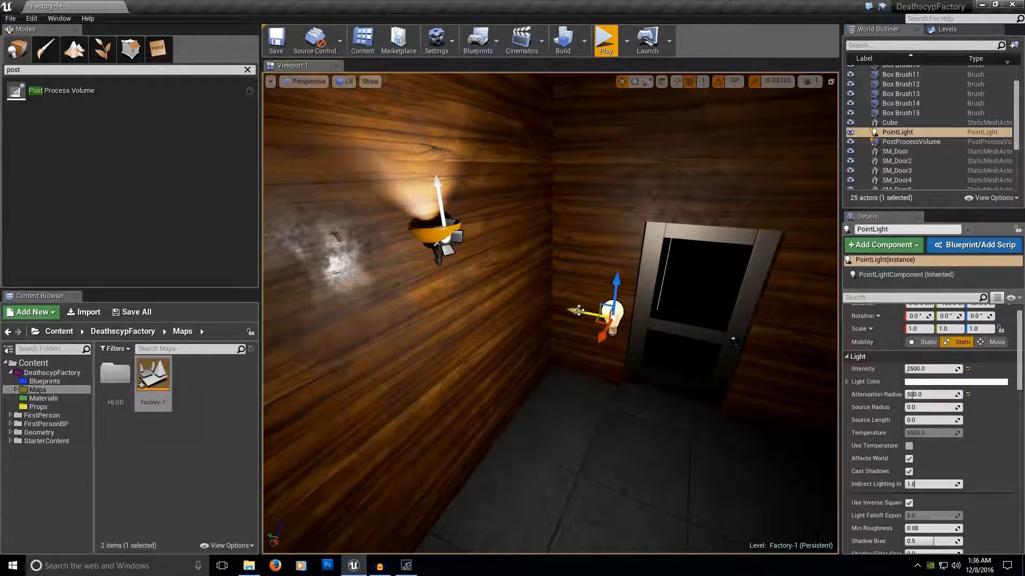
left_click(909, 461)
right_click_drag(741, 377, 739, 359)
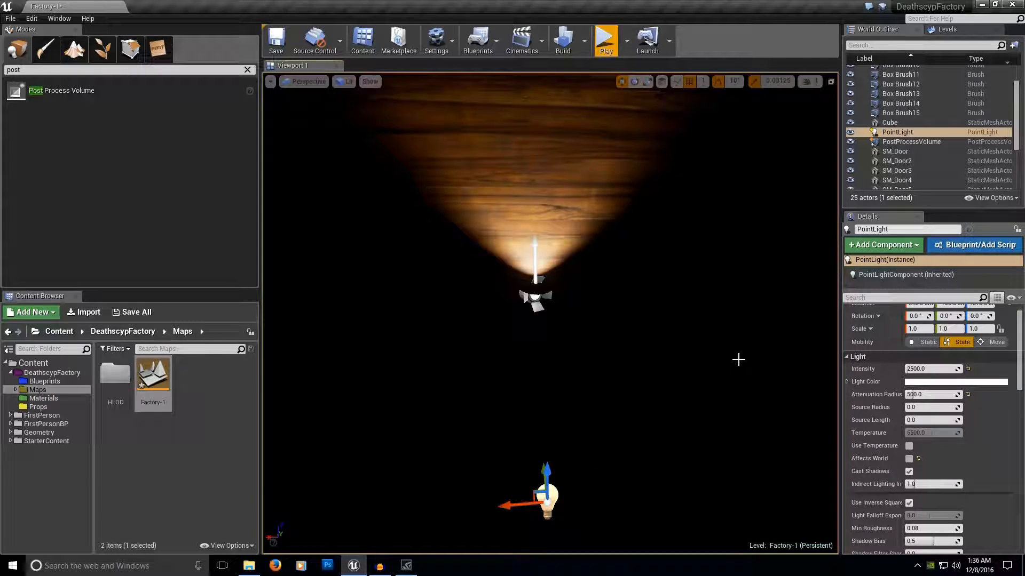
right_click_drag(698, 414, 698, 414)
right_click_drag(475, 305, 476, 304)
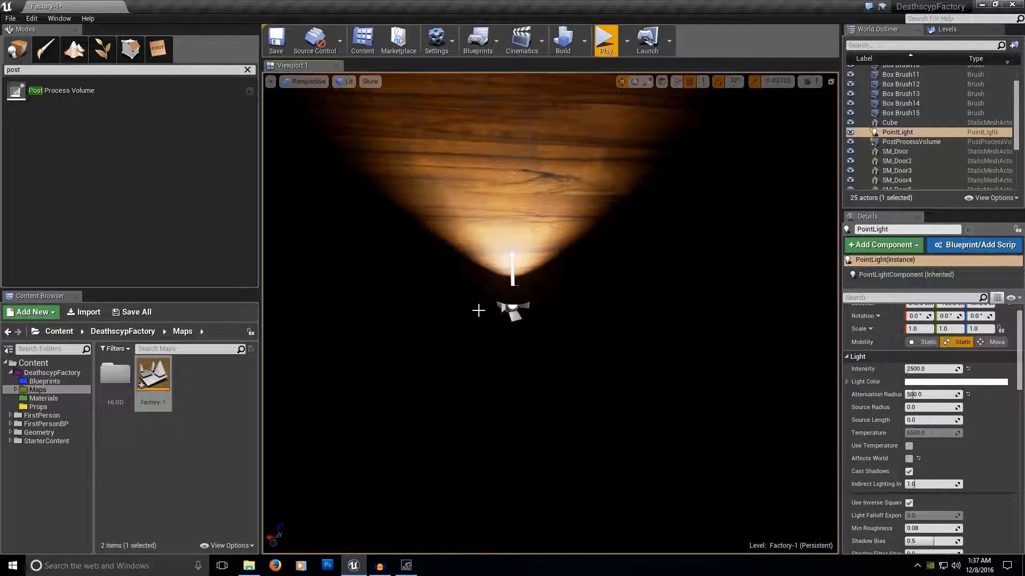
left_click(513, 283)
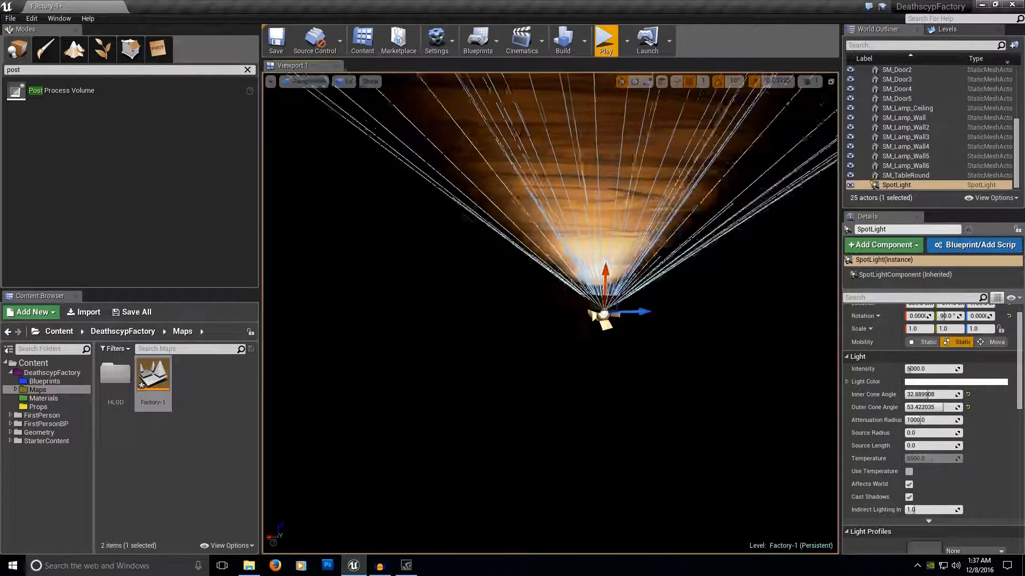
left_click_drag(564, 274, 564, 273)
right_click_drag(554, 306, 565, 306)
Select the point light and re-enable its Affects World option.
left_click(666, 442)
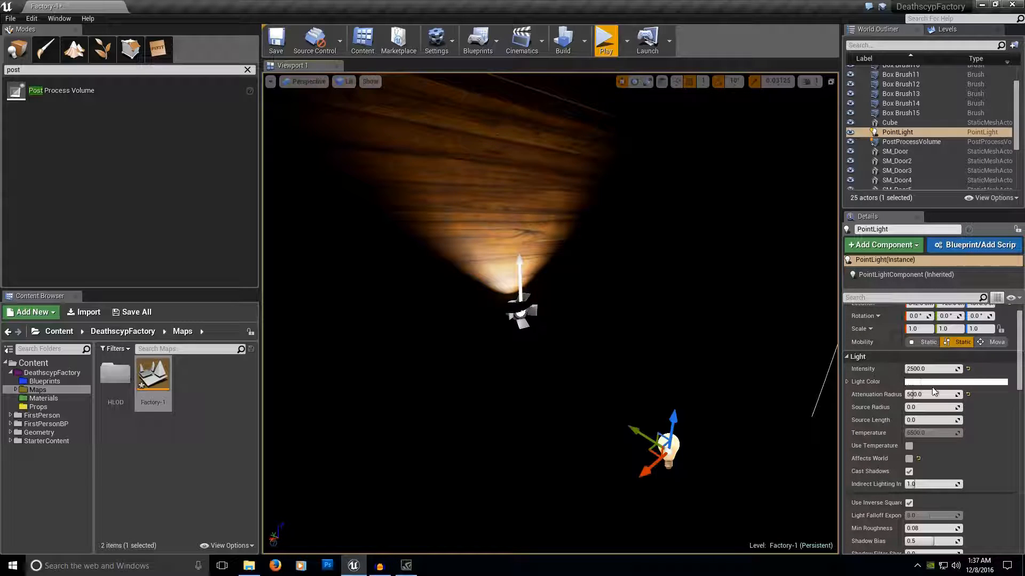
left_click(909, 460)
mouse_move(654, 344)
right_mouse_down()
mouse_move(675, 371)
mouse_move(654, 352)
right_mouse_up()
left_click_drag(654, 352, 613, 313)
mouse_move(613, 313)
right_mouse_down()
mouse_move(635, 316)
mouse_move(614, 313)
mouse_move(627, 323)
right_mouse_up()
Examine the point light's shiny reflection on the wooden wall around the lamp from several angles.
right_click_drag(526, 233, 534, 237)
mouse_move(745, 365)
right_mouse_down()
mouse_move(760, 353)
mouse_move(795, 354)
mouse_move(718, 350)
mouse_move(761, 356)
right_mouse_up()
right_click_drag(667, 336, 689, 334)
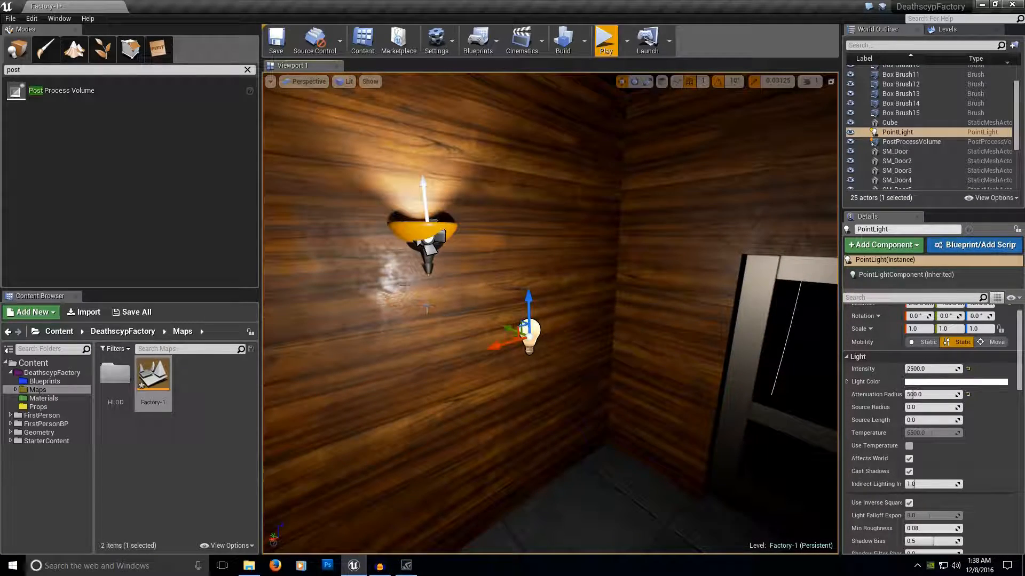
right_click_drag(662, 310, 742, 314)
right_click_drag(376, 362, 326, 365)
right_click_drag(407, 304, 349, 303)
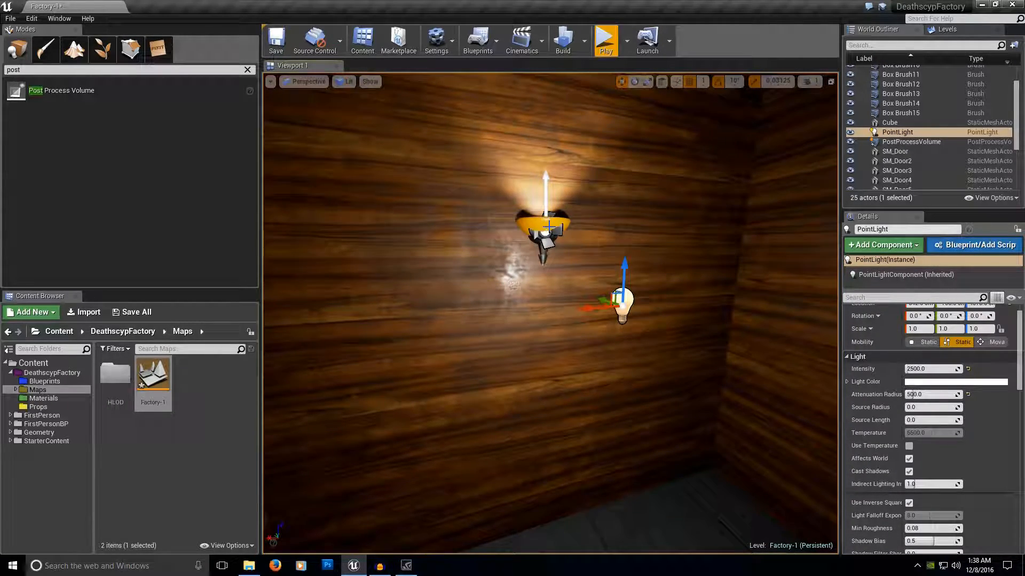
right_click_drag(565, 238, 550, 229)
key("w")
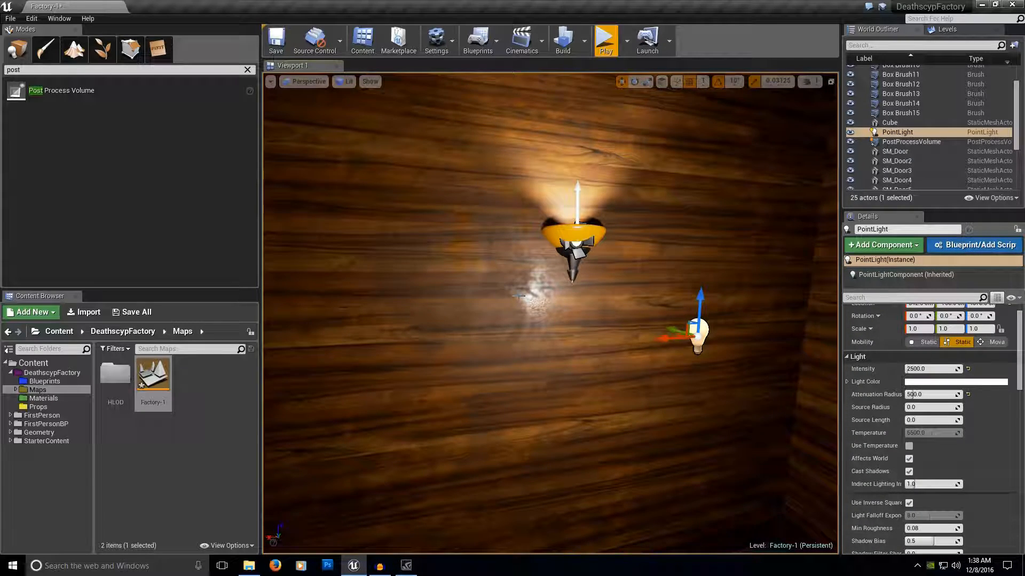
right_click_drag(550, 228, 607, 278)
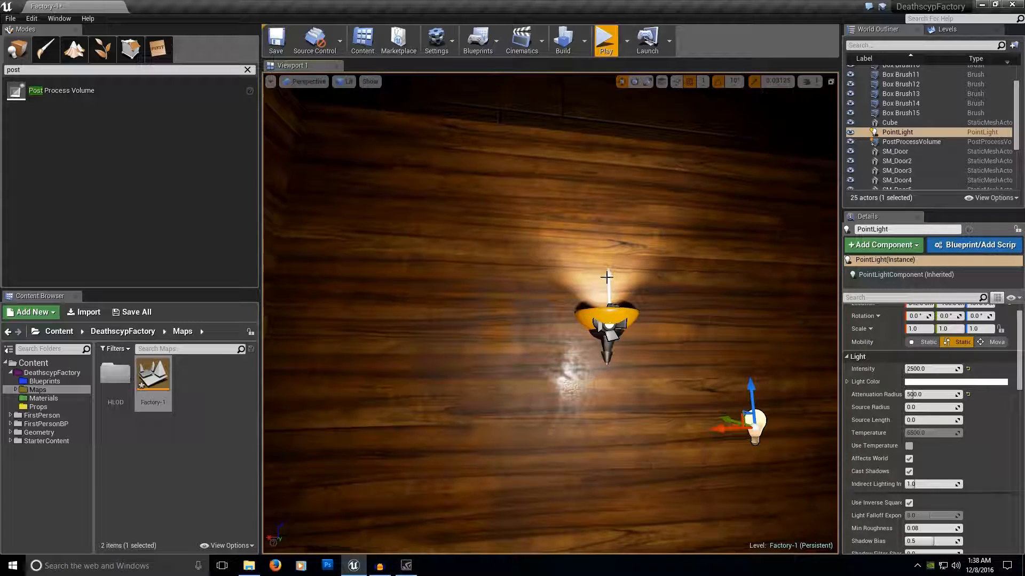
right_click_drag(566, 274, 648, 370)
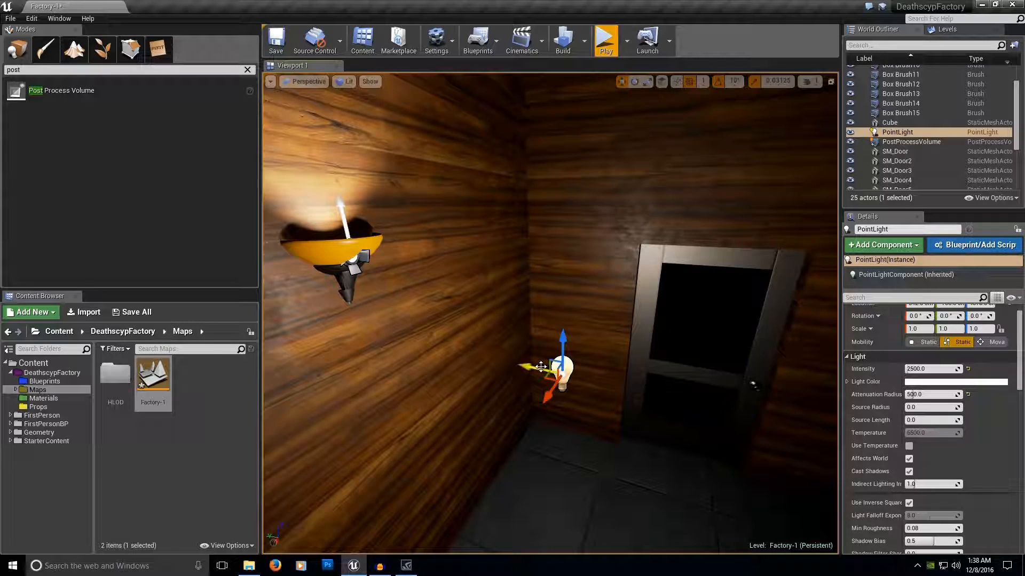
Set the point light's Min Roughness to 0.8 to soften its reflection.
scroll(949, 437, "down", 2)
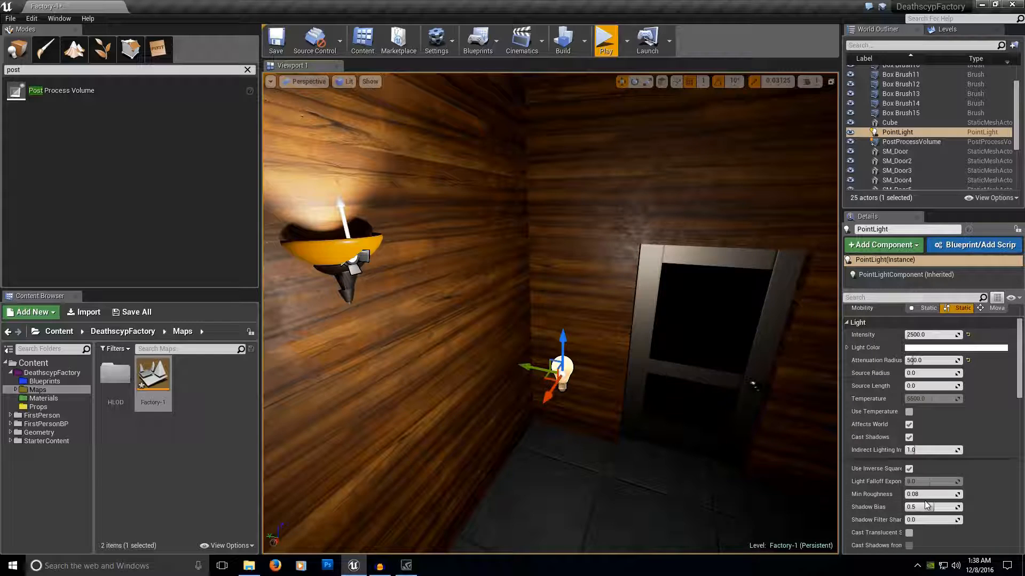
left_click(926, 495)
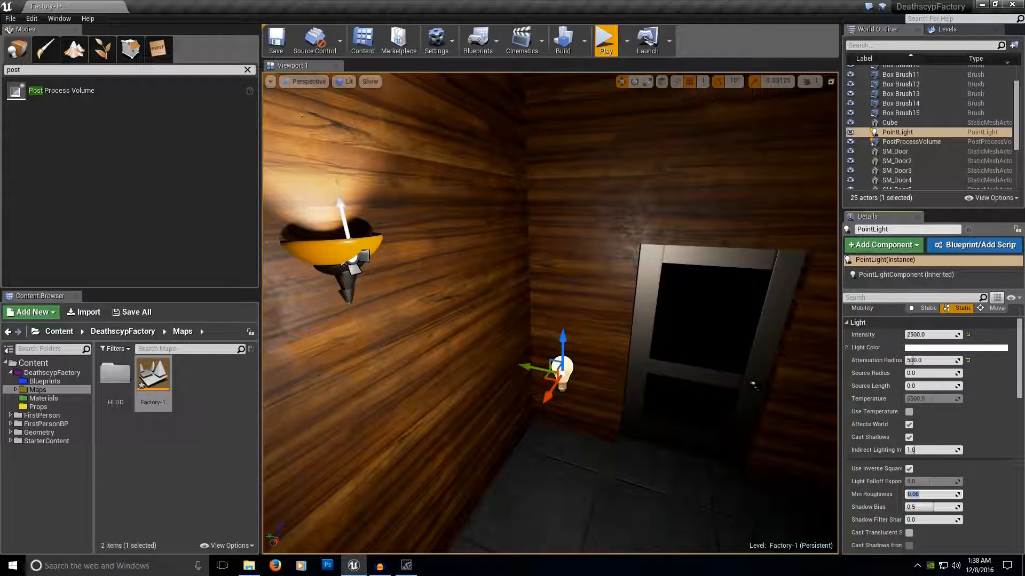
type("0.8")
key("Return")
Inspect the walls, door and wall lamp from different angles to check how the softened point light looks.
mouse_move(675, 384)
right_mouse_down()
mouse_move(693, 389)
mouse_move(651, 382)
mouse_move(675, 385)
right_mouse_up()
key("f")
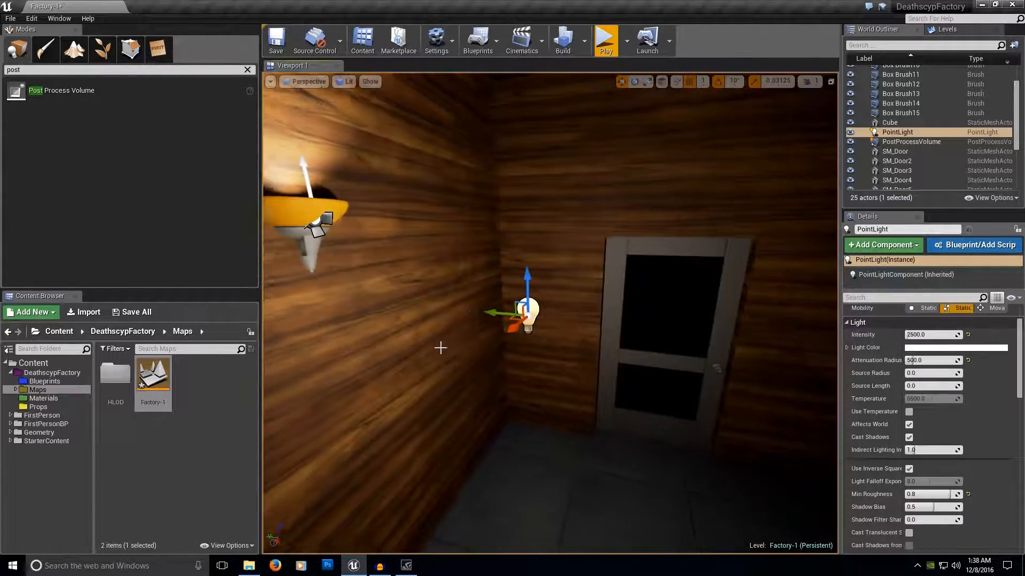
left_click_drag(512, 310, 539, 313)
left_click_drag(573, 274, 573, 318)
right_click_drag(573, 317, 381, 342)
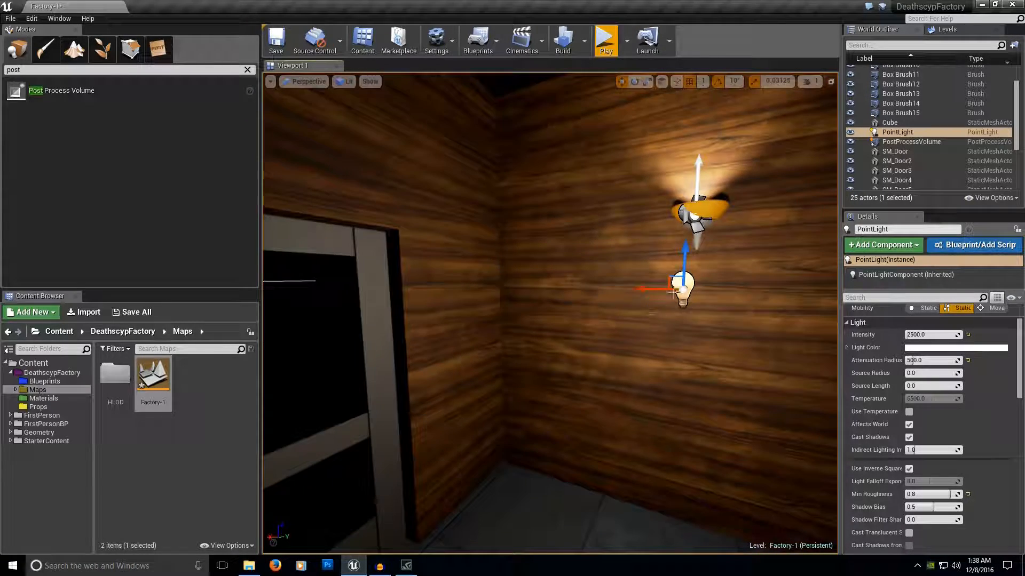
right_click_drag(599, 368, 675, 370)
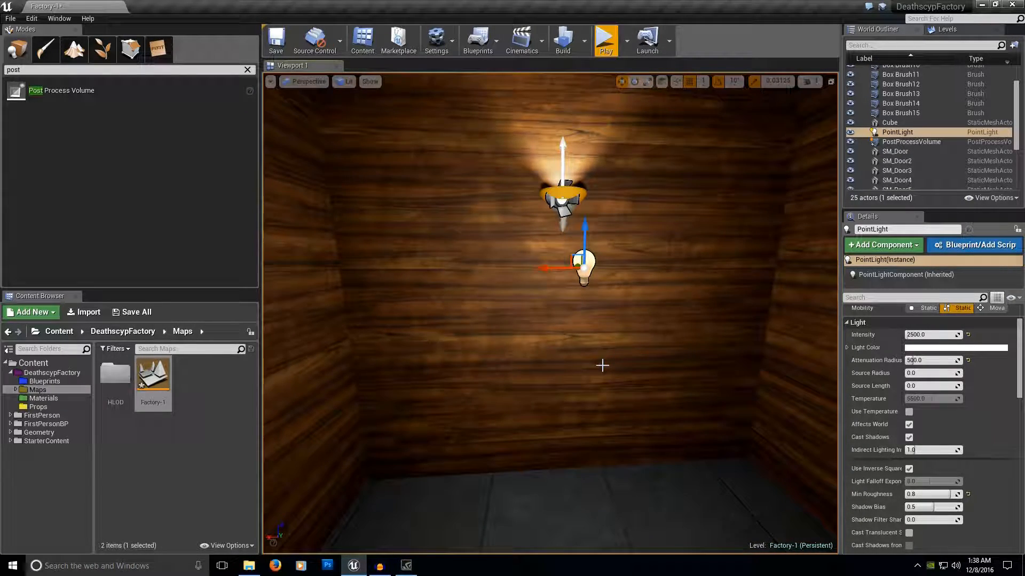
right_click_drag(602, 365, 572, 344)
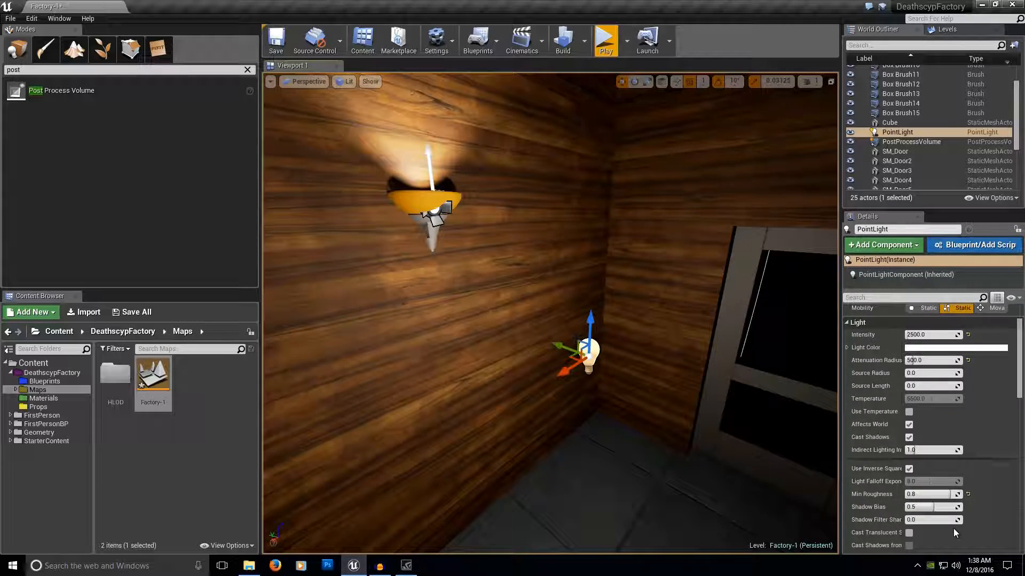
right_click_drag(672, 341, 630, 326)
Review the point light's Static, Stationary and Movable mobility options and its Intensity setting while viewing the room's lighting.
scroll(942, 344, "up", 1)
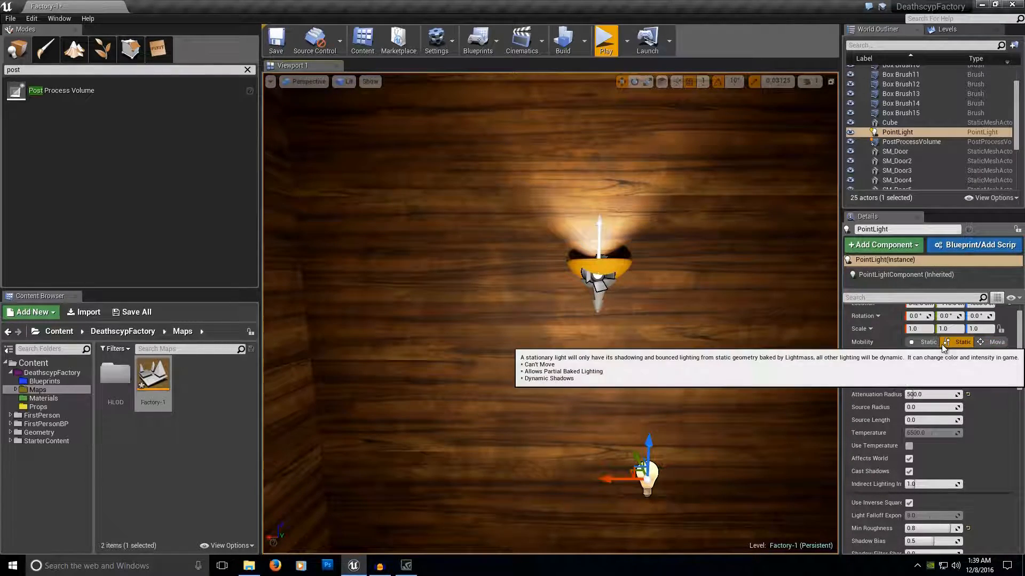
mouse_move(693, 342)
right_mouse_down()
mouse_move(662, 330)
mouse_move(699, 342)
right_mouse_up()
key("s")
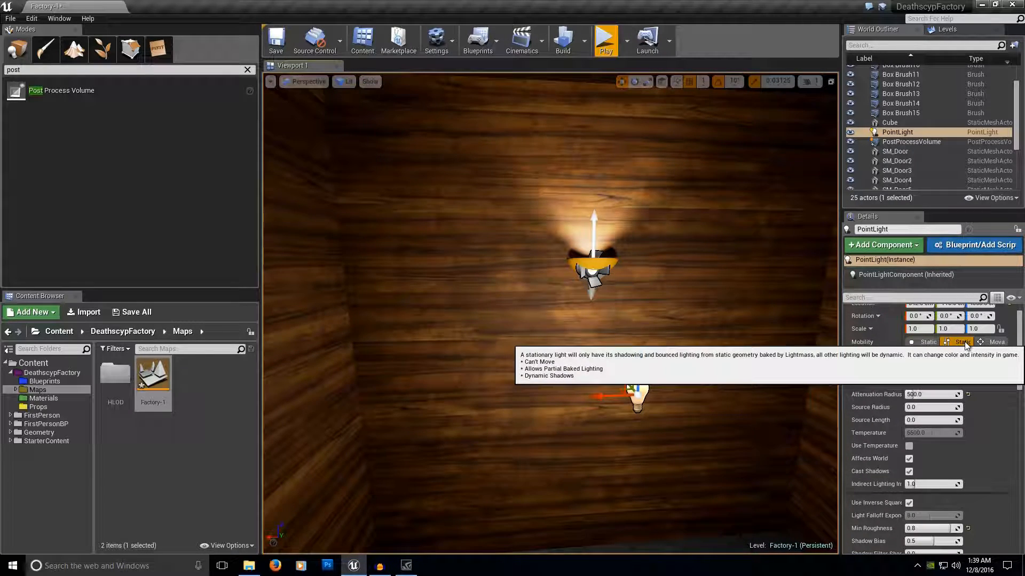
mouse_move(650, 374)
right_mouse_down()
mouse_move(624, 374)
mouse_move(662, 368)
mouse_move(653, 356)
right_mouse_up()
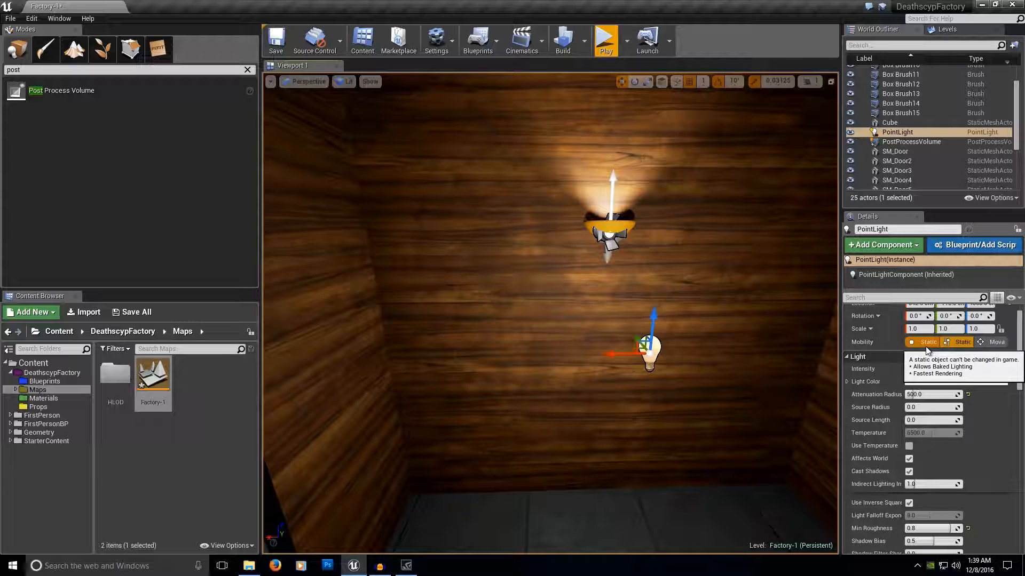
mouse_move(638, 387)
right_mouse_down()
mouse_move(643, 443)
mouse_move(741, 499)
mouse_move(633, 396)
right_mouse_up()
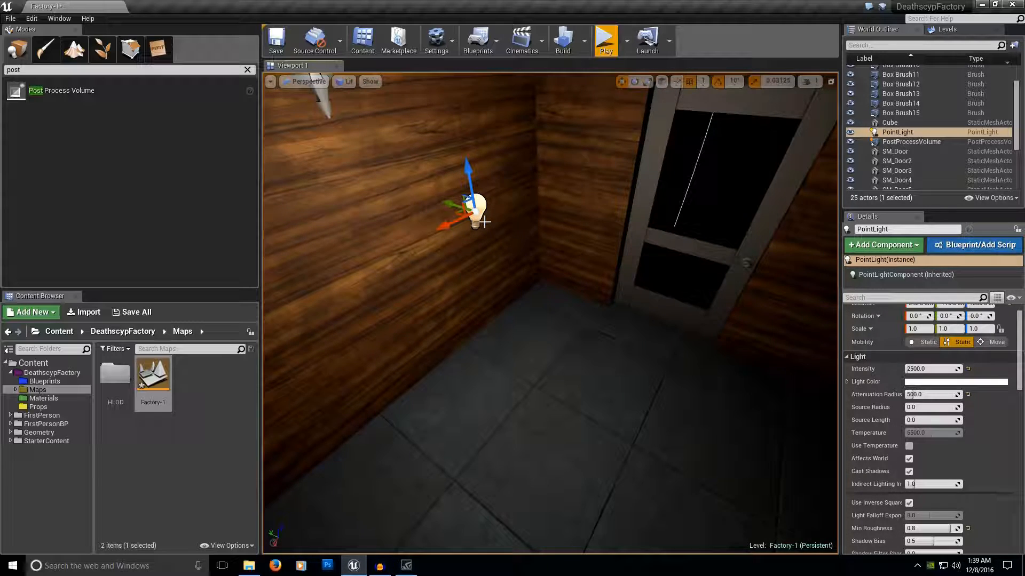
right_click_drag(535, 321, 691, 319)
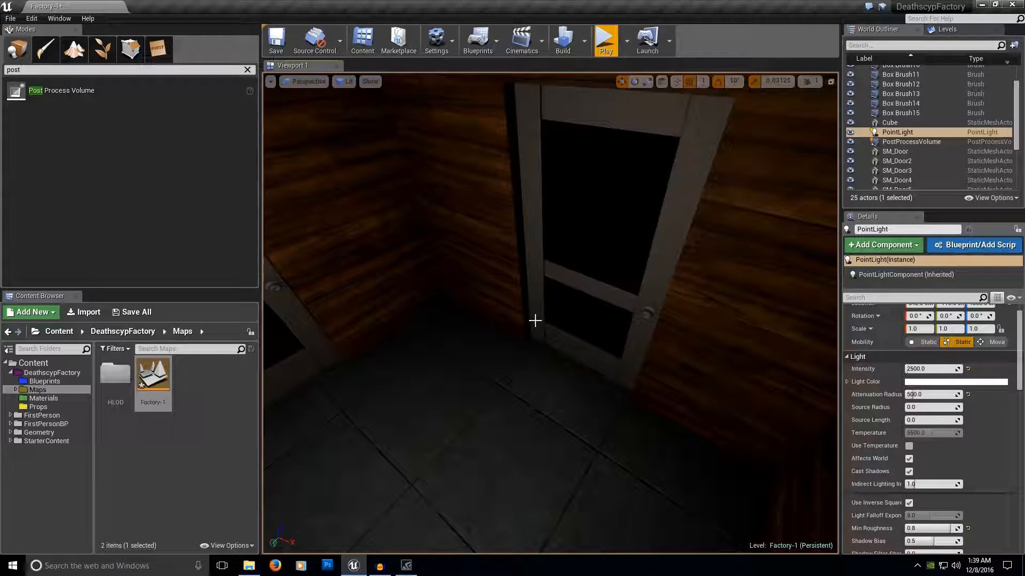
right_click_drag(566, 327, 433, 319)
right_click_drag(689, 335, 648, 335)
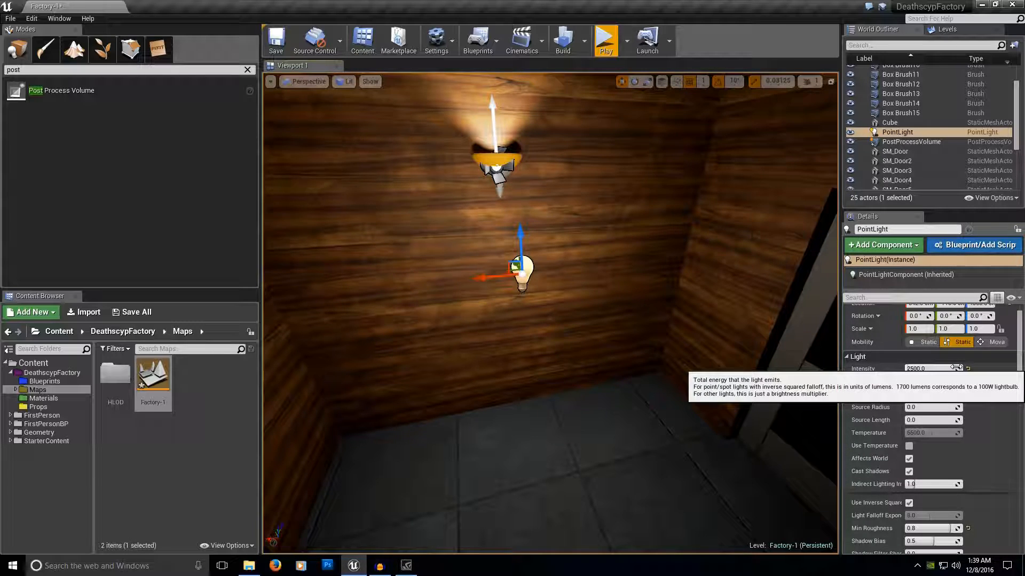
right_click_drag(593, 336, 663, 298)
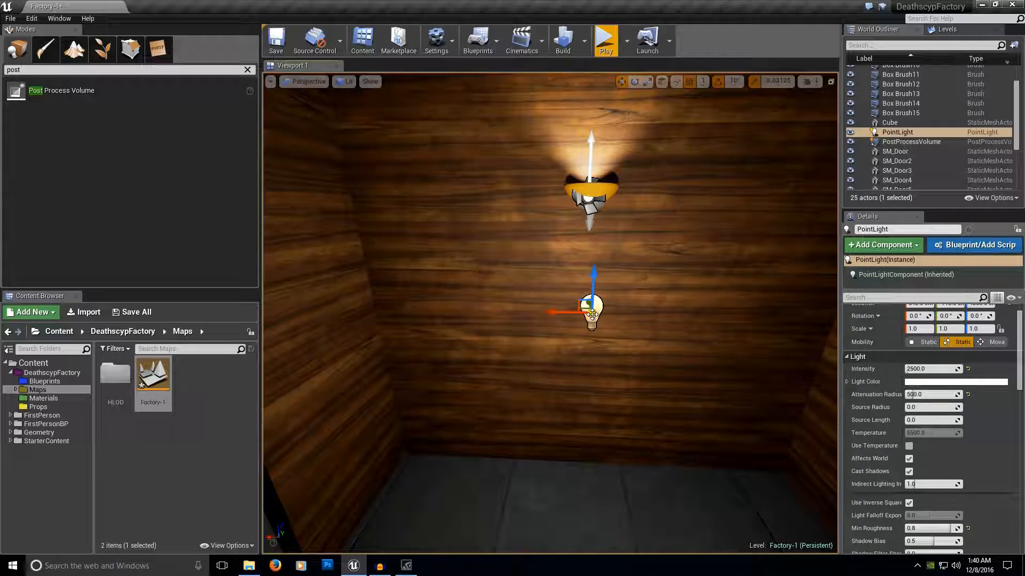
scroll(902, 326, "up", 1)
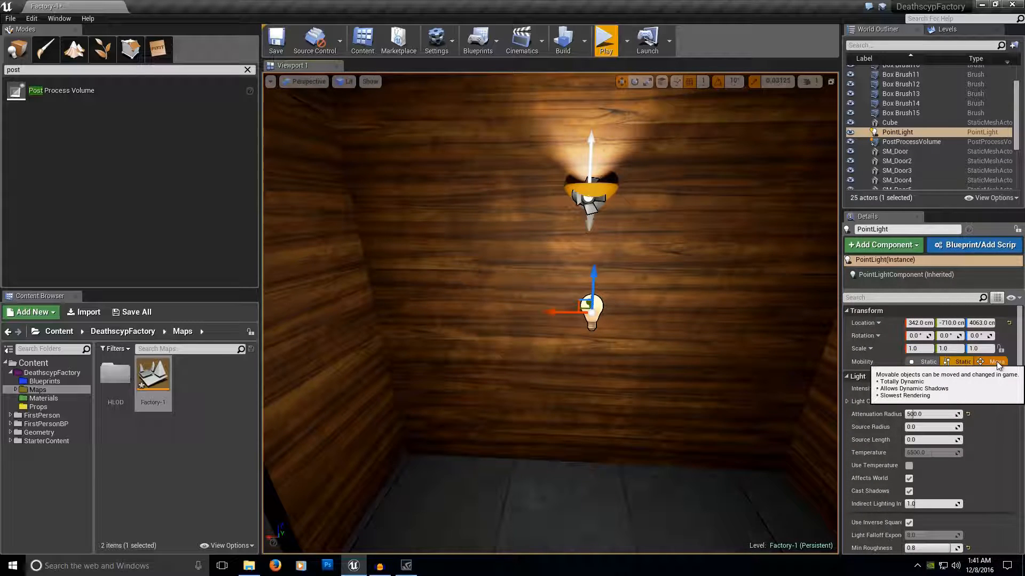
Duplicate the first wall lamp's spotlight and point light together toward the neighbouring wall lamp.
right_click_drag(807, 360, 799, 330)
right_click_drag(714, 293, 670, 329)
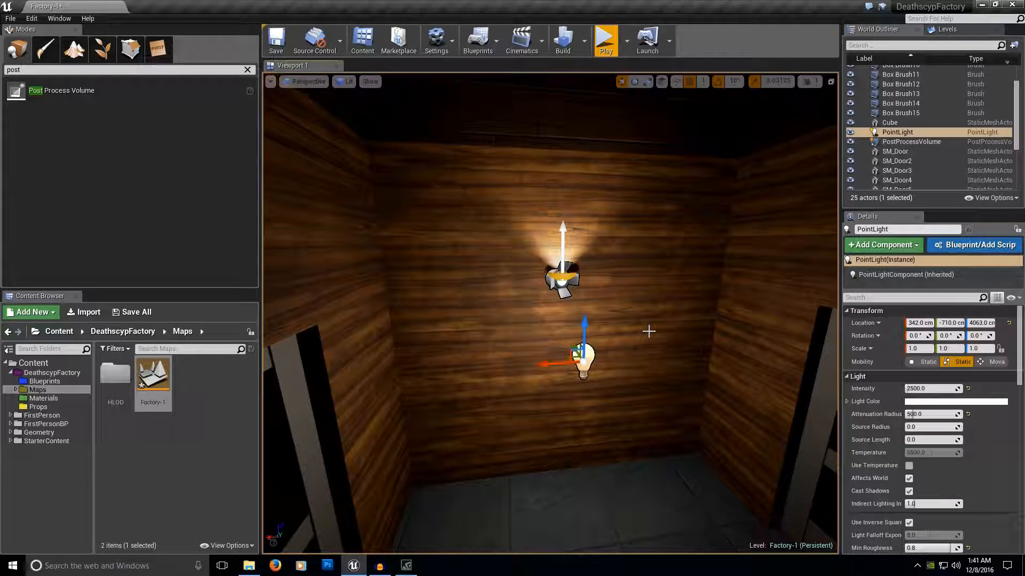
right_click_drag(648, 332, 515, 342)
right_click_drag(586, 327, 600, 336)
left_click(499, 311)
left_click(610, 474, "ctrl")
right_click_drag(587, 406, 556, 405)
left_click_drag(555, 404, 487, 409, "alt")
right_click_drag(487, 408, 442, 421)
Rotate the copied light pair 90 degrees and move it to the wall lamp between the two doors.
key("e")
left_click_drag(442, 427, 494, 441)
right_click_drag(463, 404, 437, 416)
key("space")
left_click_drag(515, 281, 694, 266)
right_click_drag(694, 266, 700, 264)
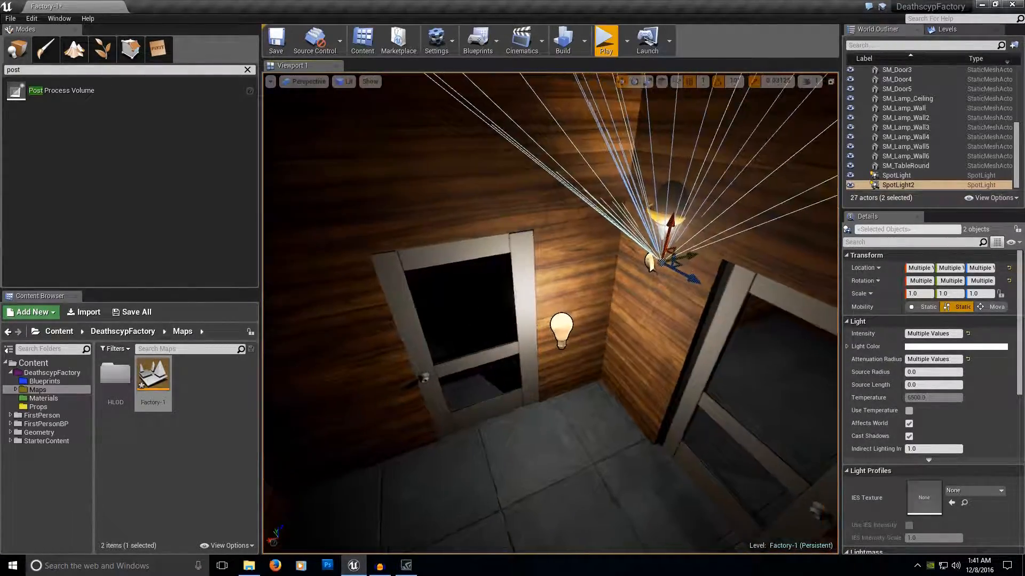
Fine-position the copied lights so that the spotlight sits inside the wall lamp's shade.
left_click_drag(697, 257, 685, 195)
right_click_drag(695, 219, 747, 187)
right_click_drag(600, 203, 660, 271)
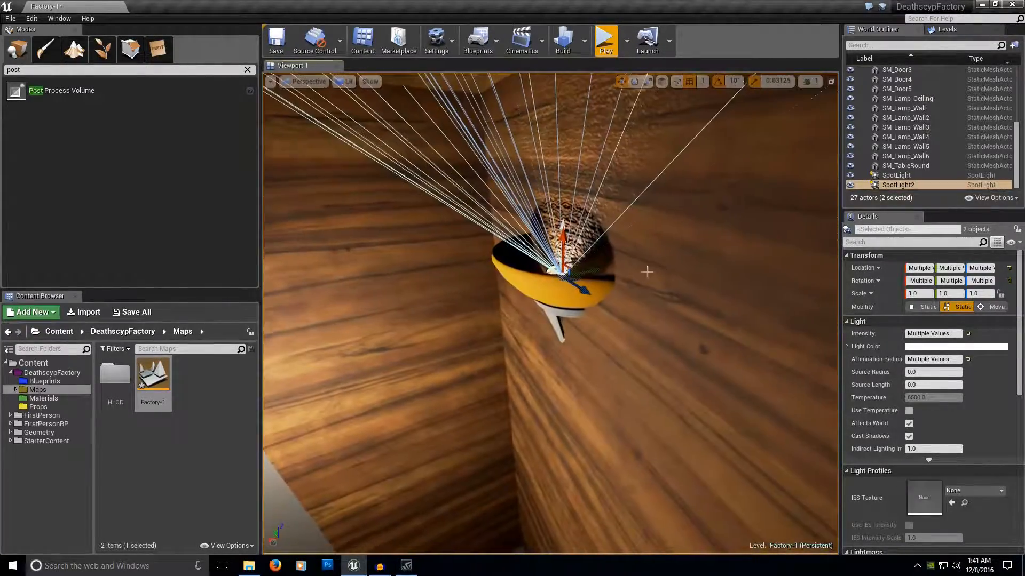
right_click_drag(594, 272, 636, 271)
Set PointLight2's intensity to 1250 and its mobility to Static.
left_click(531, 315)
left_click_drag(676, 272, 625, 352)
right_click_drag(626, 353, 688, 235)
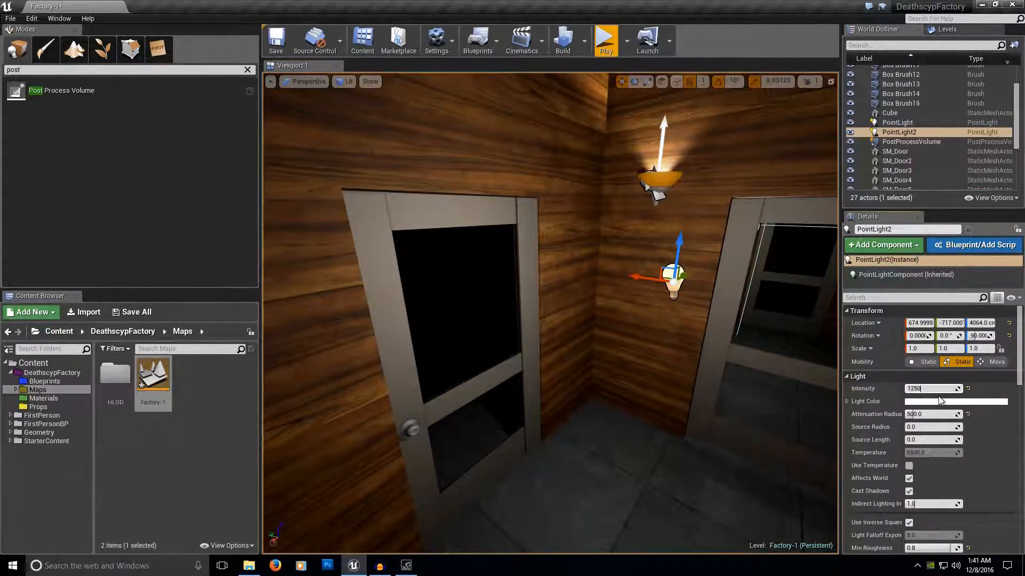
key("Return")
right_click_drag(638, 313, 661, 304)
Select the second wall lamp's spotlight and point light together.
left_click(559, 220)
right_click_drag(559, 219, 497, 238)
left_click(602, 429, "ctrl")
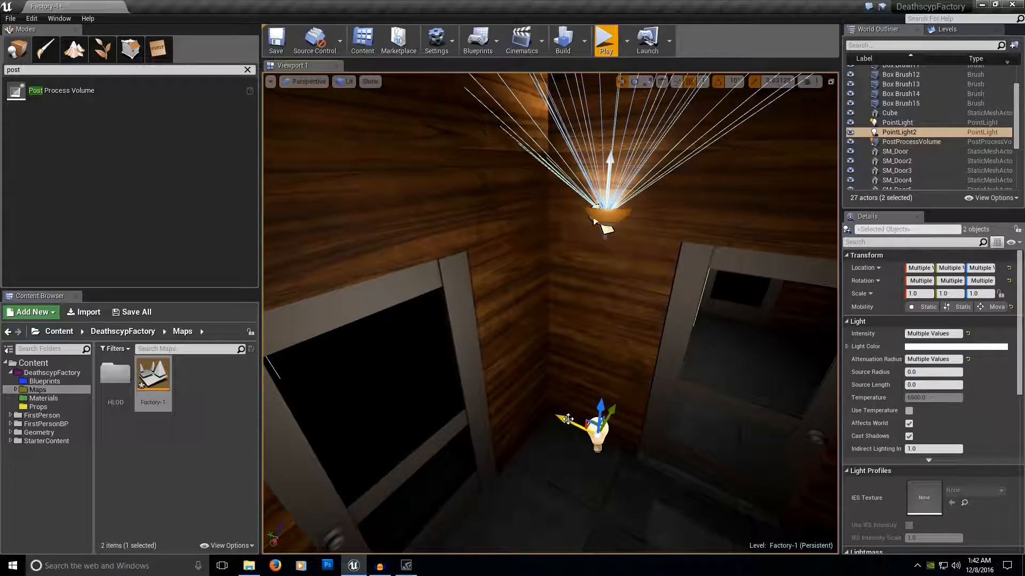
Try to move the selected light pair away from its lamp, and undo the last move.
left_click_drag(569, 421, 586, 426, "alt")
left_click_drag(614, 461, 723, 282)
mouse_move(723, 283)
right_mouse_down()
mouse_move(763, 262)
mouse_move(809, 299)
mouse_move(725, 272)
right_mouse_up()
key("ctrl+z")
Duplicate the light pair toward the next unlit wall lamp and rotate the copies to match that wall.
right_click_drag(681, 341, 772, 344)
left_click_drag(558, 352, 742, 197)
right_click_drag(742, 196, 806, 213)
left_click_drag(723, 240, 640, 341)
right_click_drag(640, 341, 614, 339)
key("e")
left_click_drag(569, 348, 645, 352)
right_click_drag(645, 353, 581, 345)
Move the third light pair to its wall lamp and place the spotlight inside the shade.
left_click_drag(731, 310, 369, 252)
right_click_drag(369, 252, 369, 230)
left_click_drag(494, 381, 616, 360)
left_click_drag(584, 324, 587, 264)
mouse_move(614, 293)
right_mouse_down()
mouse_move(592, 331)
mouse_move(603, 298)
right_mouse_up()
right_click_drag(558, 191, 560, 235)
Reposition PointLight3 near the door beside the wall lamp.
left_click(457, 343)
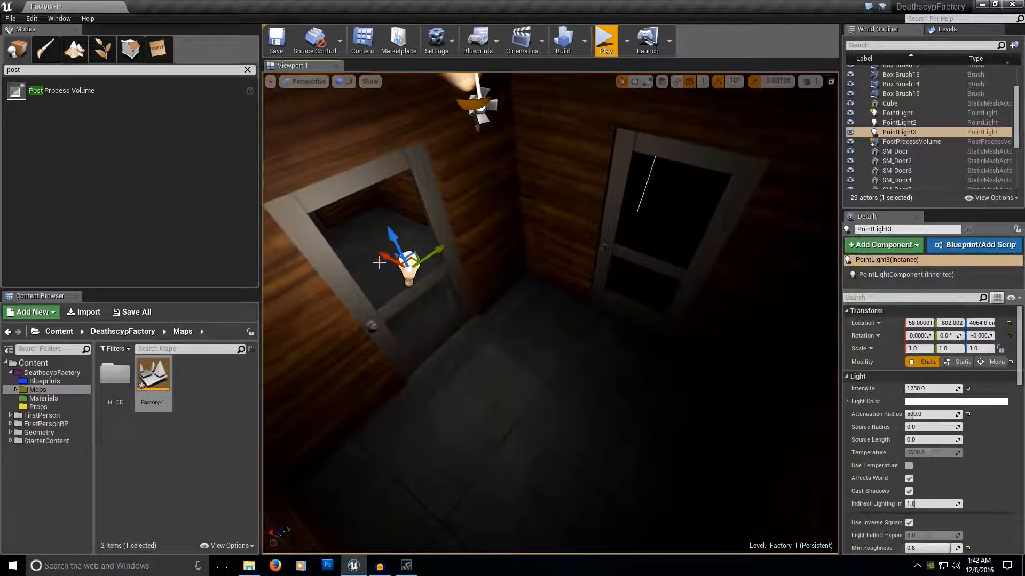
right_click_drag(457, 343, 367, 256)
left_click_drag(366, 256, 451, 321)
Set SpotLight3's intensity to 4000.
right_click_drag(518, 267, 458, 202)
left_click(635, 339)
key("e")
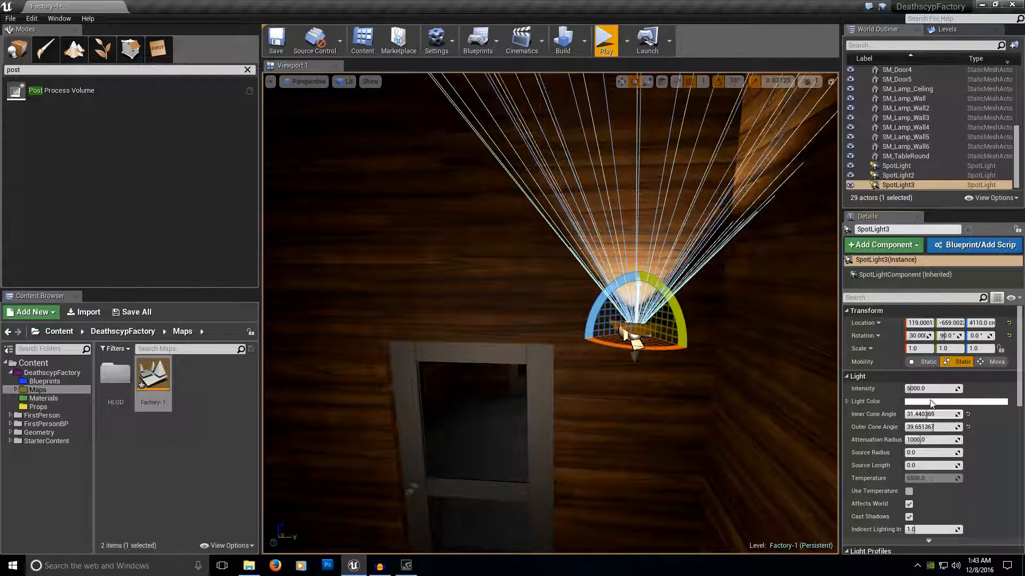
left_click(926, 388)
type("4000")
right_click_drag(603, 347, 598, 393)
left_click(548, 427)
mouse_move(518, 339)
right_mouse_down()
mouse_move(598, 339)
mouse_move(526, 340)
right_mouse_up()
Duplicate the first wall lamp's spotlight and point light toward the lamp in the dark area on the opposite side.
left_click(482, 271)
right_click_drag(483, 271, 427, 315)
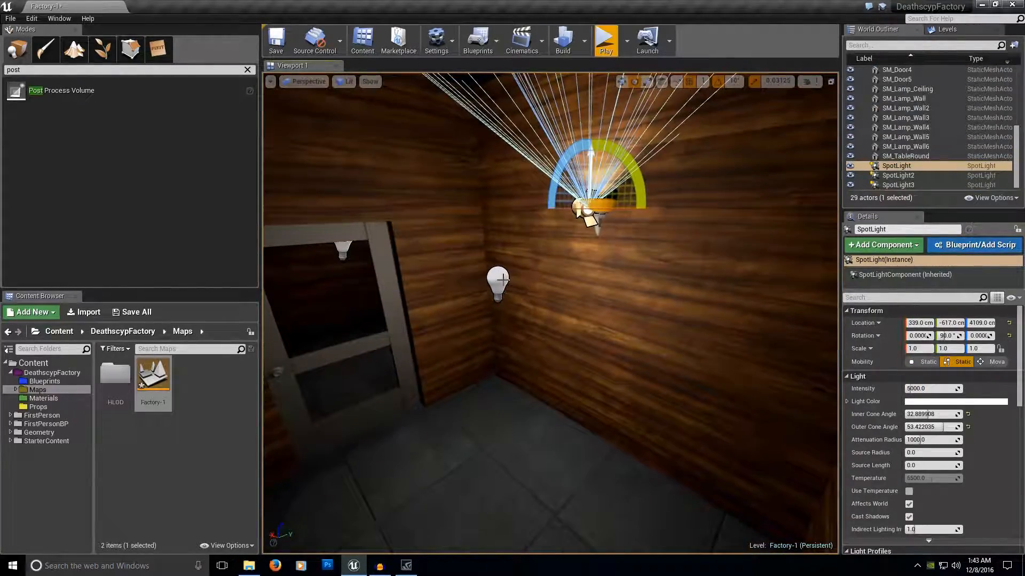
left_click(501, 285, "ctrl")
right_click_drag(500, 286, 406, 299)
key("space")
left_click_drag(703, 270, 324, 270, "alt")
right_click_drag(323, 270, 176, 272)
Rotate the fourth light pair 180 degrees to face away from the opposite wall.
right_click_drag(656, 179, 612, 211)
left_click_drag(726, 191, 697, 193)
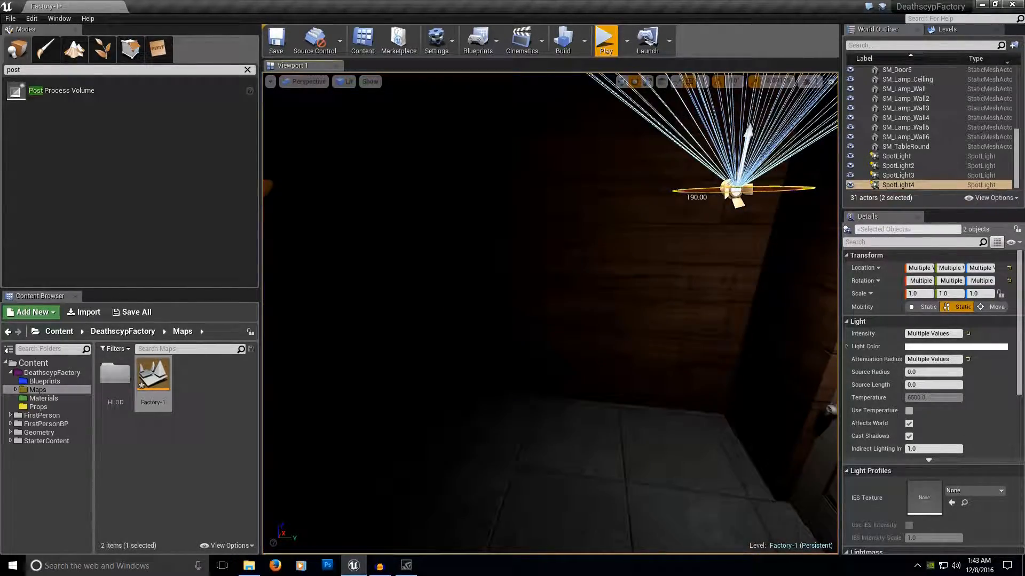
right_click_drag(651, 227, 720, 206)
Move the fourth light pair so that its spotlight sits centred inside the opposite wall lamp's shade.
key("w")
mouse_move(651, 226)
right_mouse_down()
mouse_move(715, 235)
mouse_move(662, 235)
right_mouse_up()
left_click_drag(488, 181, 488, 166)
left_click_drag(463, 206, 435, 193)
right_click_drag(435, 193, 397, 230)
left_click_drag(666, 264, 687, 265)
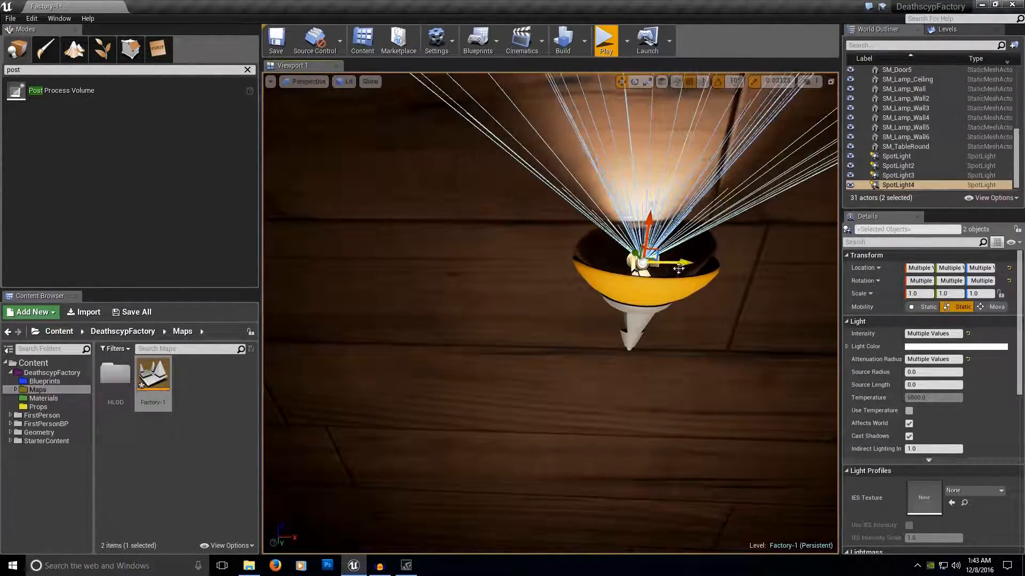
right_click_drag(688, 265, 712, 256)
left_click_drag(642, 219, 641, 226)
right_click_drag(640, 227, 688, 256)
Make PointLight4 Static, adjust its position below the lamp and set its intensity to 1750.
left_click(603, 211)
right_click_drag(604, 211, 630, 208)
left_click(924, 362)
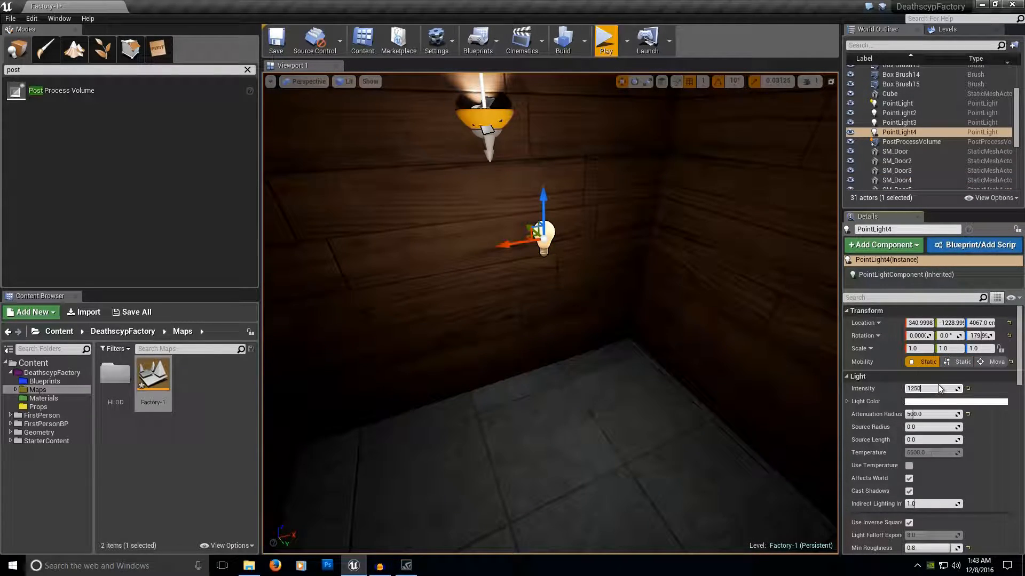
key("Return")
right_click_drag(556, 336, 556, 273)
left_click(918, 386)
type("1750")
key("Return")
Duplicate the corner wall lamp's spotlight and point light into the unlit area near the next wall lamp.
right_click_drag(640, 388, 811, 384)
right_click_drag(758, 326, 572, 311)
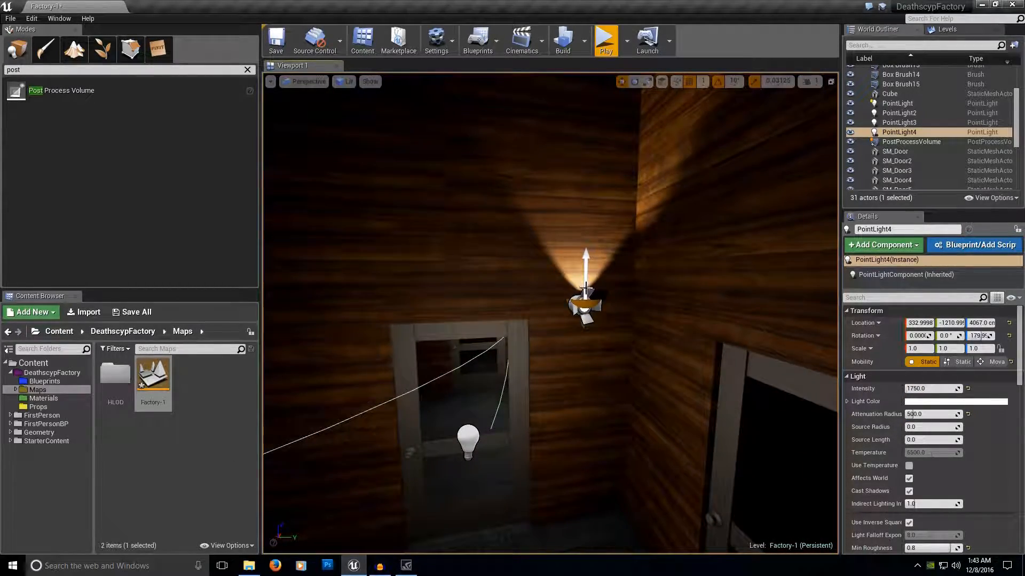
left_click(468, 440, "ctrl")
left_click_drag(502, 440, 704, 439, "alt")
right_click_drag(597, 288, 705, 280)
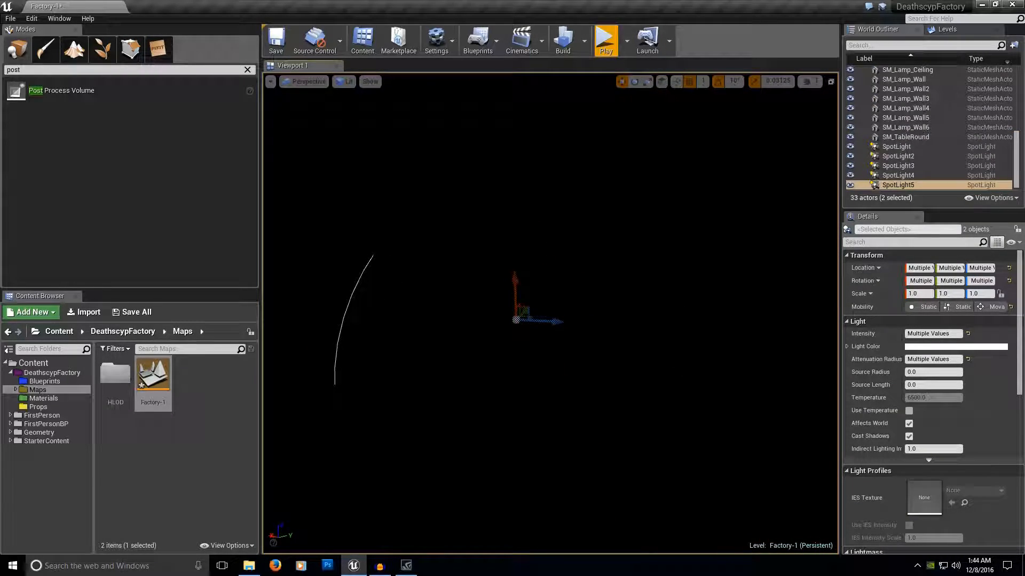
right_click_drag(626, 330, 356, 362)
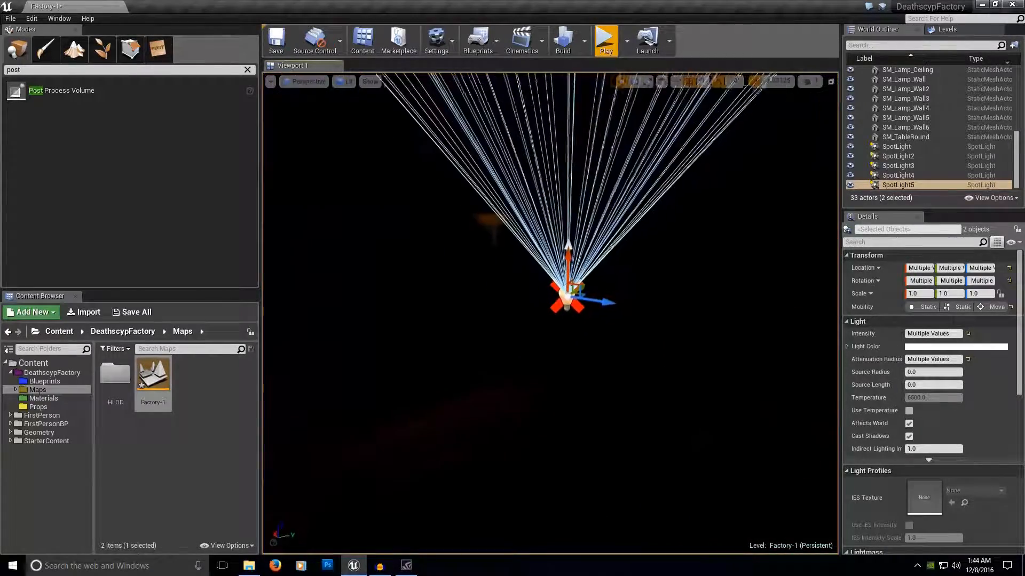
left_click_drag(595, 302, 375, 269)
Rotate the fifth light pair to match the wall and move it toward the wall lamp there.
key("e")
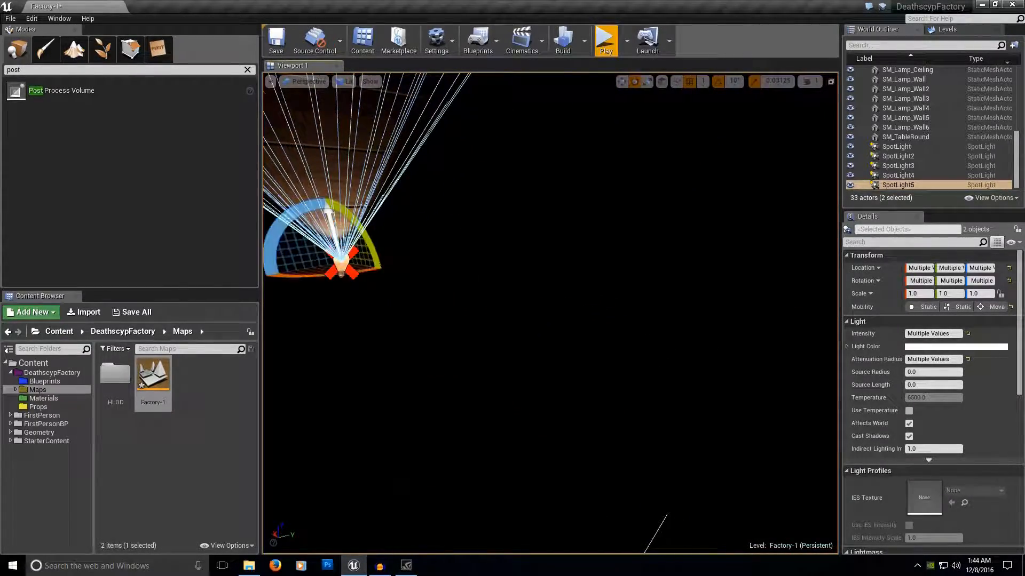
right_click_drag(374, 270, 316, 246)
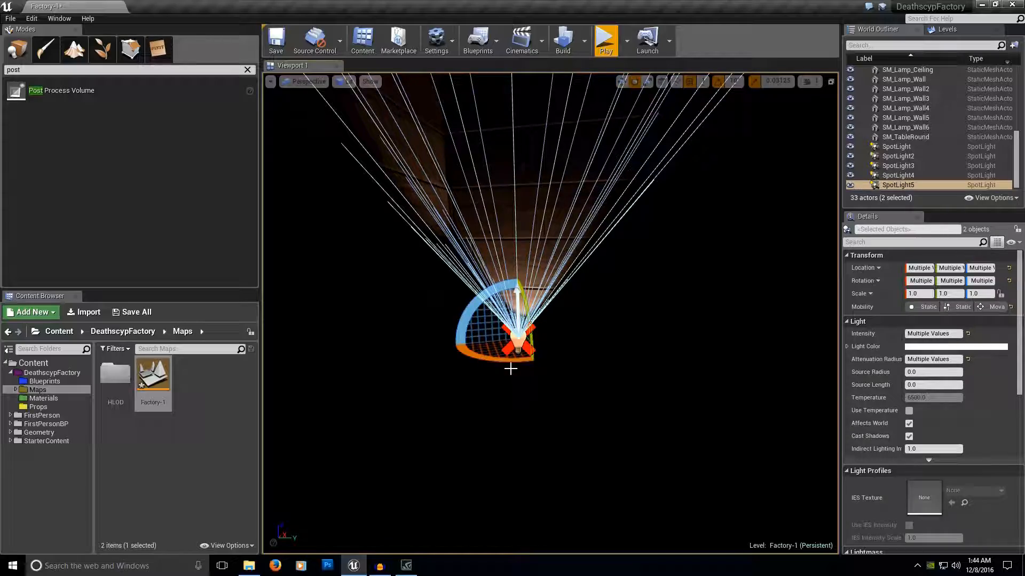
key("space")
left_click_drag(557, 342, 725, 354)
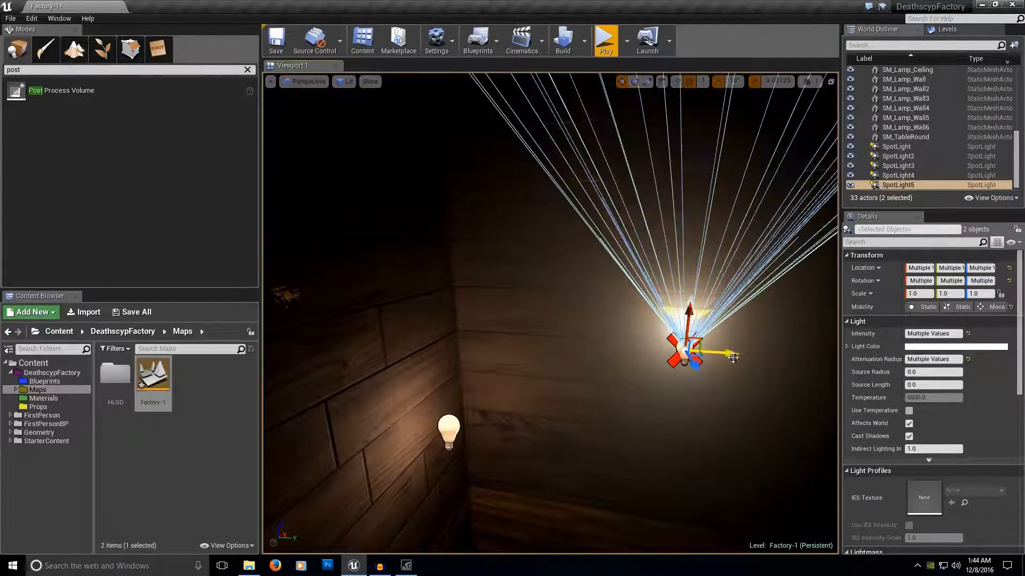
right_click_drag(725, 353, 769, 320)
Fine-position the fifth light pair inside the shade of its wall lamp.
mouse_move(614, 389)
left_mouse_down()
mouse_move(620, 340)
mouse_move(622, 376)
left_mouse_up()
right_click_drag(592, 392, 526, 379)
left_click_drag(544, 368, 581, 368)
left_click_drag(547, 335, 545, 354)
right_click_drag(659, 352, 555, 366)
Reposition PointLight5 on its own and set its intensity to 2500.
left_click(571, 288)
left_click(561, 280)
mouse_move(561, 280)
right_mouse_down()
mouse_move(641, 279)
mouse_move(630, 280)
right_mouse_up()
left_click_drag(439, 293, 716, 299)
right_click_drag(715, 298, 774, 298)
left_click_drag(629, 246, 662, 326)
left_click(932, 388)
key("Return")
Set PointLight5's attenuation radius to 1000.
mouse_move(662, 325)
right_mouse_down()
mouse_move(737, 327)
mouse_move(671, 319)
right_mouse_up()
left_click(939, 413)
type("1000")
key("Return")
Set the fifth lamp's spotlight to Movable mobility and check its lighting on the surrounding walls.
left_click(541, 244)
left_click(993, 362)
right_click_drag(522, 301, 574, 277)
left_click_drag(519, 297, 540, 300, "alt")
left_click_drag(690, 306, 721, 307, "alt")
right_click_drag(720, 307, 747, 267)
Duplicate a spotlight for the ceiling lamp and rotate the copy to point downward.
right_click_drag(540, 418, 687, 398)
key("e")
left_click_drag(687, 398, 724, 277)
key("w")
right_click_drag(724, 277, 795, 245)
Position the downward spotlight inside the ceiling lamp's shade and adjust its cone angle.
left_click_drag(580, 200, 581, 280)
left_click_drag(544, 240, 454, 236)
left_click_drag(492, 276, 630, 262)
right_click_drag(492, 266, 523, 299)
left_click_drag(574, 238, 497, 238)
left_click_drag(470, 278, 471, 257)
right_click_drag(471, 257, 451, 278)
left_click_drag(930, 415, 913, 440)
right_click_drag(694, 320, 668, 327)
Duplicate the stairwell's point light and raise the copy out of the stairwell.
left_click(564, 244)
right_click_drag(565, 246, 565, 203)
left_click_drag(571, 327, 599, 228, "alt")
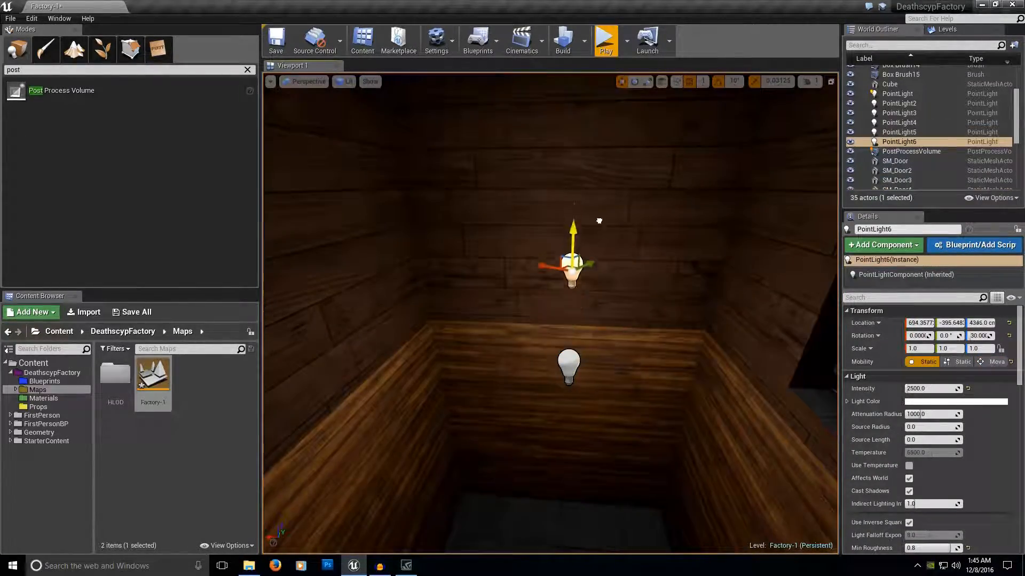
mouse_move(670, 286)
right_mouse_down()
mouse_move(758, 294)
mouse_move(670, 286)
right_mouse_up()
Move PointLight6 to the ceiling lamp just above its shade and set its intensity to 500.
left_click_drag(546, 300, 718, 275)
right_click_drag(718, 274, 790, 283)
left_click_drag(576, 352, 627, 220)
left_click_drag(645, 186, 650, 159)
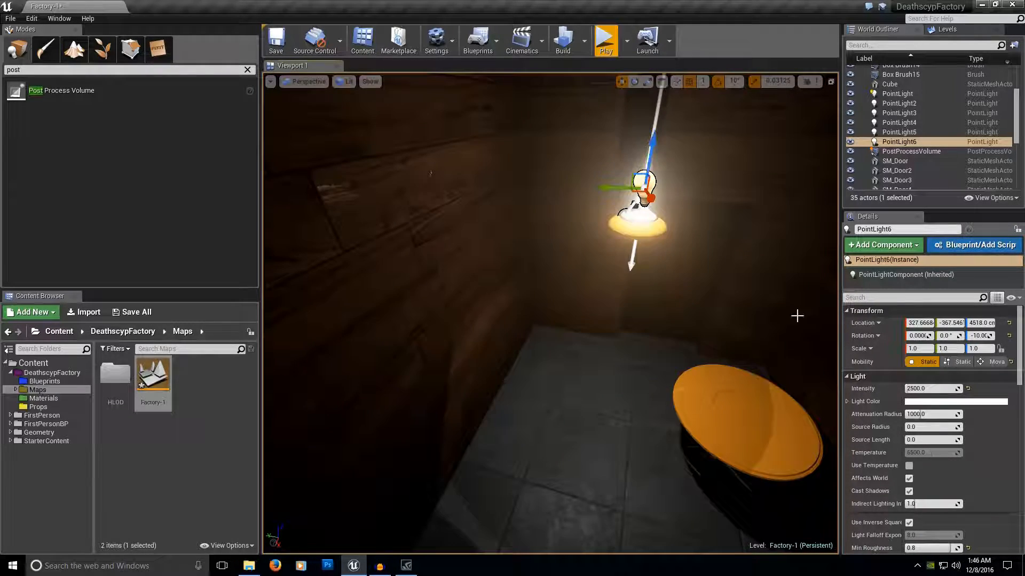
type("500")
key("Return")
Line PointLight6 up with the ceiling lamp's hanging rod, working from several sides.
right_click_drag(599, 286, 704, 261)
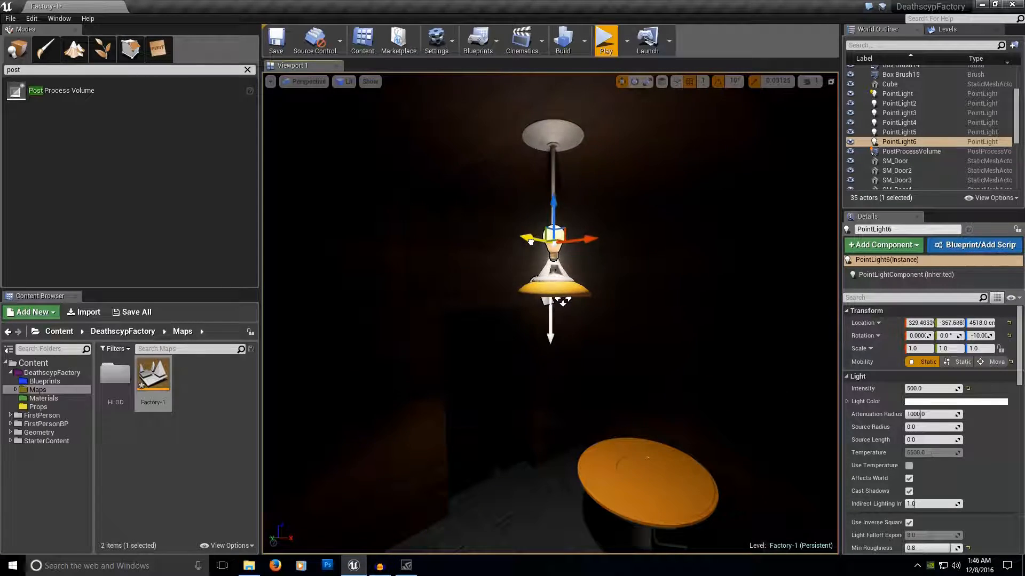
right_click_drag(527, 240, 427, 243)
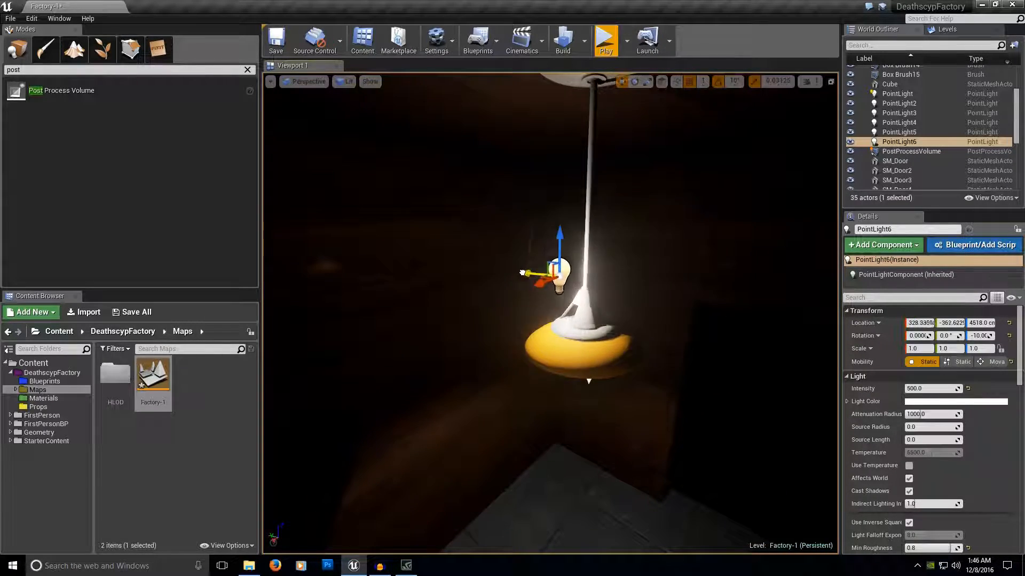
left_click_drag(518, 271, 548, 273)
left_click_drag(585, 238, 580, 219)
right_click_drag(581, 219, 480, 101)
Lower PointLight6 well below the ceiling lamp's shade and set its intensity to 750.
left_click_drag(579, 158, 589, 310)
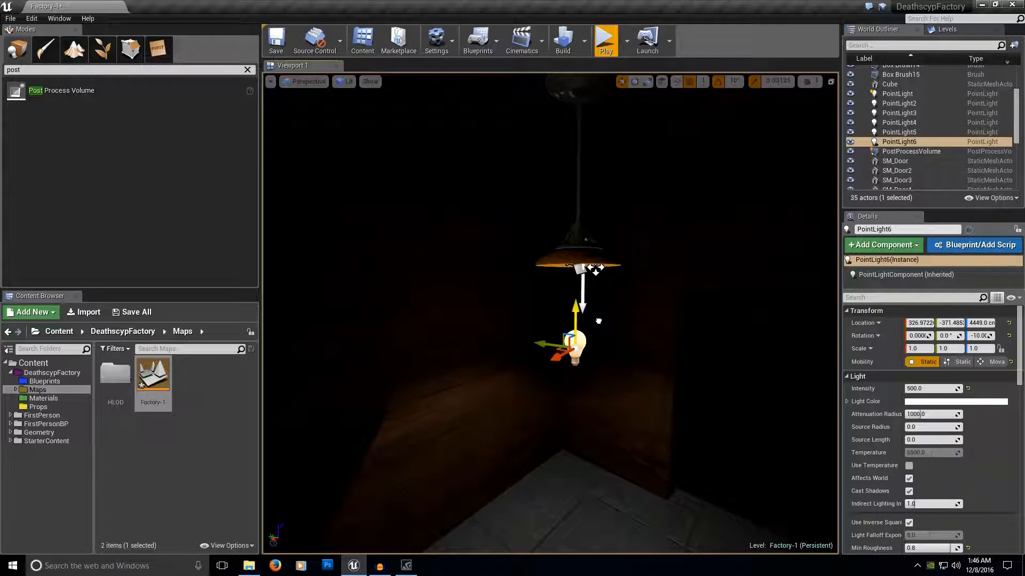
right_click_drag(600, 303, 593, 331)
left_click_drag(608, 215, 615, 294)
left_click(922, 389)
right_click_drag(598, 370, 598, 401)
Straighten PointLight6's rotation to 0°, duplicate it into the stairwell and set the copy's intensity to 2500.
key("e")
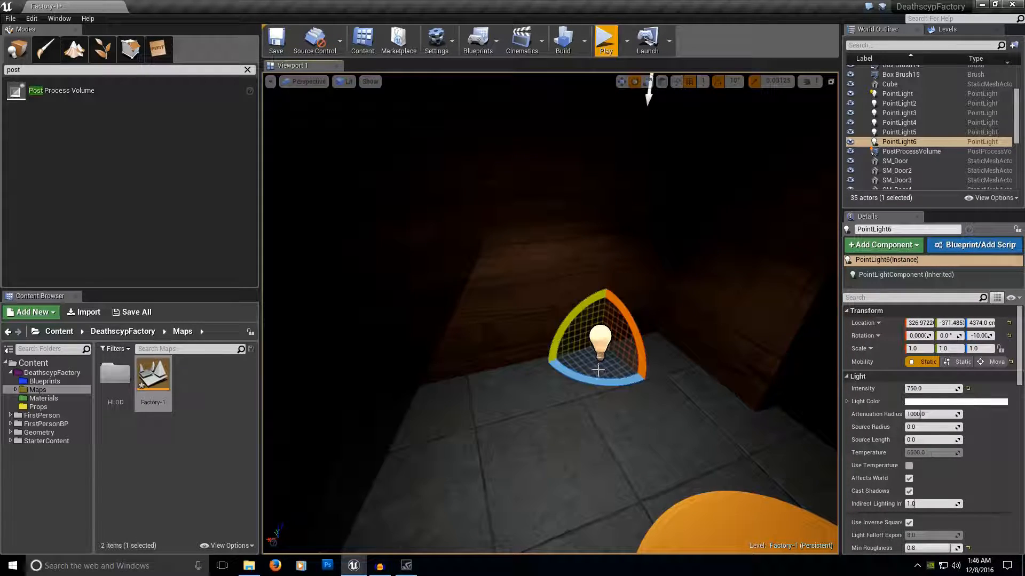
left_click_drag(570, 352, 649, 475, "alt")
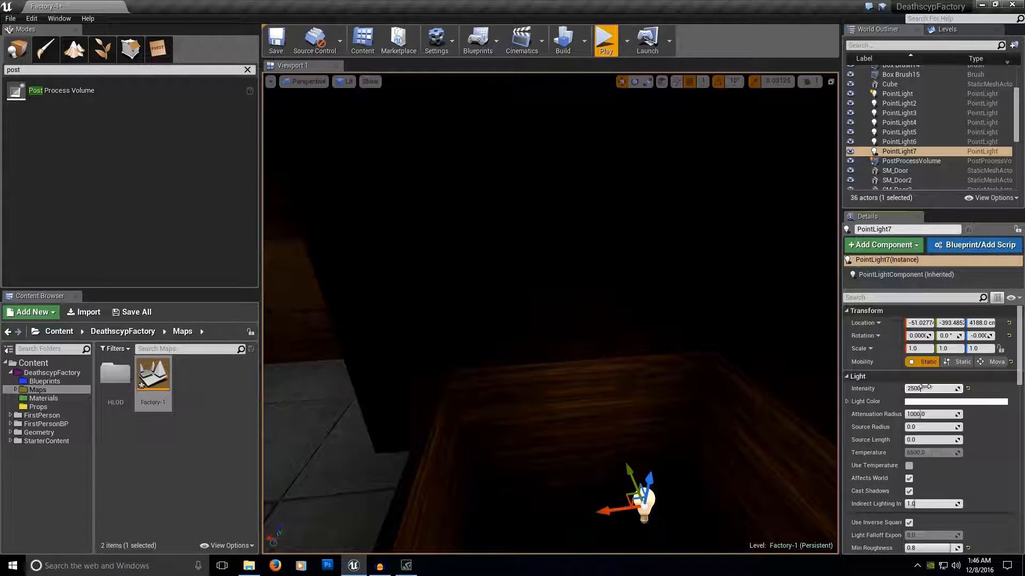
key("Return")
right_click_drag(720, 361, 667, 427)
left_click_drag(597, 312, 613, 235)
right_click_drag(613, 234, 342, 133)
left_click(522, 324)
right_click_drag(522, 325, 539, 267)
type("0")
key("Return")
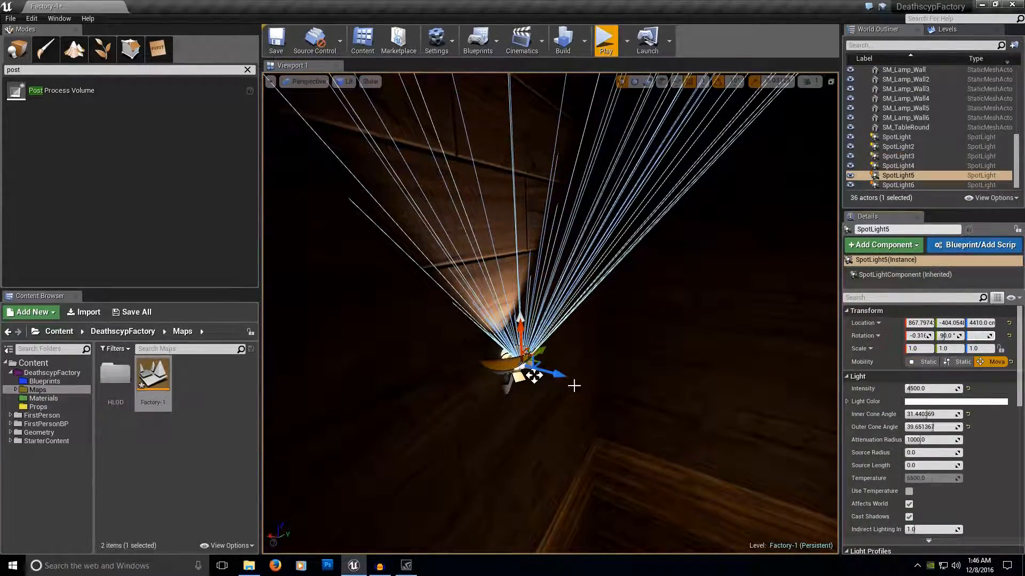
Duplicate SpotLight5 and move the copy across the stairwell to the opposite wall lamp, at about X -213, Y -401, Z 4410.
left_click_drag(558, 376, 832, 457, "alt")
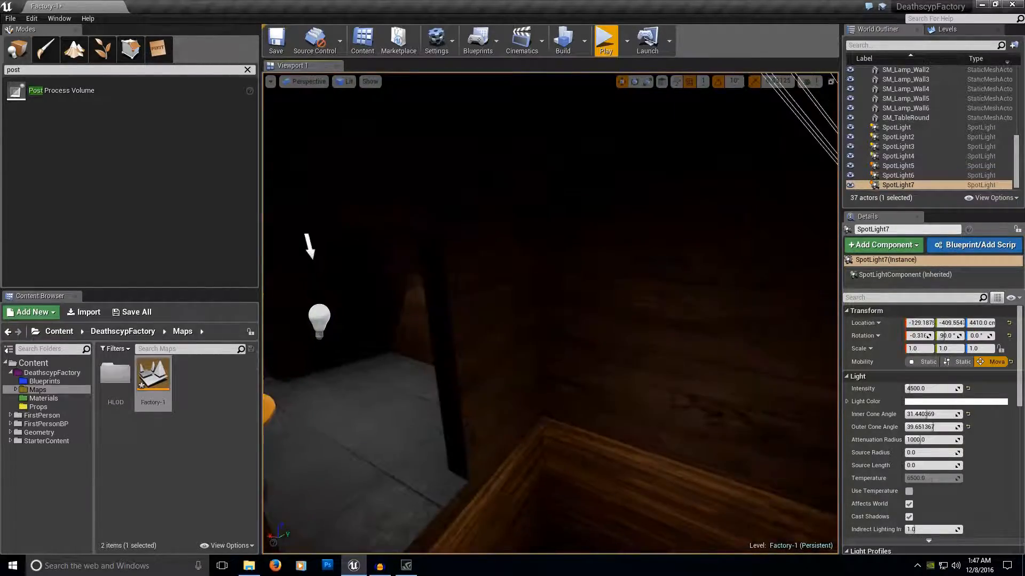
right_click_drag(747, 373, 832, 374)
right_click_drag(425, 312, 516, 296)
left_click_drag(516, 297, 629, 283)
mouse_move(630, 283)
right_mouse_down()
mouse_move(643, 309)
mouse_move(629, 295)
right_mouse_up()
left_click_drag(629, 295, 600, 292)
right_click_drag(554, 315, 713, 286)
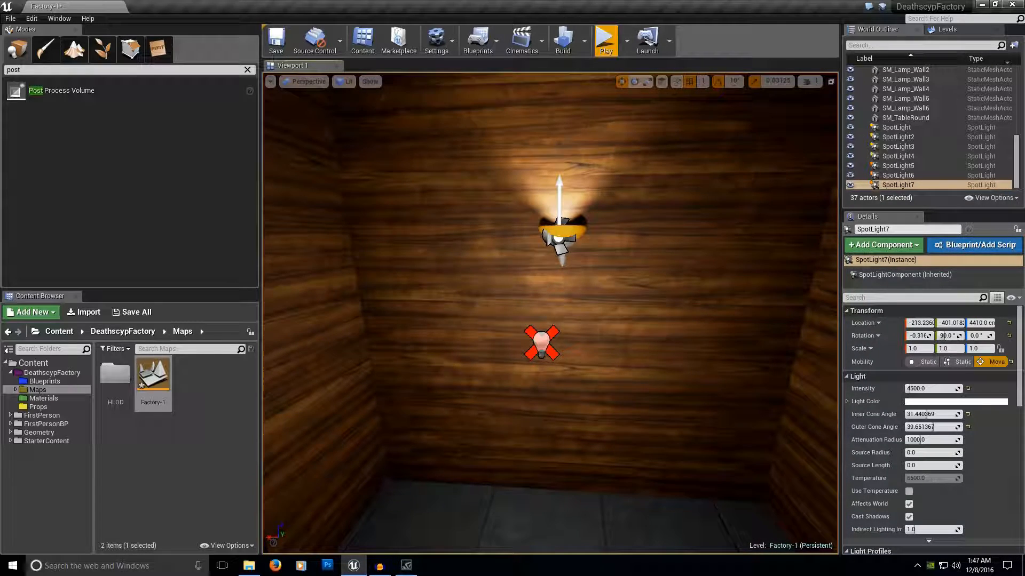
Delete PointLight6 to compare the ceiling lamp's lighting without it, and undo the deletion.
right_click_drag(587, 299, 699, 165)
left_click(542, 341)
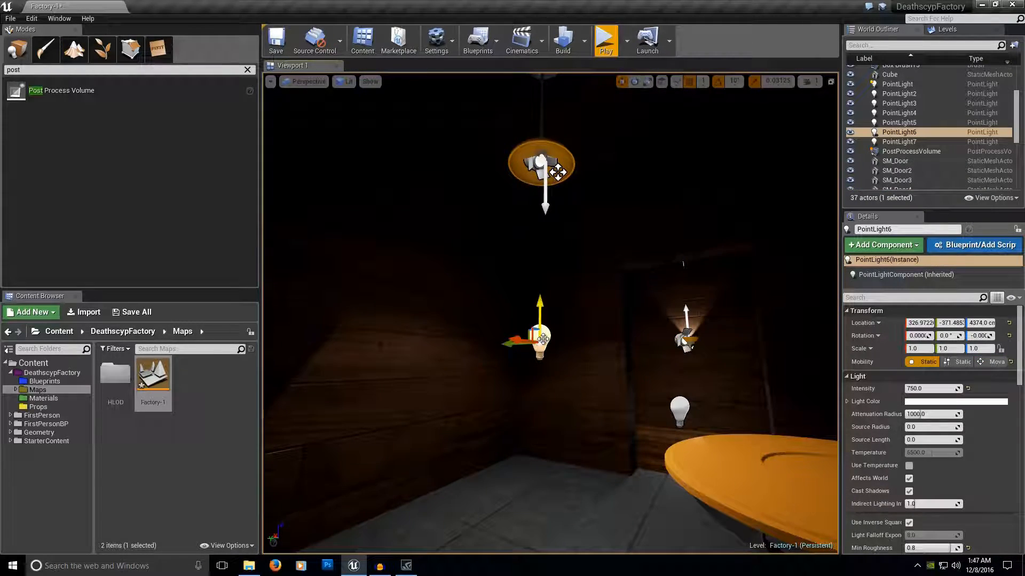
key("Delete")
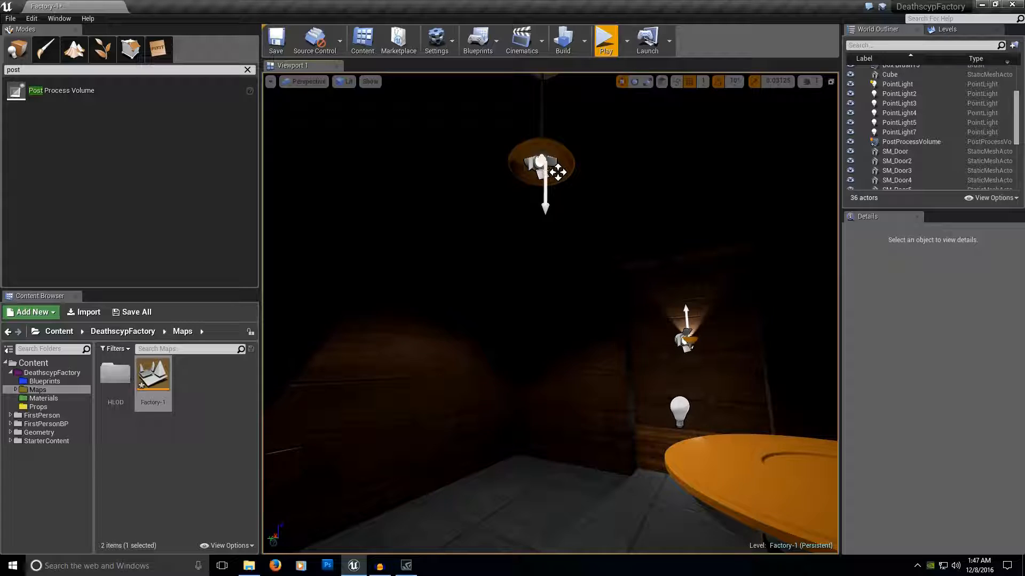
left_click(557, 172)
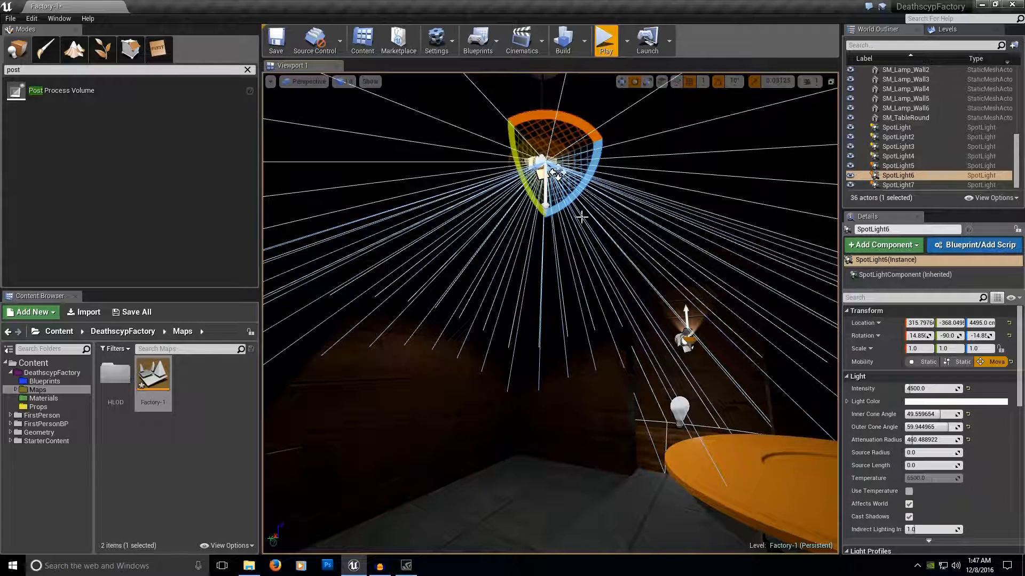
key("r")
key("ctrl+z")
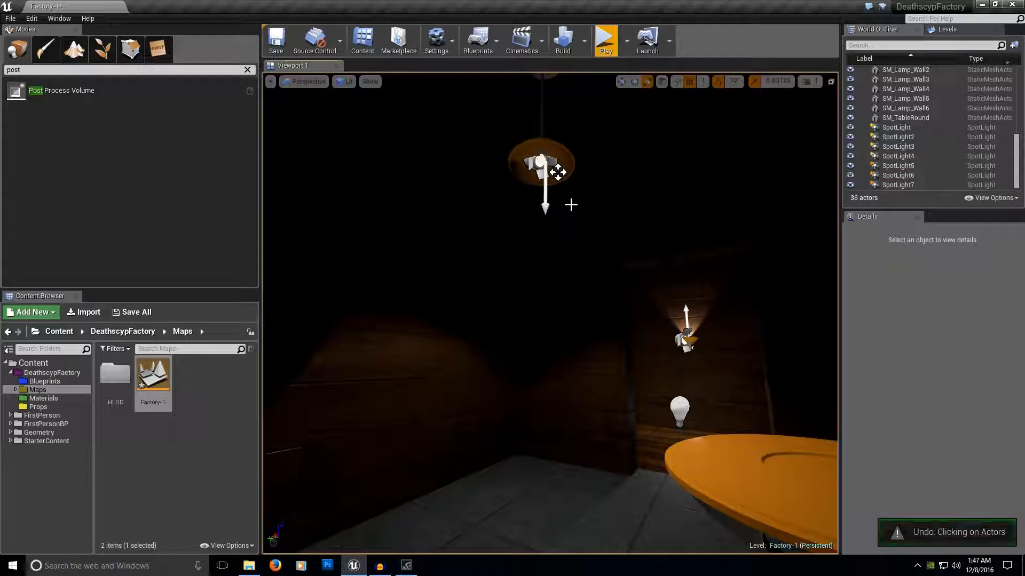
key("ctrl+z")
Raise PointLight6 to a height of 4455 cm, just below the ceiling lamp's shade.
key("space")
key("space")
key("space")
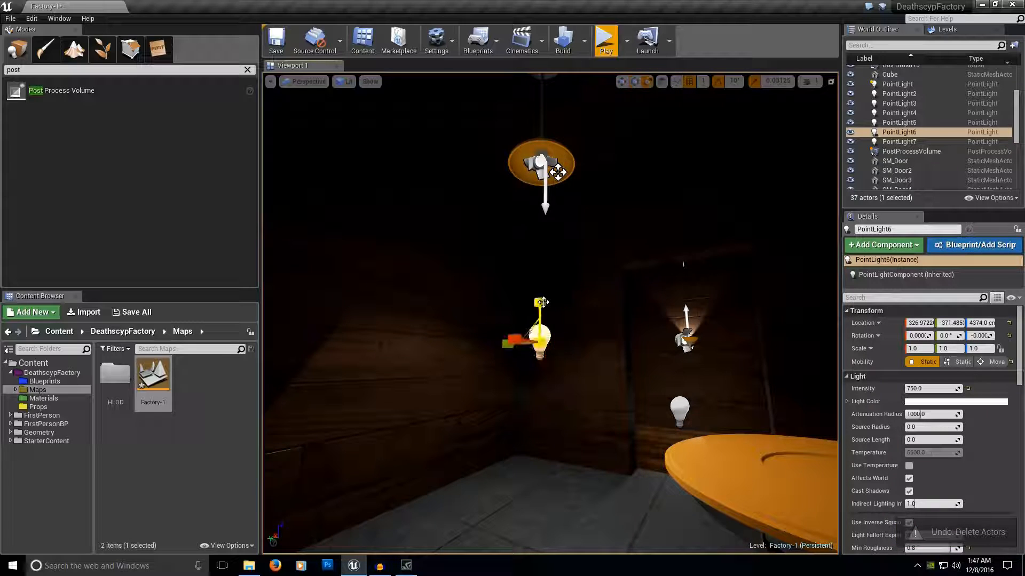
left_click_drag(542, 302, 542, 174)
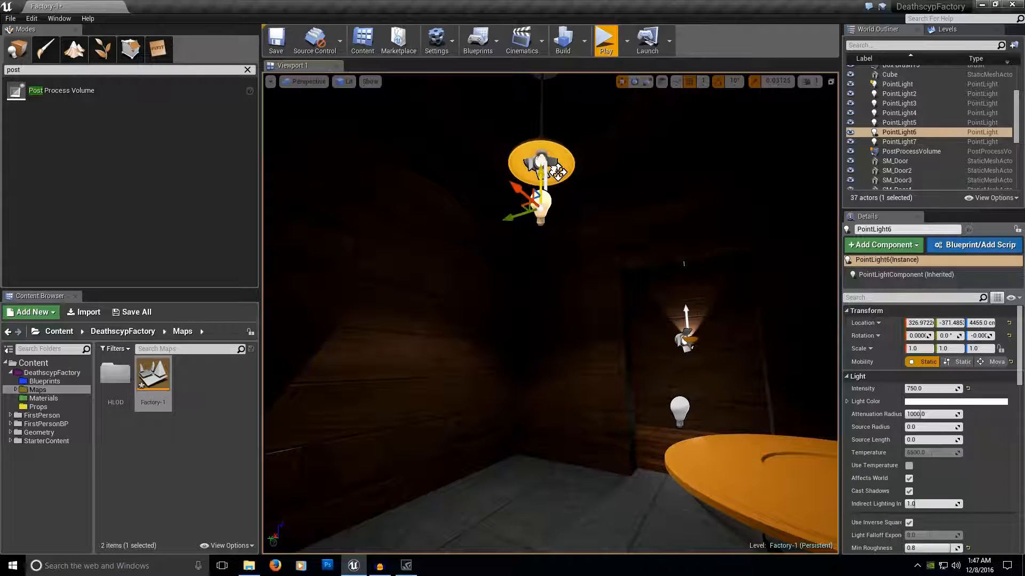
right_click_drag(542, 174, 590, 175)
right_click_drag(519, 336, 652, 316)
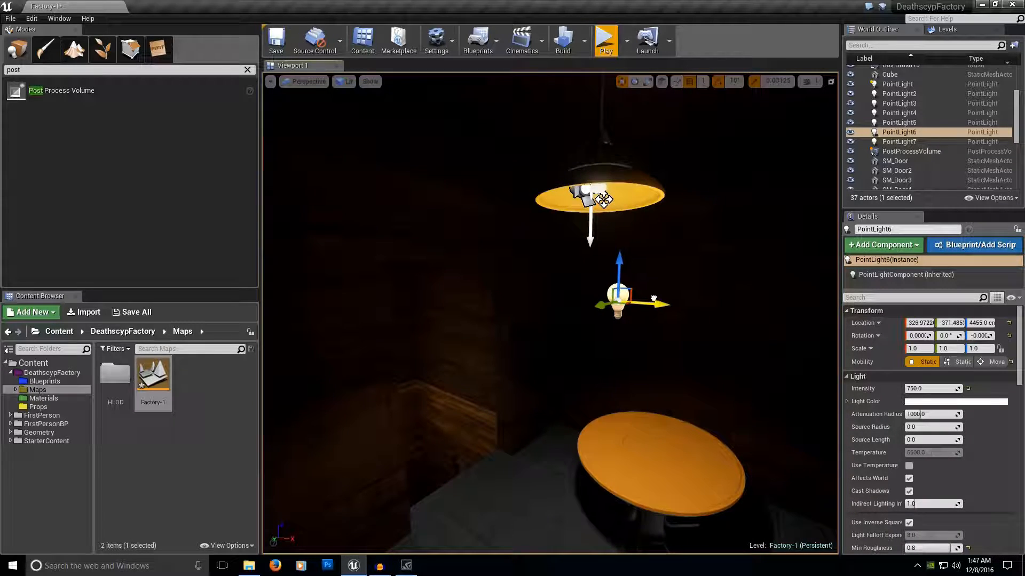
mouse_move(582, 277)
right_mouse_down()
mouse_move(566, 320)
mouse_move(576, 256)
mouse_move(587, 331)
mouse_move(582, 277)
right_mouse_up()
Widen the inner cone angle of the ceiling lamp's SpotLight6 to about 56 degrees.
left_click(431, 204)
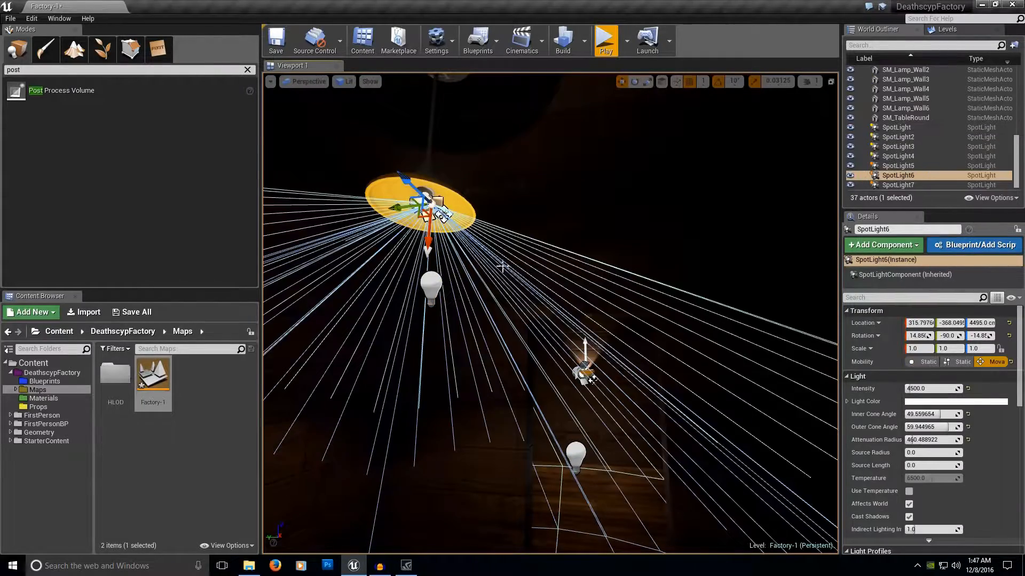
left_click_drag(933, 417, 938, 414)
right_click_drag(693, 342, 721, 345)
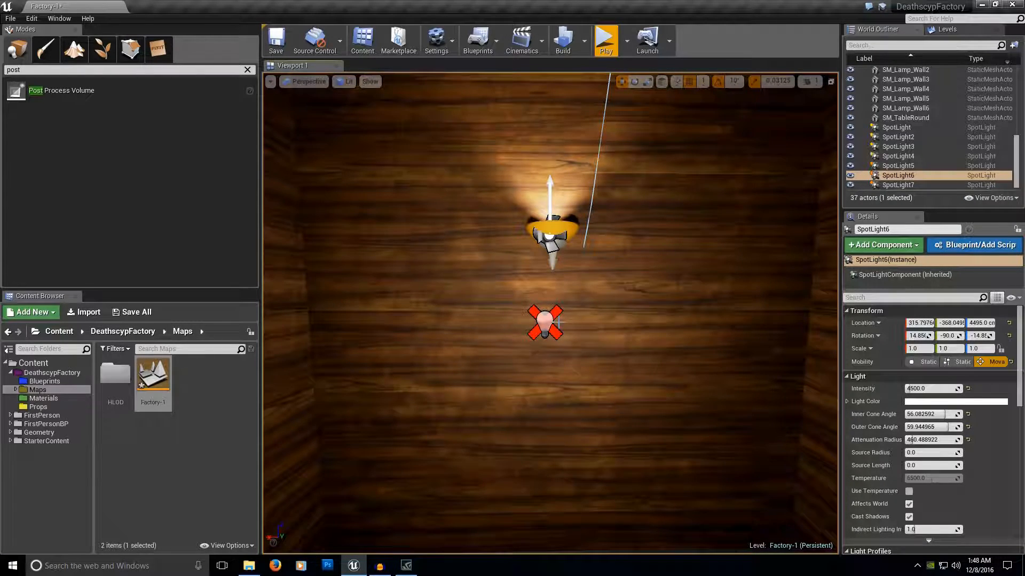
Examine the crossed-out PointLight beneath the wall lamp and the walls around it from several views.
left_click(546, 320)
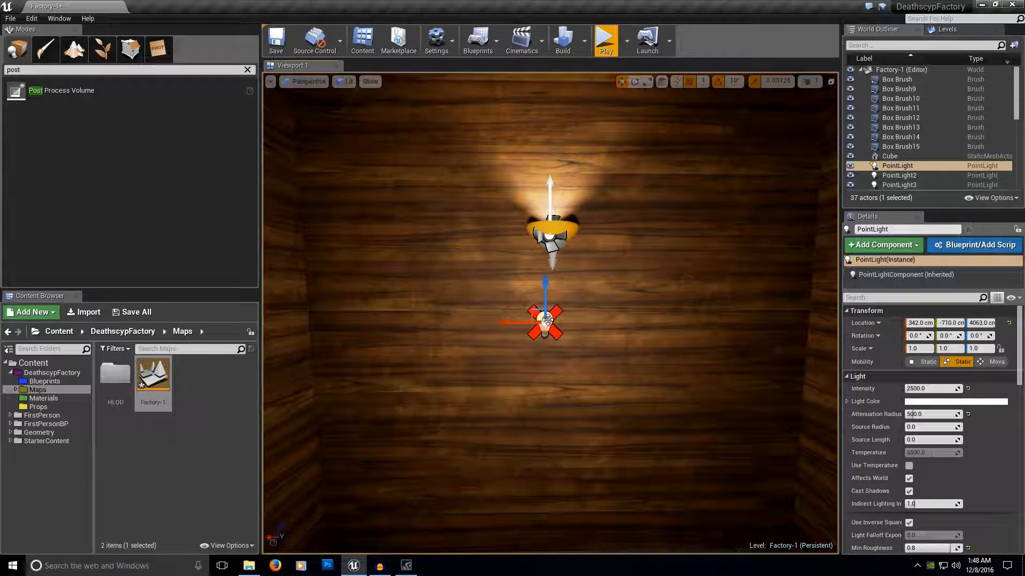
mouse_move(620, 349)
right_mouse_down()
mouse_move(533, 344)
mouse_move(620, 349)
right_mouse_up()
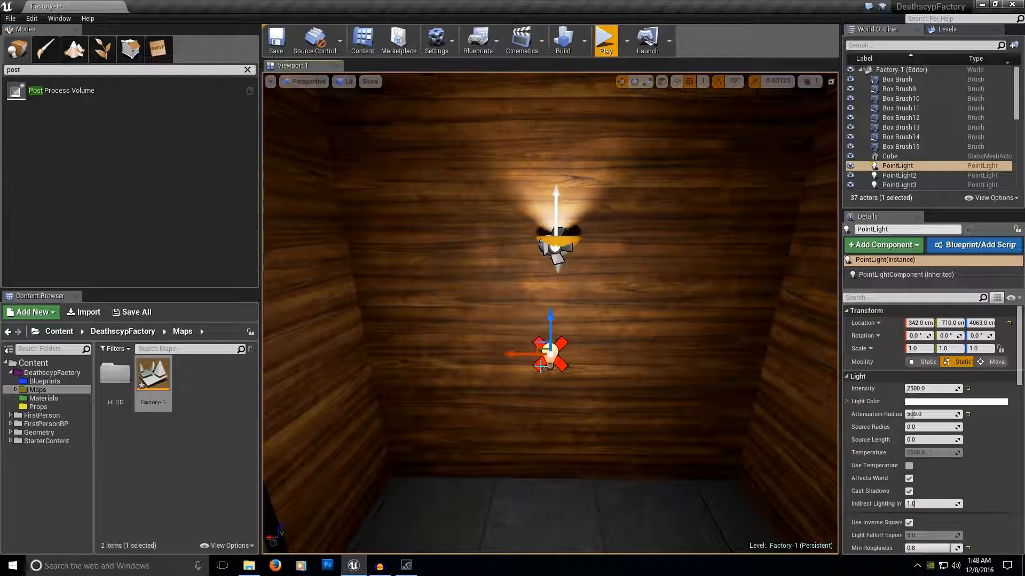
mouse_move(613, 357)
right_mouse_down()
mouse_move(412, 361)
mouse_move(556, 357)
mouse_move(555, 374)
mouse_move(475, 392)
mouse_move(557, 363)
mouse_move(577, 385)
mouse_move(566, 368)
mouse_move(613, 357)
right_mouse_up()
key("e")
key("d")
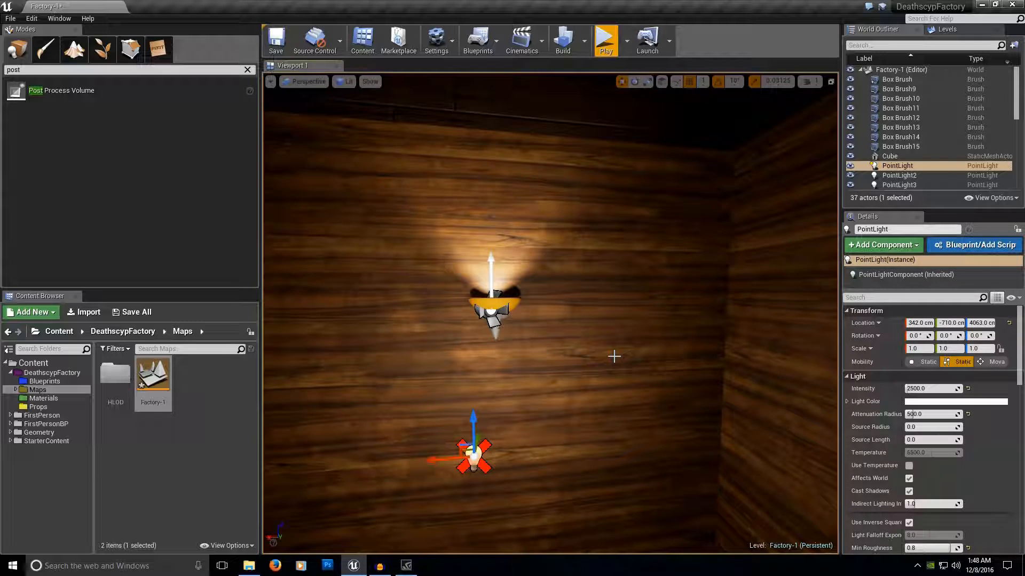
right_click_drag(564, 369, 525, 407)
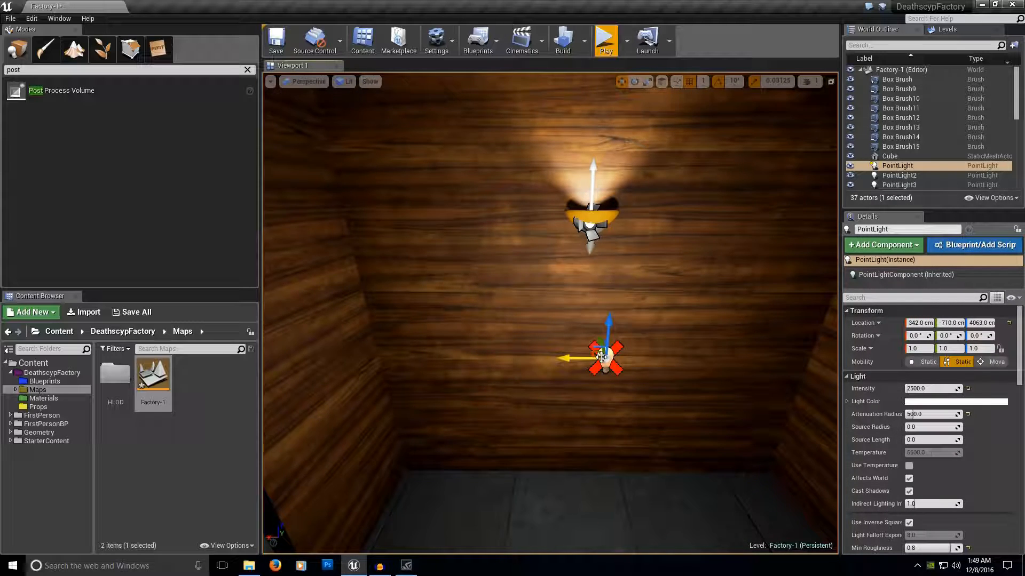
right_click_drag(607, 379, 593, 401)
key("w")
key("s")
right_click_drag(618, 331, 636, 357)
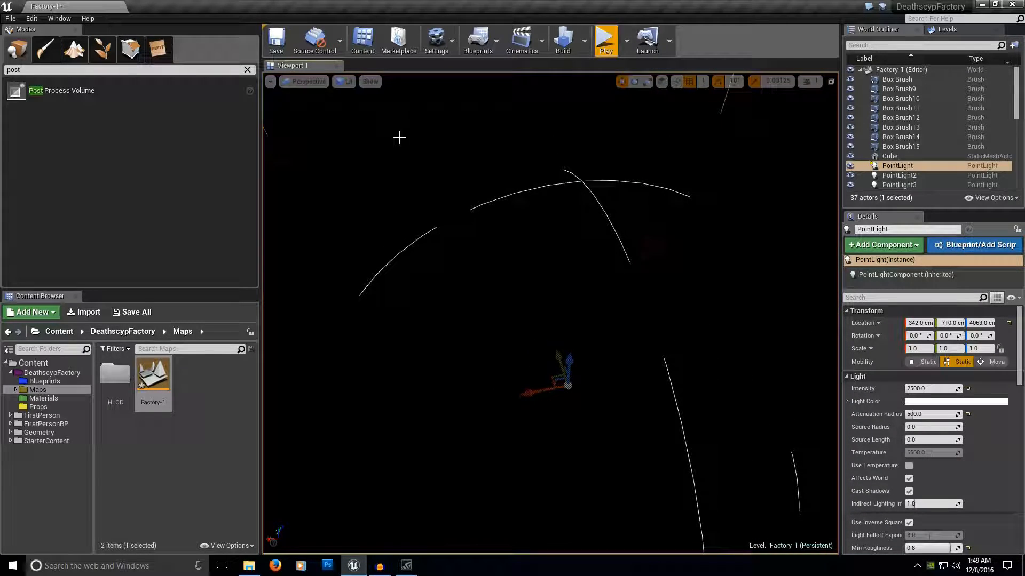
View the level unlit and select PointLight through PointLight4 together to compare their overlapping attenuation spheres.
left_click(346, 81)
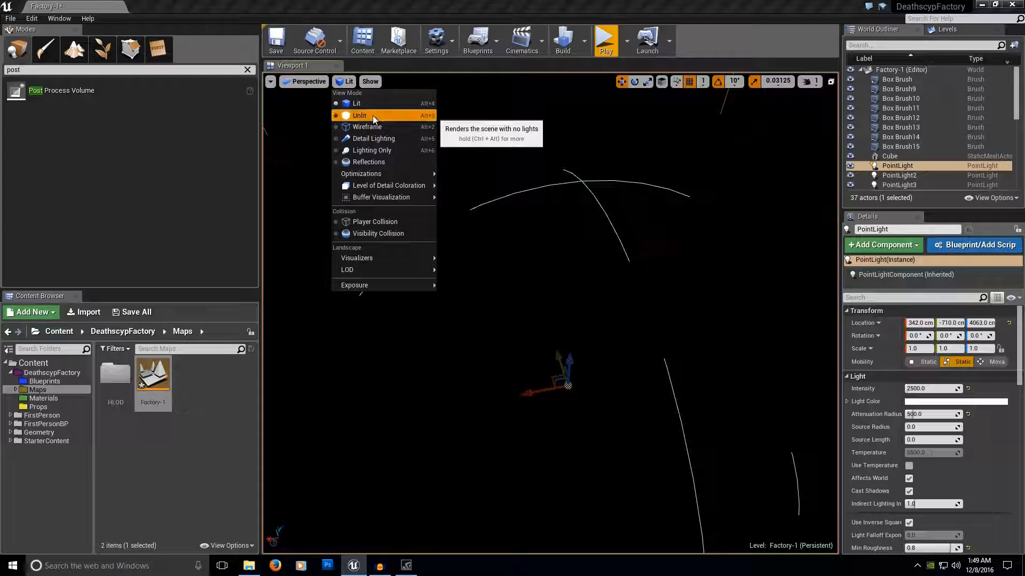
left_click(373, 116)
right_click_drag(372, 116, 375, 122)
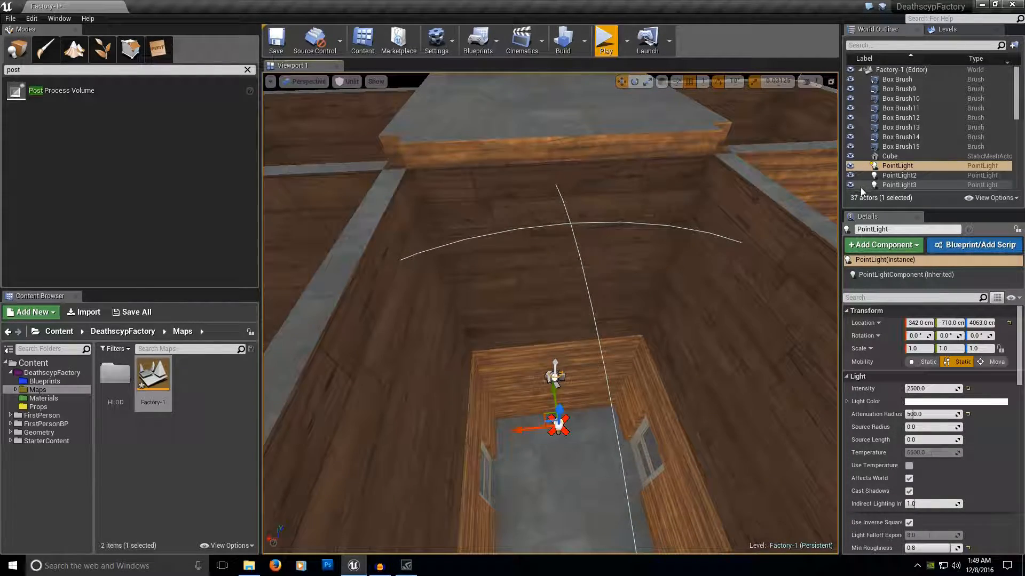
left_click(894, 176, "ctrl")
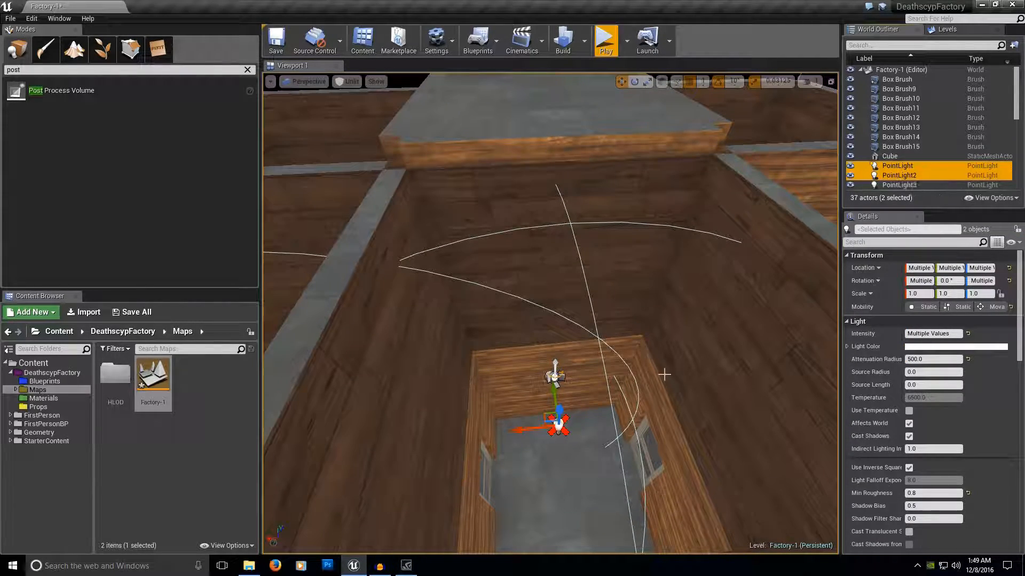
left_click(911, 186, "ctrl")
right_click_drag(721, 229, 652, 231)
scroll(904, 170, "down", 2)
left_click(902, 161, "ctrl")
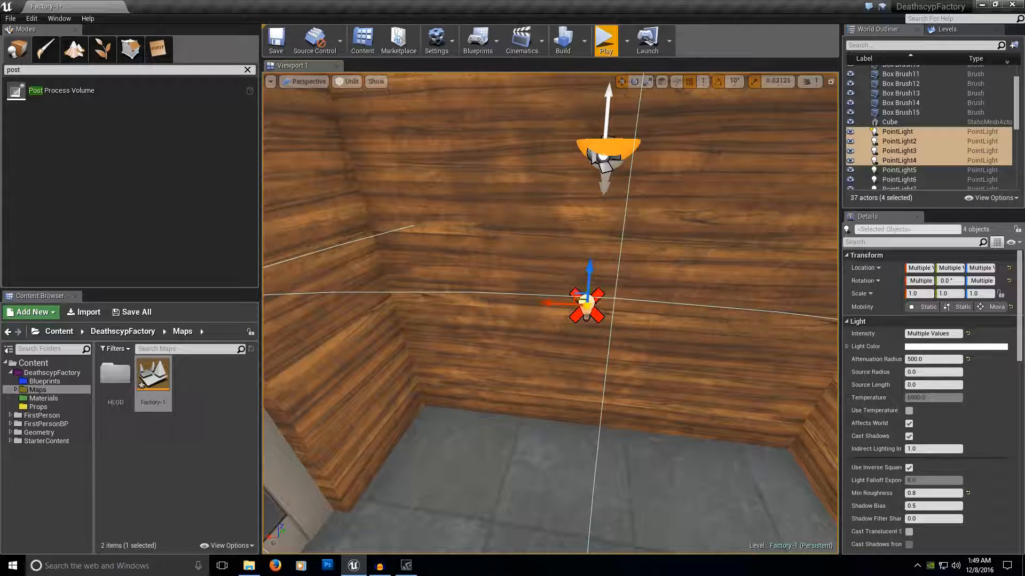
Select only PointLight beneath the wall lamp and return the viewport to Lit shading.
left_click(588, 306)
left_click(347, 81)
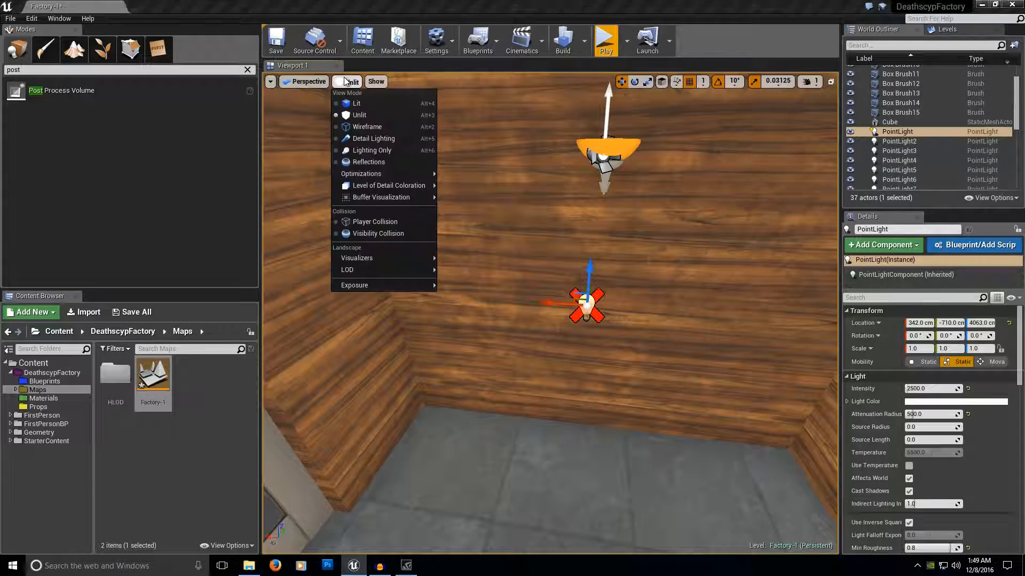
left_click(361, 104)
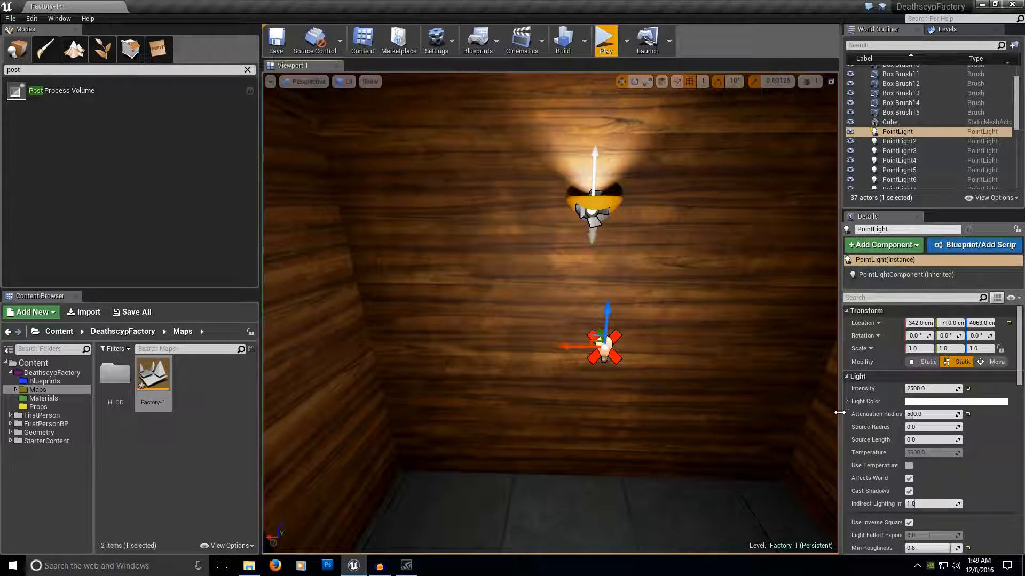
Try Static and Movable mobility on PointLight, comparing how it lights the wall.
left_click(919, 362)
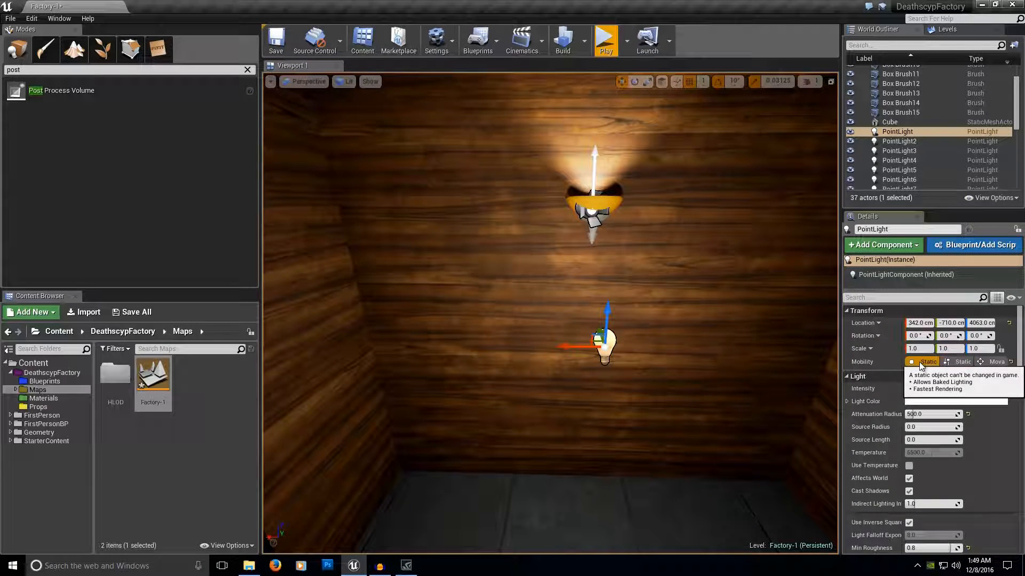
left_click(998, 362)
right_click_drag(710, 424, 709, 423)
right_click_drag(660, 395, 660, 395)
right_click_drag(525, 437, 524, 438)
right_click_drag(665, 395, 665, 395)
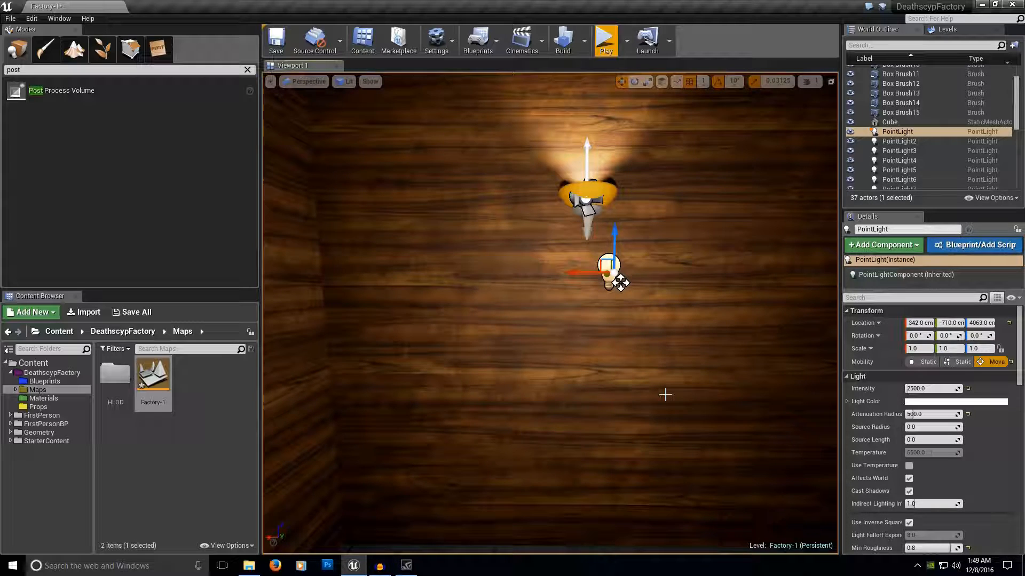
right_click_drag(665, 394, 665, 393)
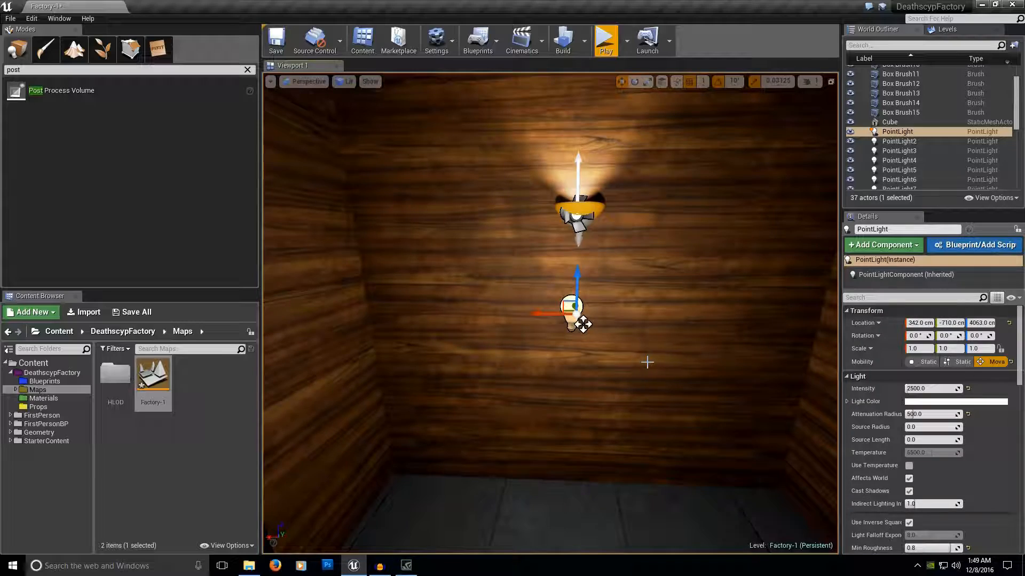
Try a different attenuation radius on PointLight2 beside the door, and return it to 500.
right_click_drag(583, 324, 582, 334)
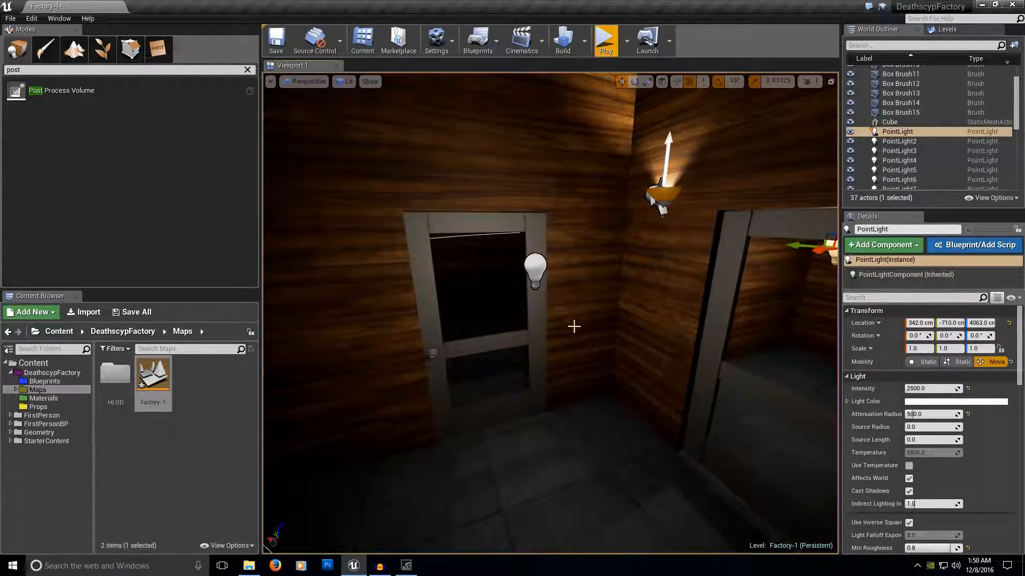
left_click(535, 269)
right_click_drag(535, 270, 535, 270)
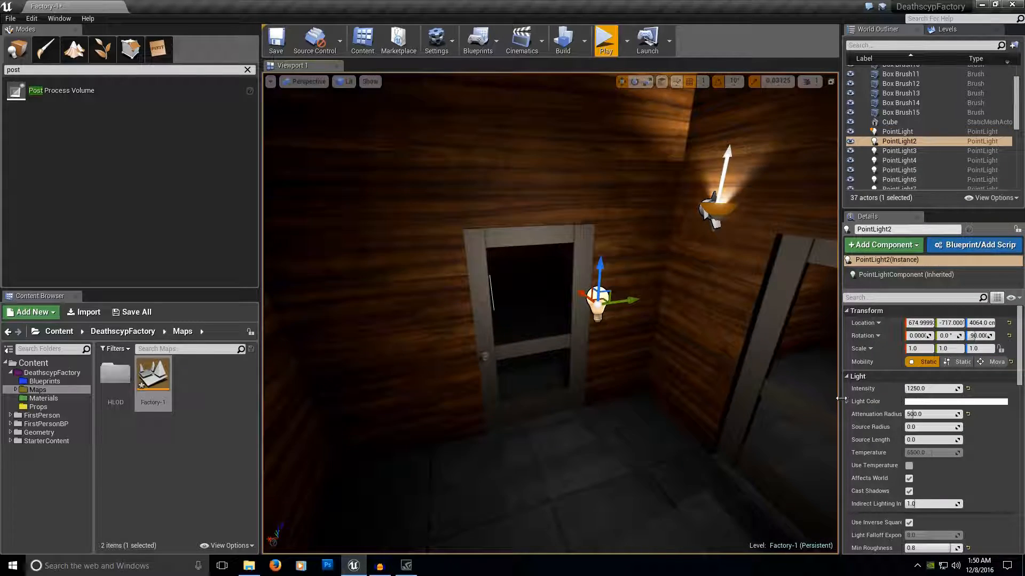
right_click_drag(812, 435, 811, 435)
right_click_drag(707, 170, 707, 169)
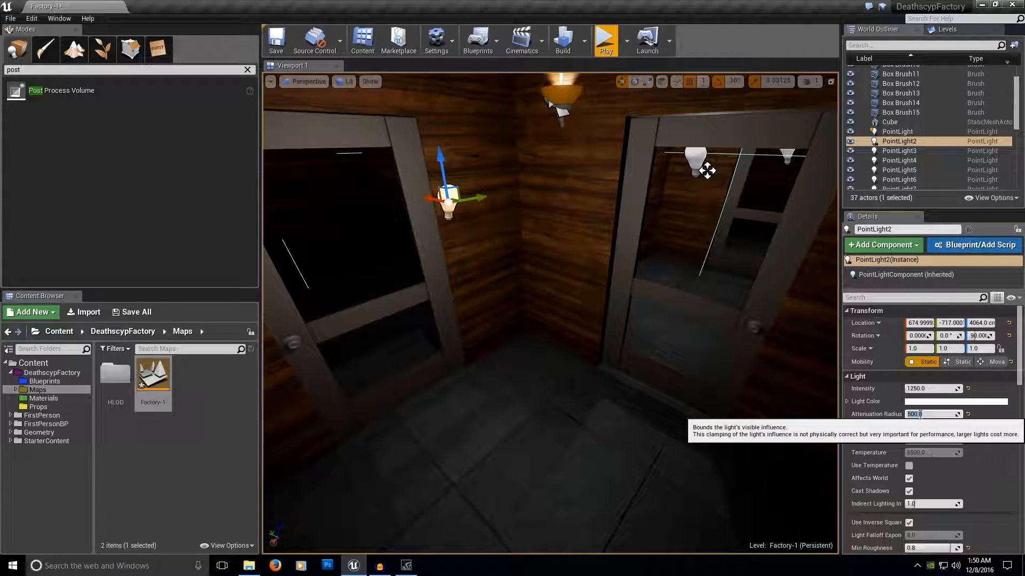
key("Return")
right_click_drag(631, 408, 631, 407)
right_click_drag(665, 287, 665, 287)
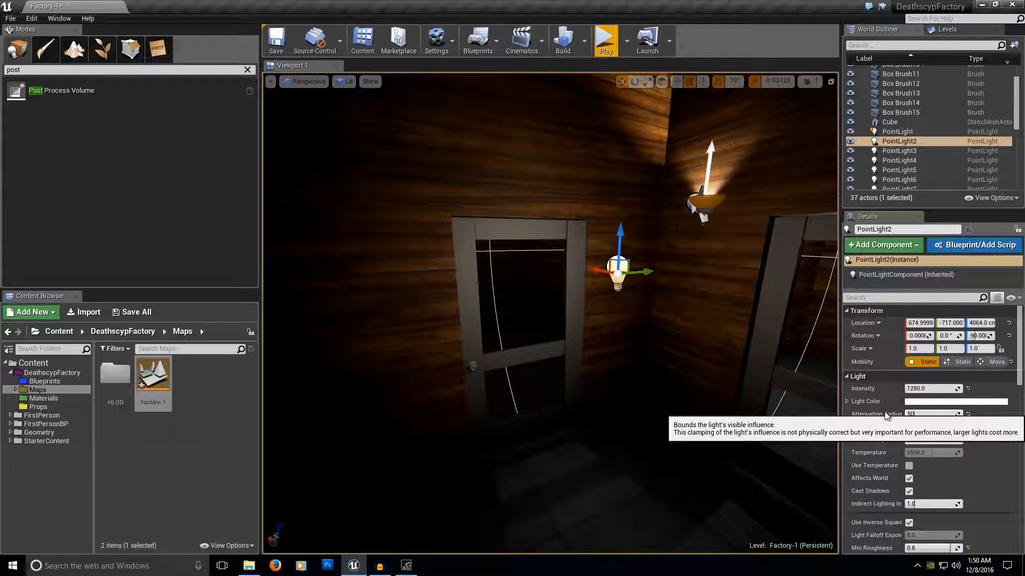
type("0")
key("Return")
right_click_drag(677, 380, 694, 299)
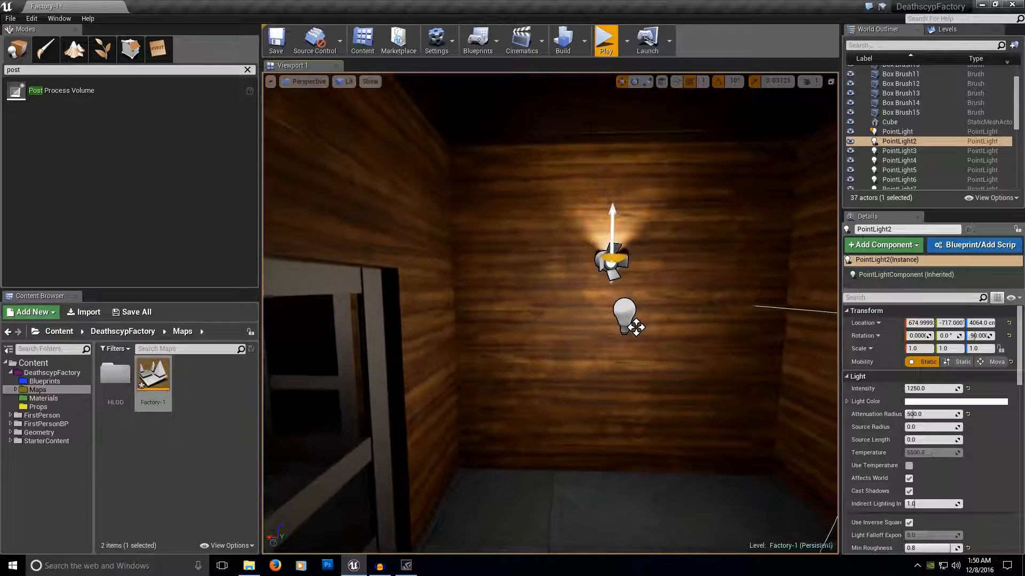
Set the mobility of PointLight beneath the wall lamp to Static.
right_click_drag(635, 327, 606, 371)
left_click(582, 320)
left_click(924, 362)
right_click_drag(663, 371, 817, 377)
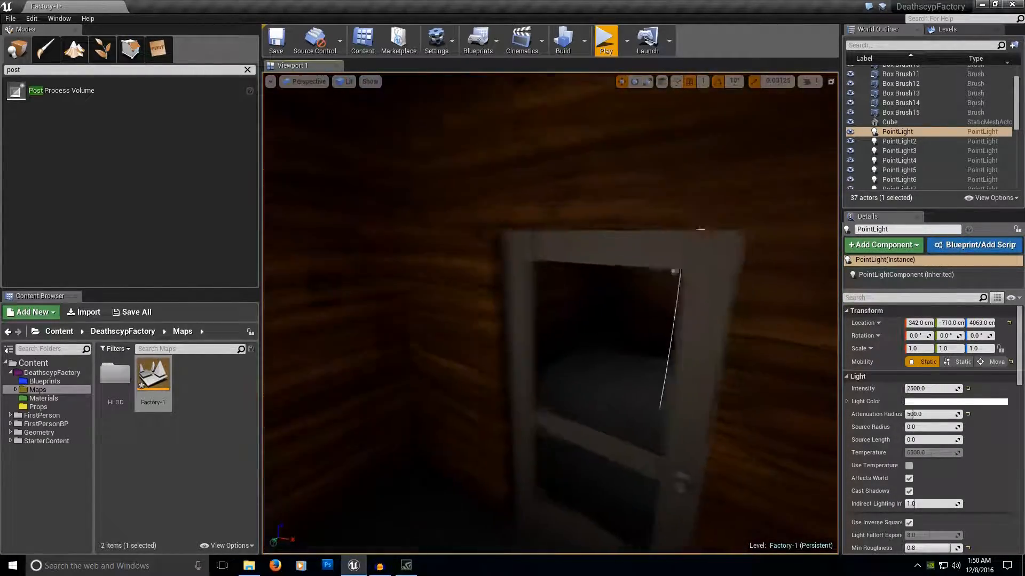
key("f")
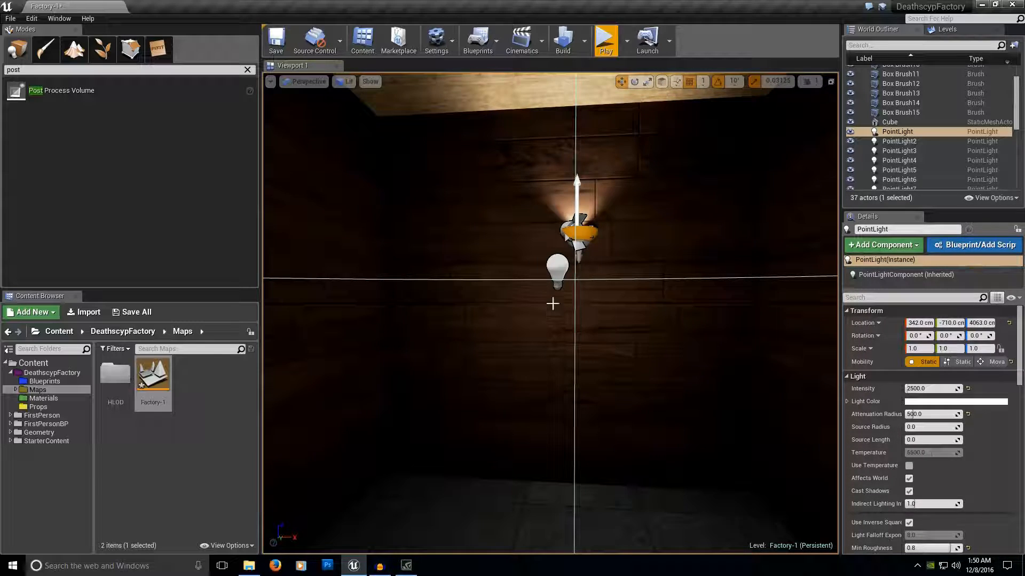
Examine the lighting around the wall lamps and the hanging lamp, checking the settings of PointLight4, PointLight6 and SpotLight6.
left_click(561, 270)
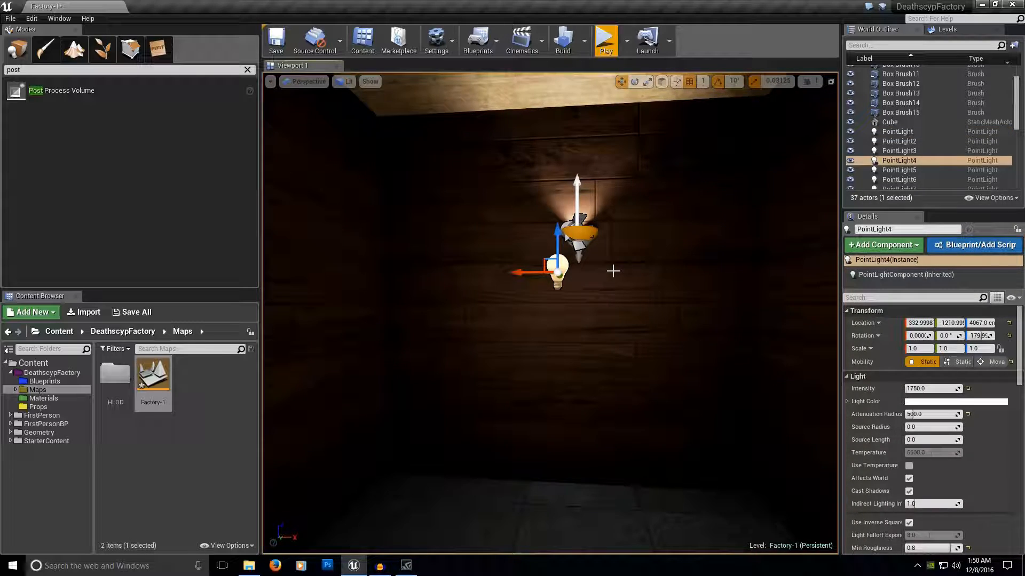
right_click_drag(613, 270, 811, 195)
key("w")
left_click(662, 237)
key("w")
left_click(495, 203)
right_click_drag(660, 298, 523, 337)
key("w")
left_click(615, 291)
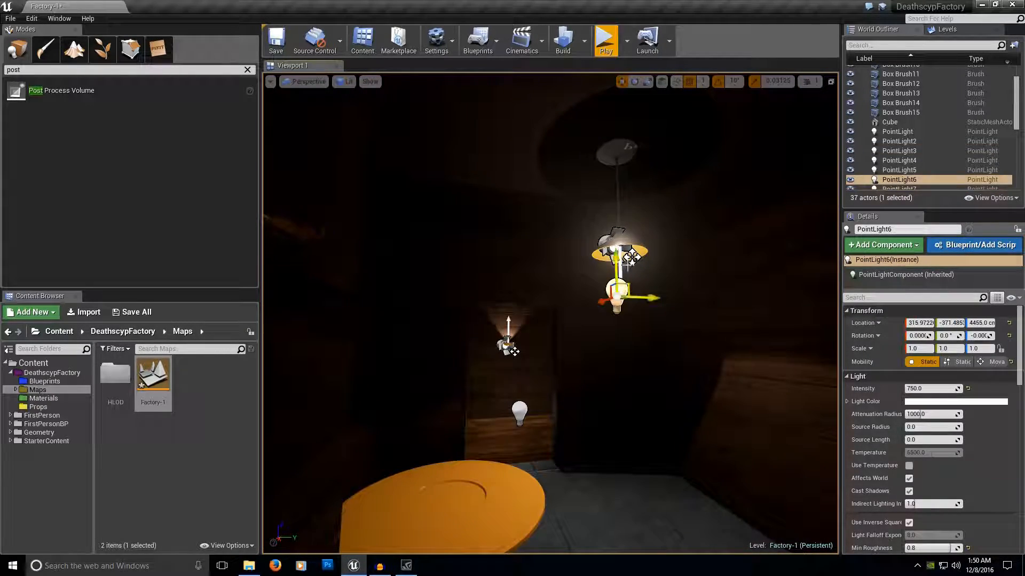
left_click(607, 245)
right_click_drag(651, 288, 309, 256)
key("w")
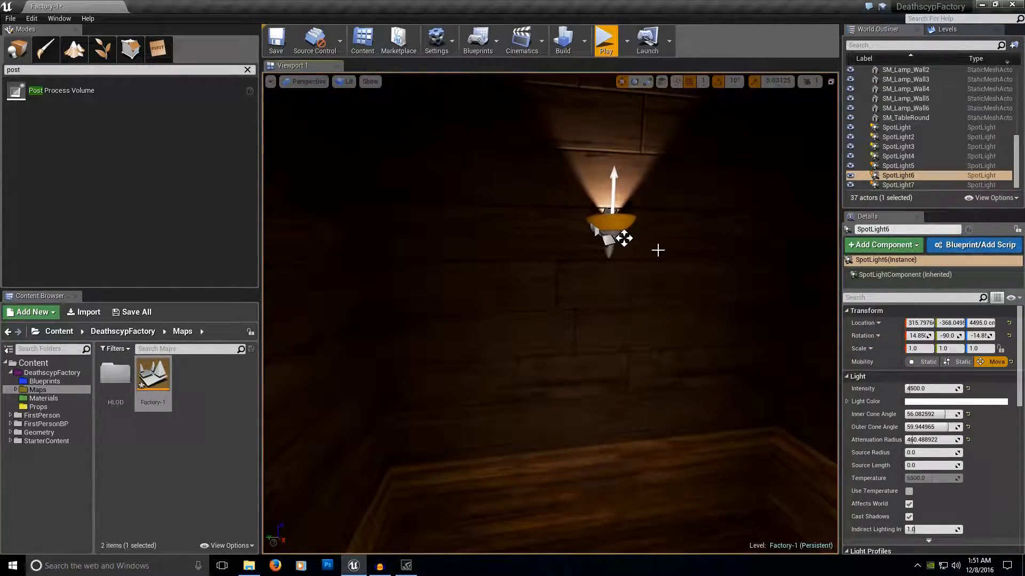
Reduce the attenuation radius of SpotLight7 at the wall lamp to 250, then to 125.
left_click(610, 214)
right_click_drag(610, 214, 635, 136)
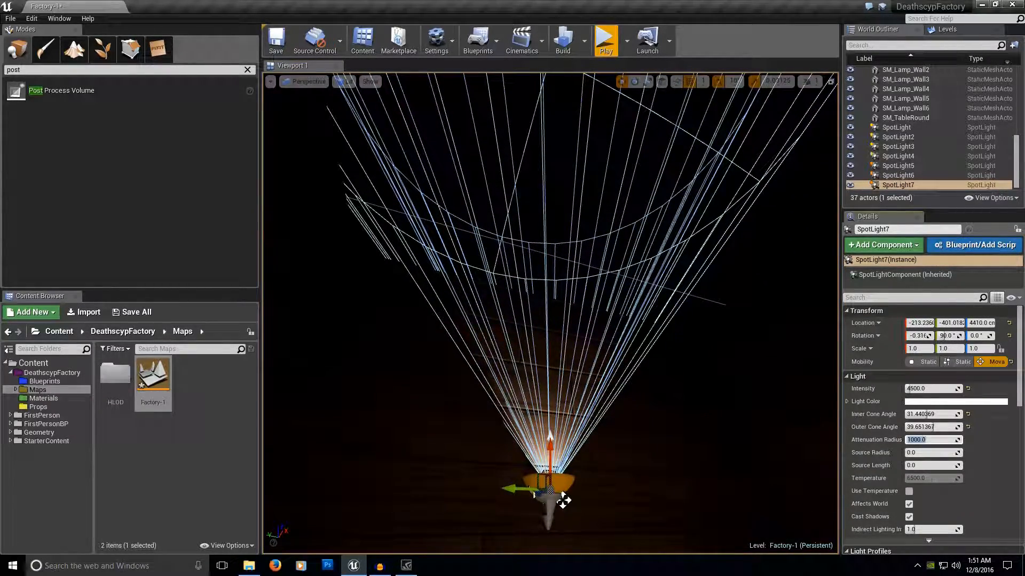
key("Return")
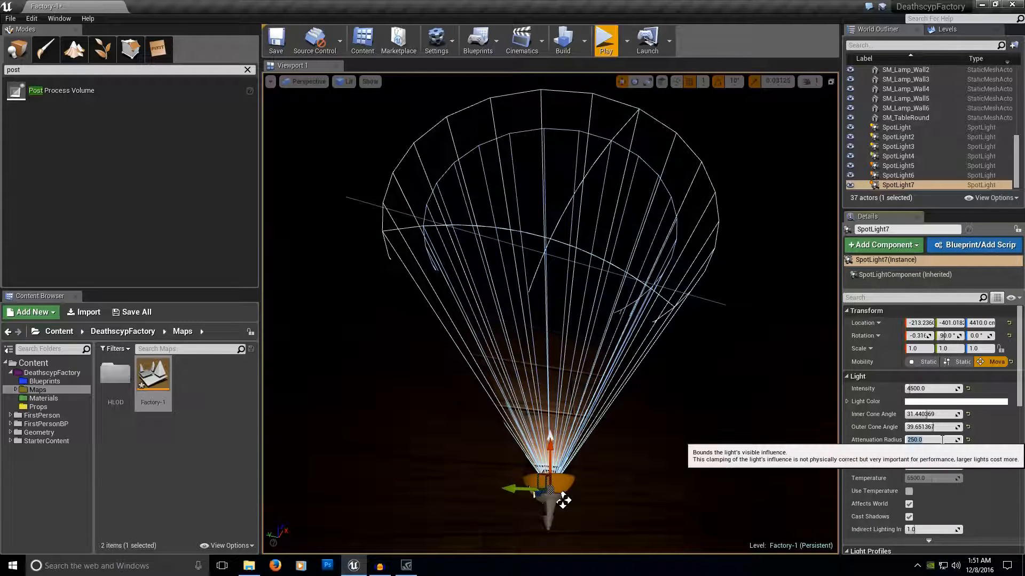
type("125")
key("Return")
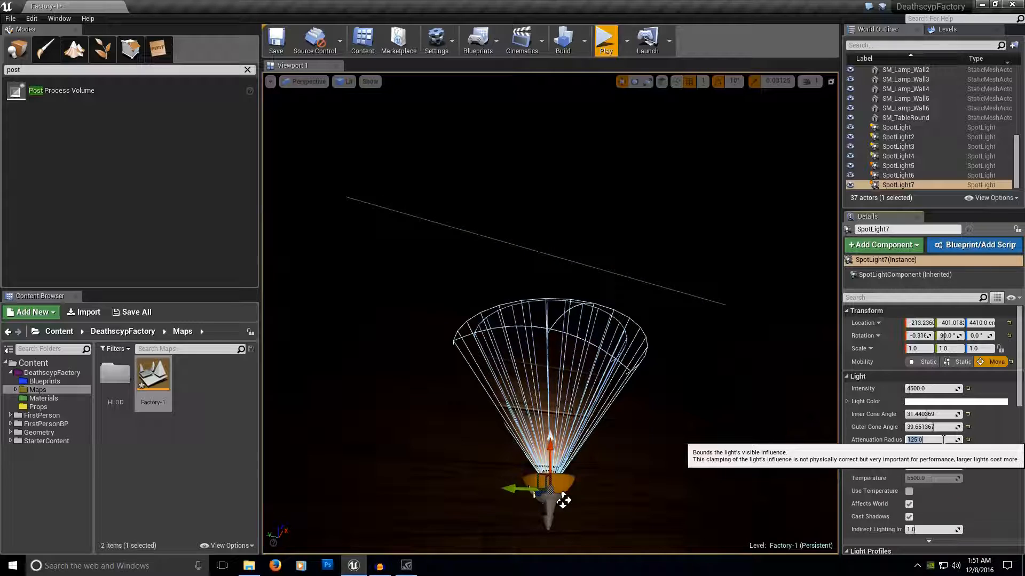
right_click_drag(710, 363, 822, 395)
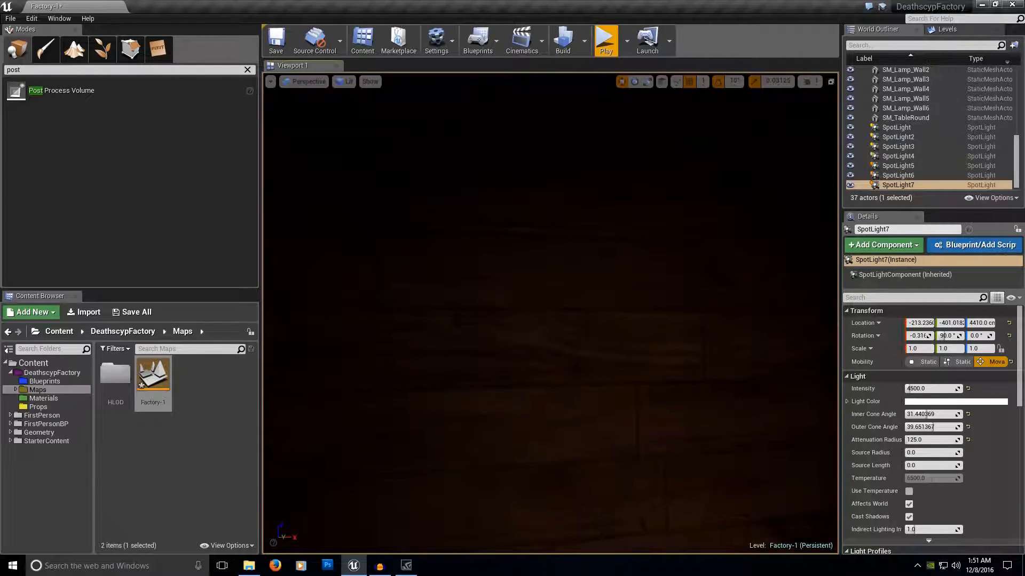
Select all spotlights from SpotLight to SpotLight7 and set their shared attenuation radius to 125.
left_click(896, 127)
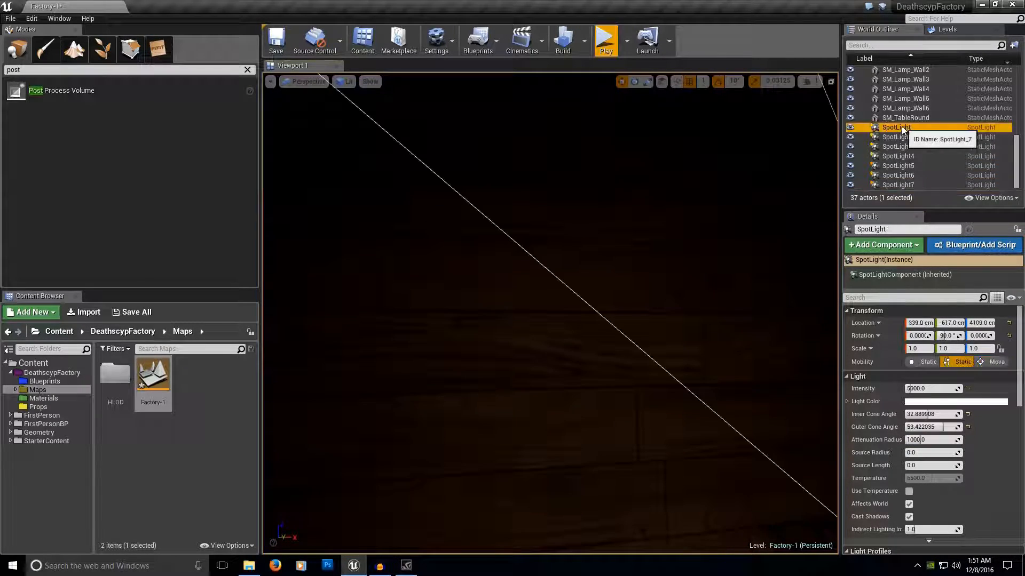
left_click(902, 184, "shift")
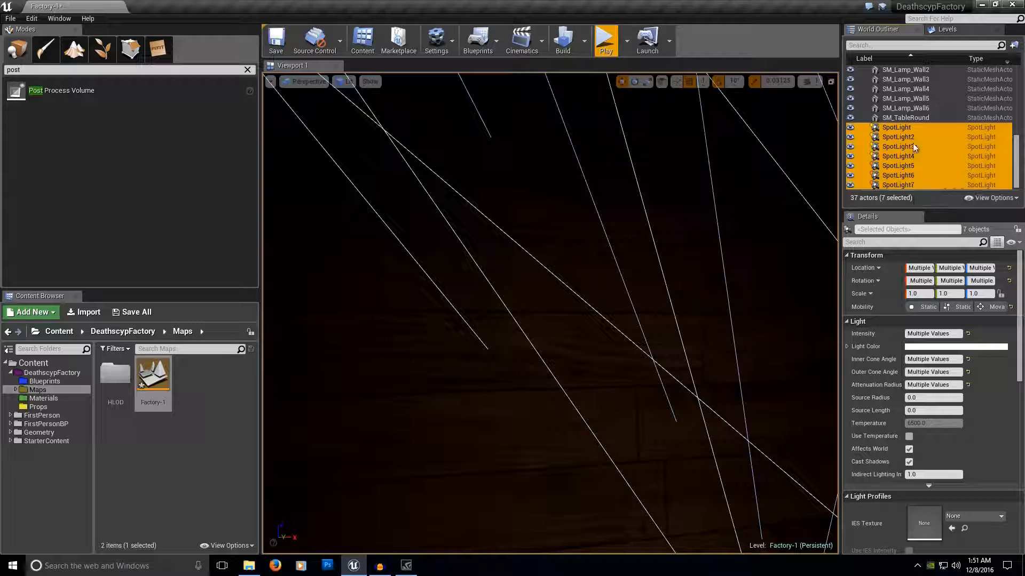
left_click(947, 390)
type("125")
key("Return")
Raise the attenuation radius of SpotLight6 in the hanging lamp to 1000, then reduce it to about 427.
right_click_drag(788, 355, 822, 225)
key("w")
key("w")
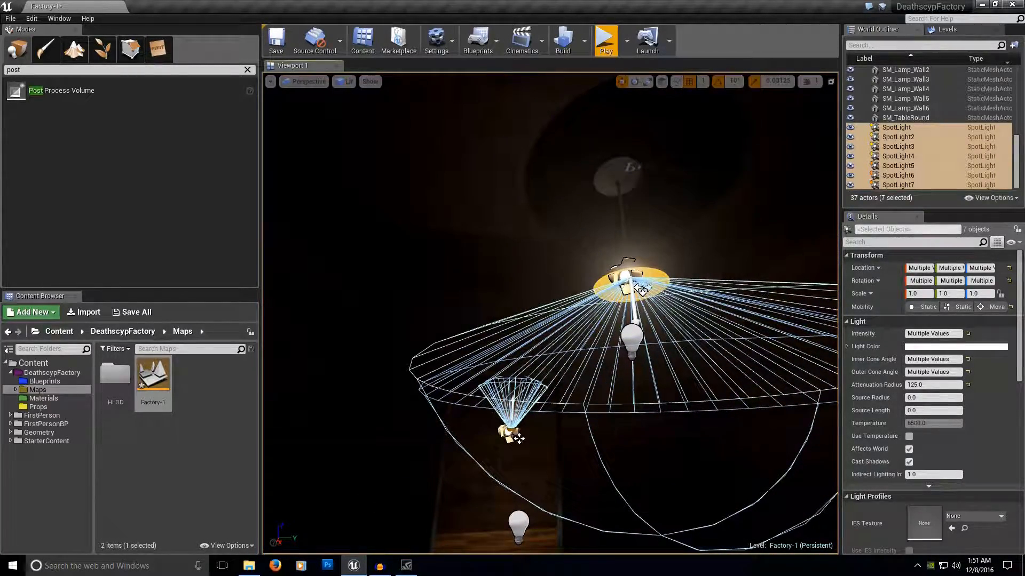
left_click(628, 277)
left_click(910, 440)
type("1000")
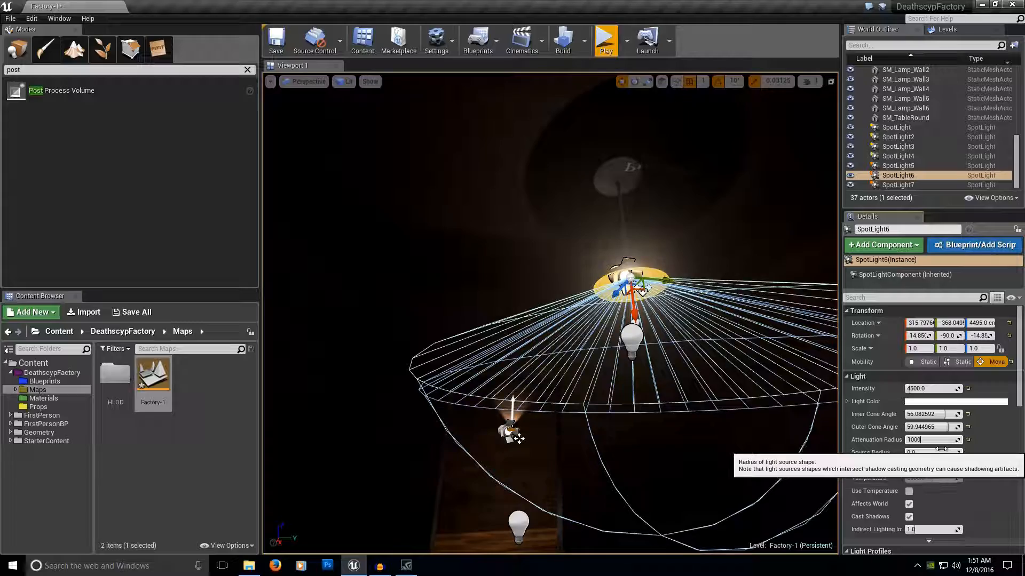
key("Return")
right_click_drag(669, 407, 686, 502)
key("s")
key("d")
left_click_drag(923, 440, 917, 440)
Play-test the level twice near the wall lamp to check how the lighting looks in game.
right_click_drag(550, 320, 496, 347)
key("w")
right_click_drag(687, 94, 518, 88)
right_click_drag(715, 416, 739, 409)
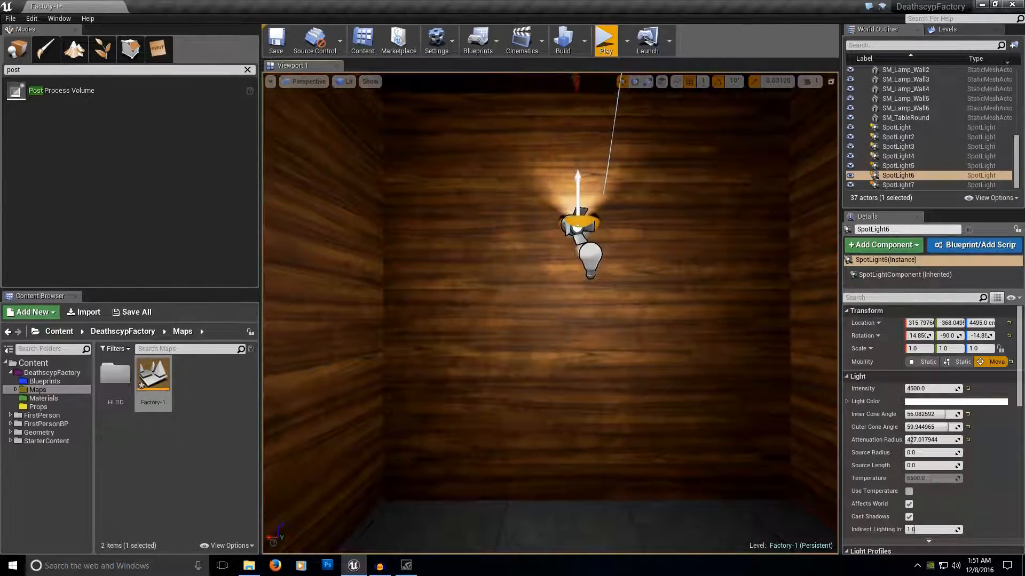
left_click(605, 40)
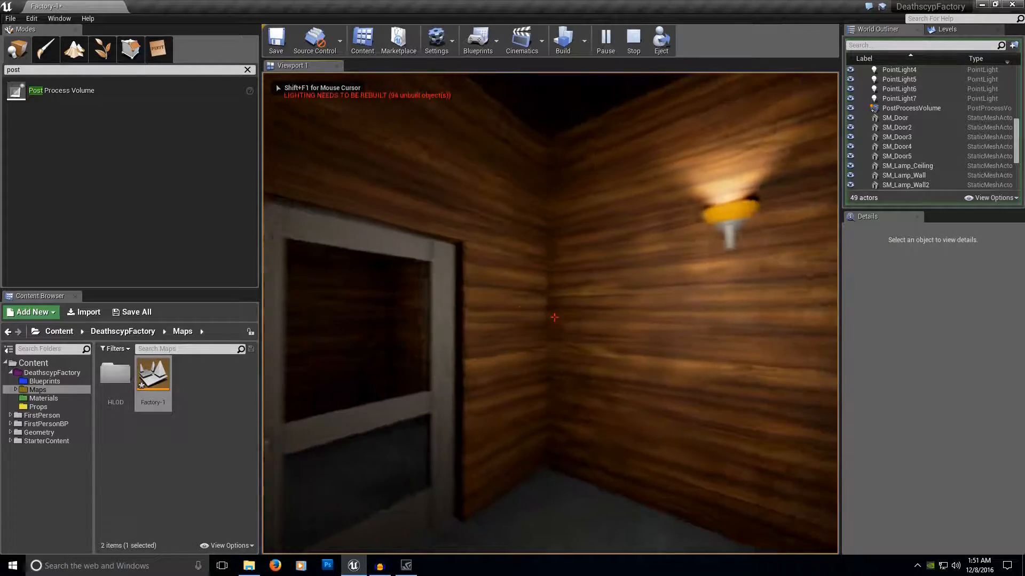
key("Escape")
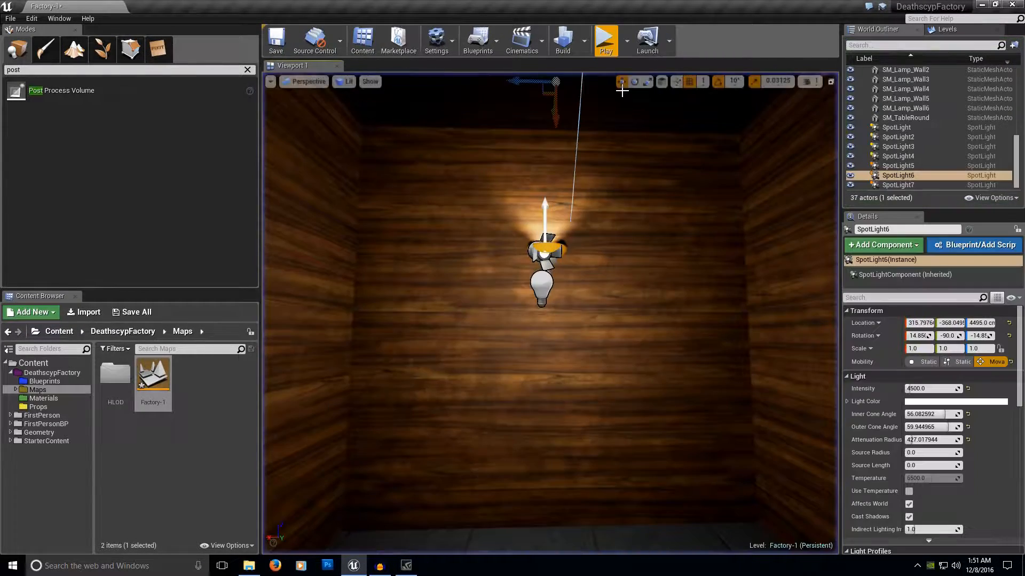
left_click(605, 40)
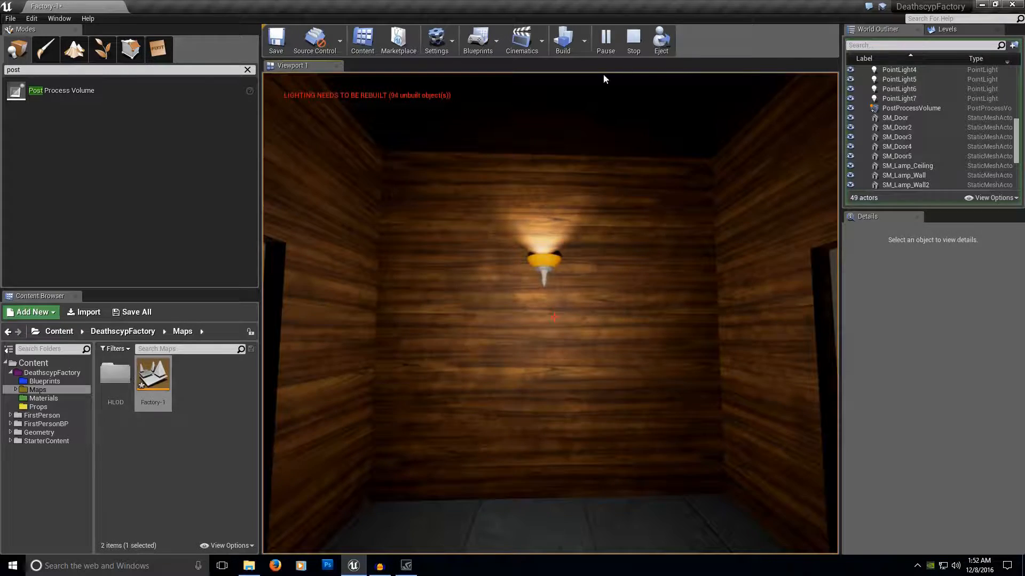
key("Escape")
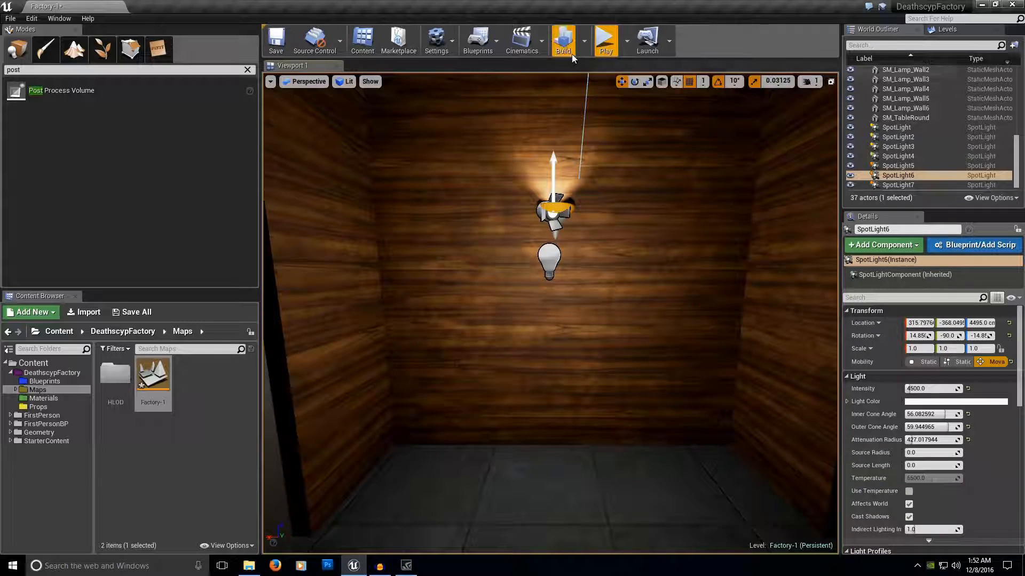
Set the lighting quality to Preview and build only the level's lighting.
right_click_drag(582, 301, 580, 295)
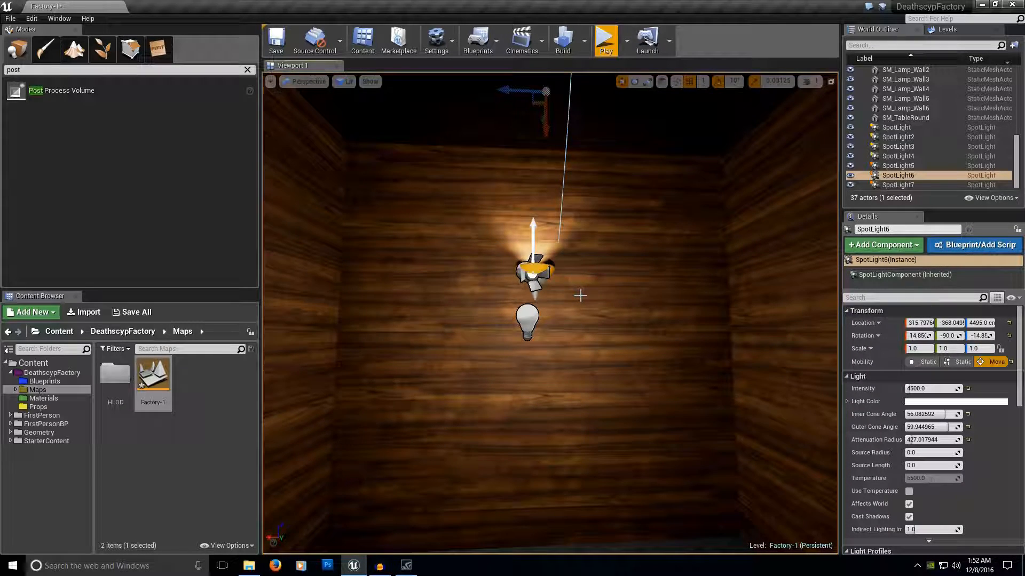
right_click_drag(589, 282, 632, 285)
key("w")
key("d")
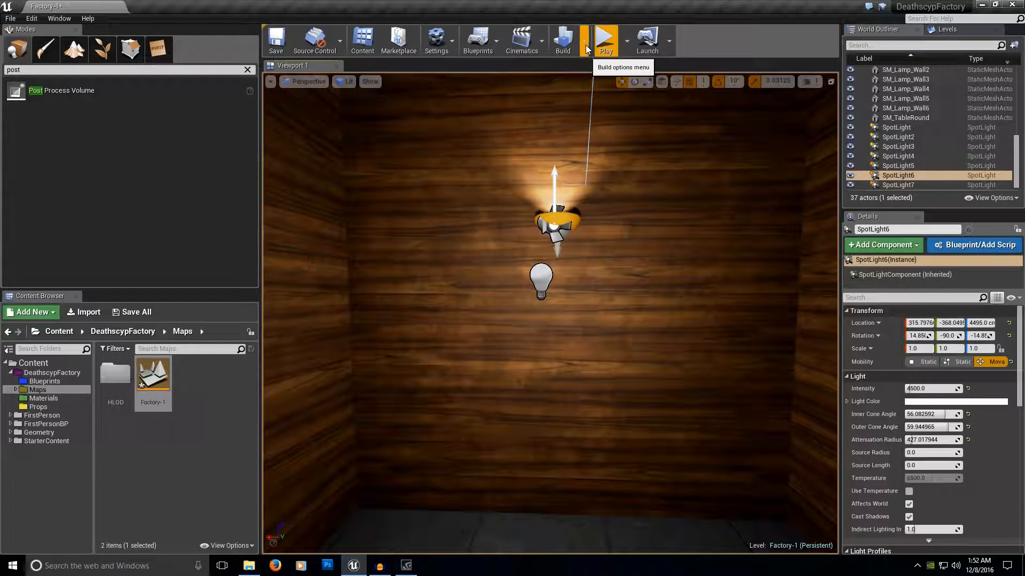
left_click(586, 46)
mouse_move(622, 99)
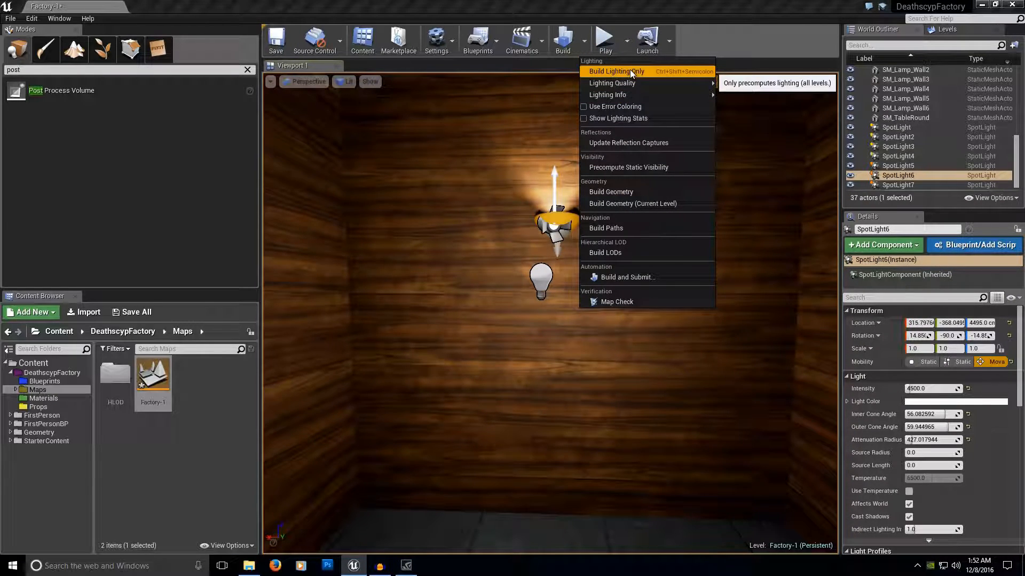
mouse_move(646, 84)
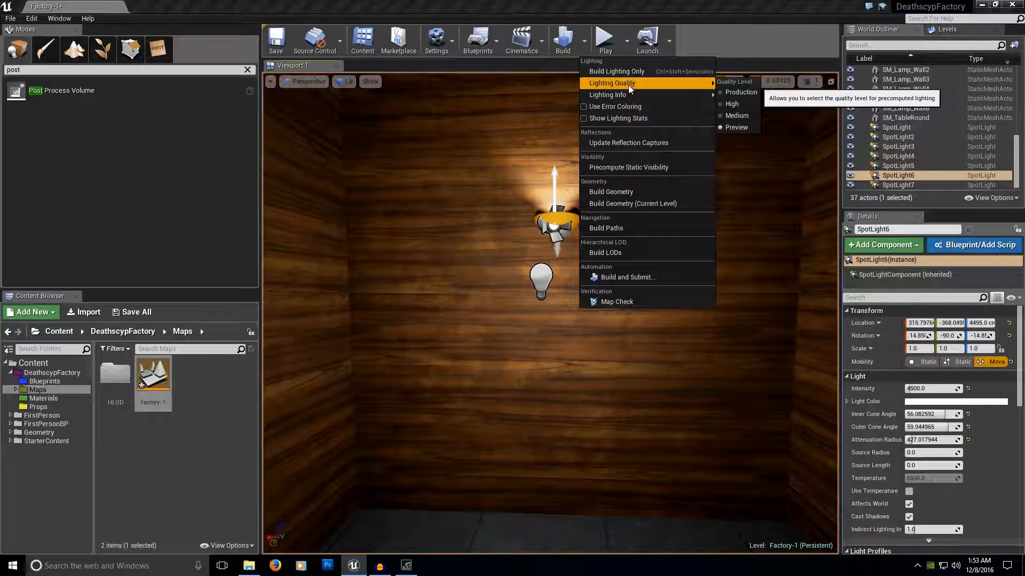
left_click(750, 127)
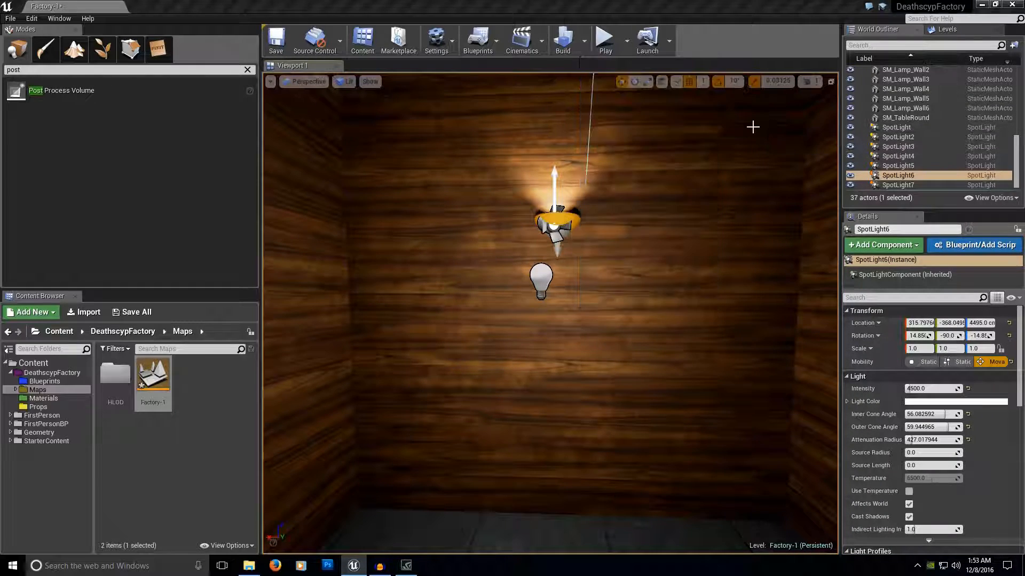
left_click(584, 41)
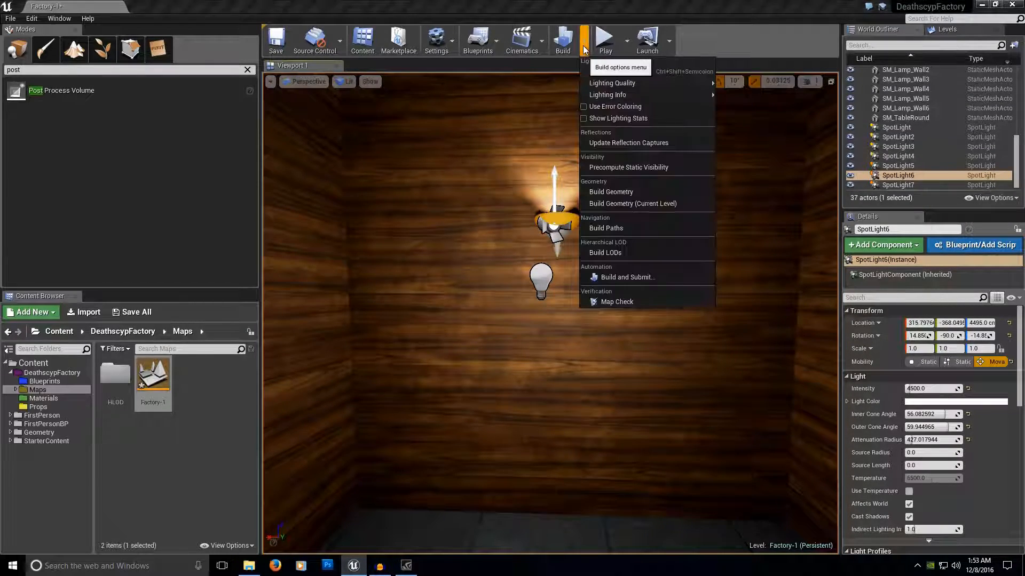
mouse_move(610, 84)
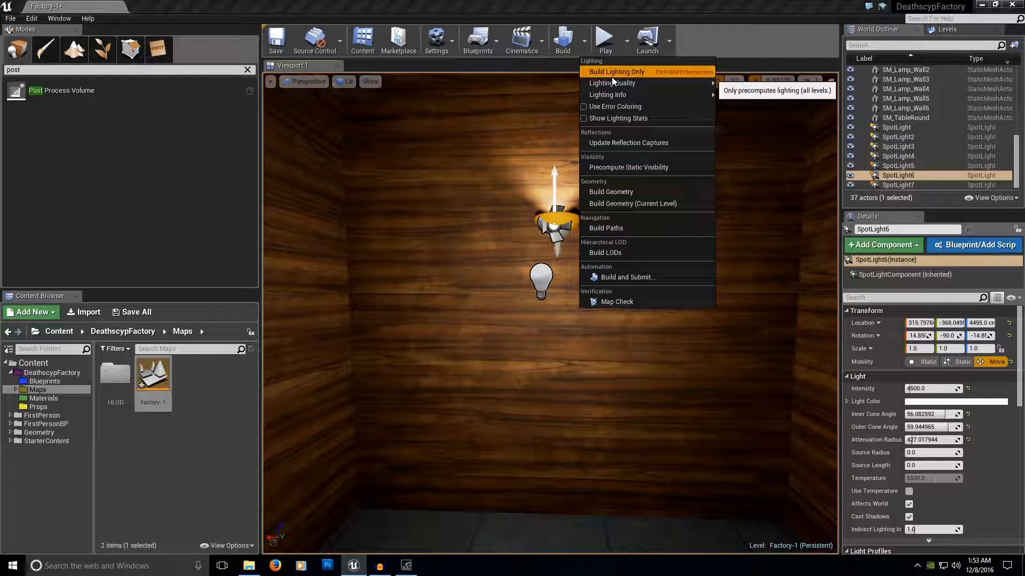
left_click(612, 72)
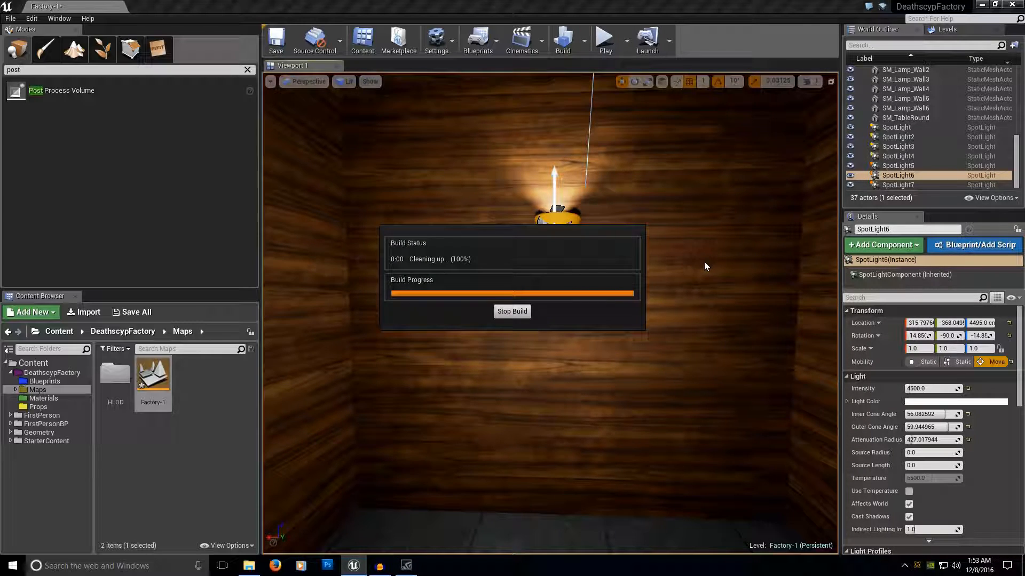
Examine the freshly built lighting throughout the rooms and around the wall lamp.
right_click_drag(683, 288, 785, 305)
right_click_drag(550, 313, 848, 295)
key("w")
key("s")
key("w")
key("w")
key("w")
key("w")
right_click_drag(550, 313, 342, 283)
right_click_drag(481, 257, 668, 304)
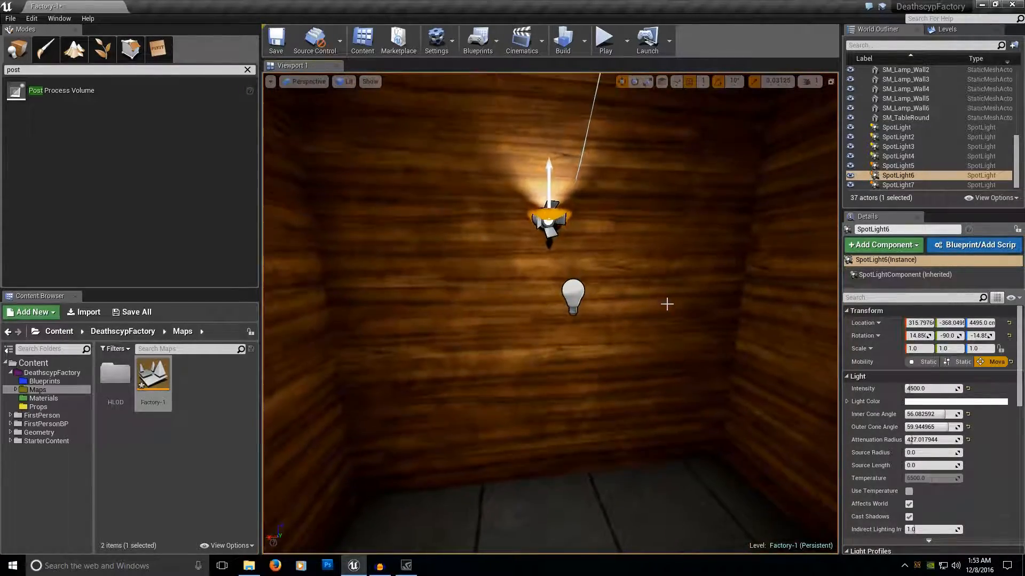
Move PointLight beneath the wall lamp farther out from the wall, to a Y location of -731 cm.
left_click(572, 296)
mouse_move(573, 297)
right_mouse_down()
mouse_move(512, 299)
mouse_move(568, 290)
right_mouse_up()
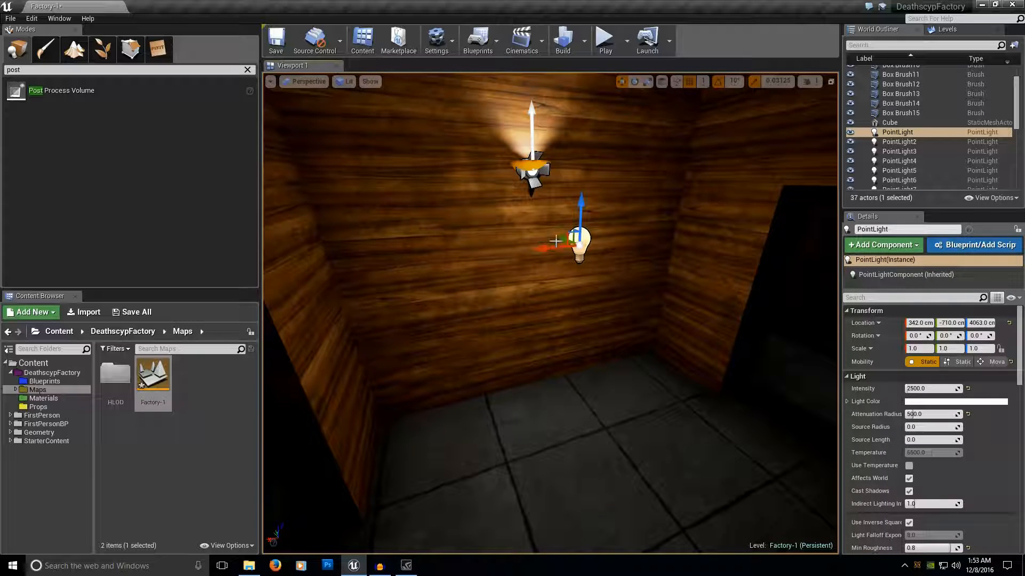
left_click_drag(563, 243, 581, 249)
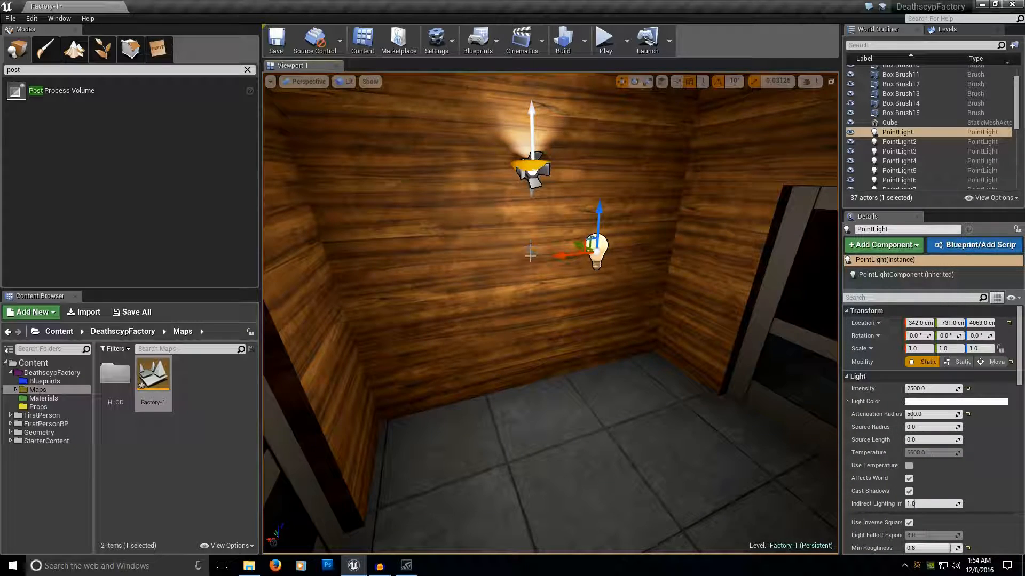
mouse_move(584, 270)
right_mouse_down()
mouse_move(553, 270)
mouse_move(586, 271)
right_mouse_up()
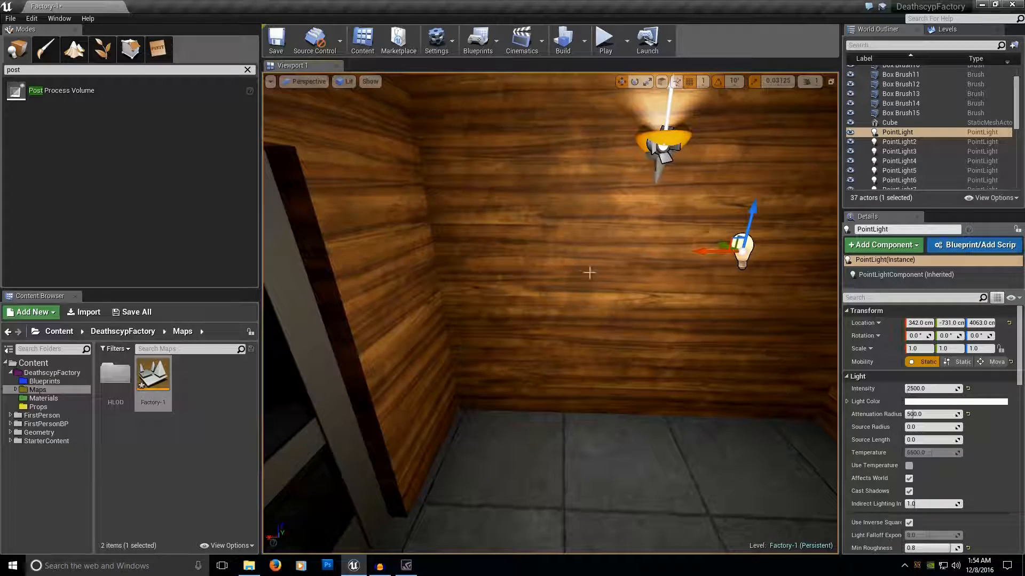
Change the mobility of PointLight to Stationary and open its attenuation radius for editing.
left_click(959, 363)
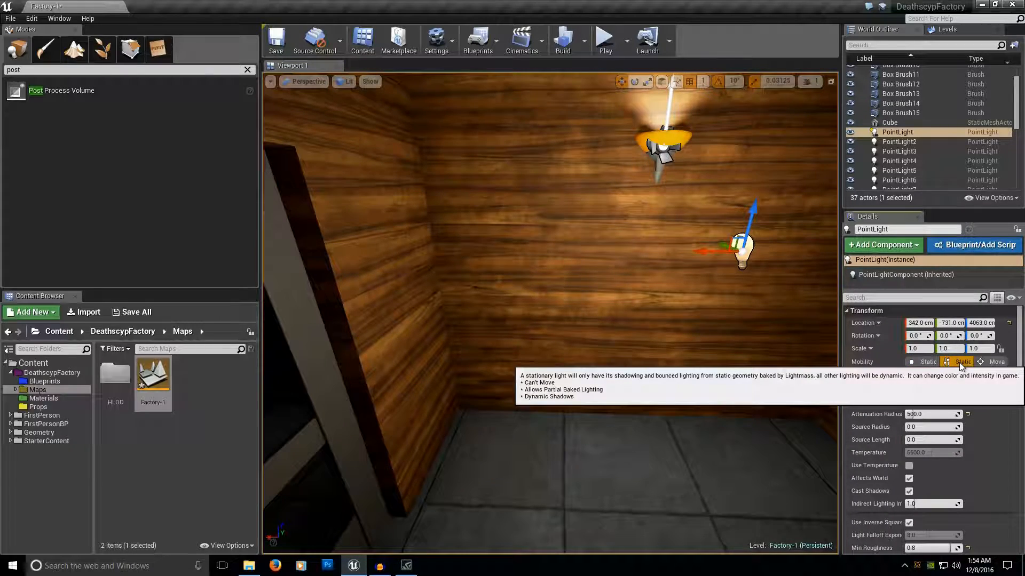
mouse_move(702, 366)
right_mouse_down()
mouse_move(600, 365)
mouse_move(694, 366)
right_mouse_up()
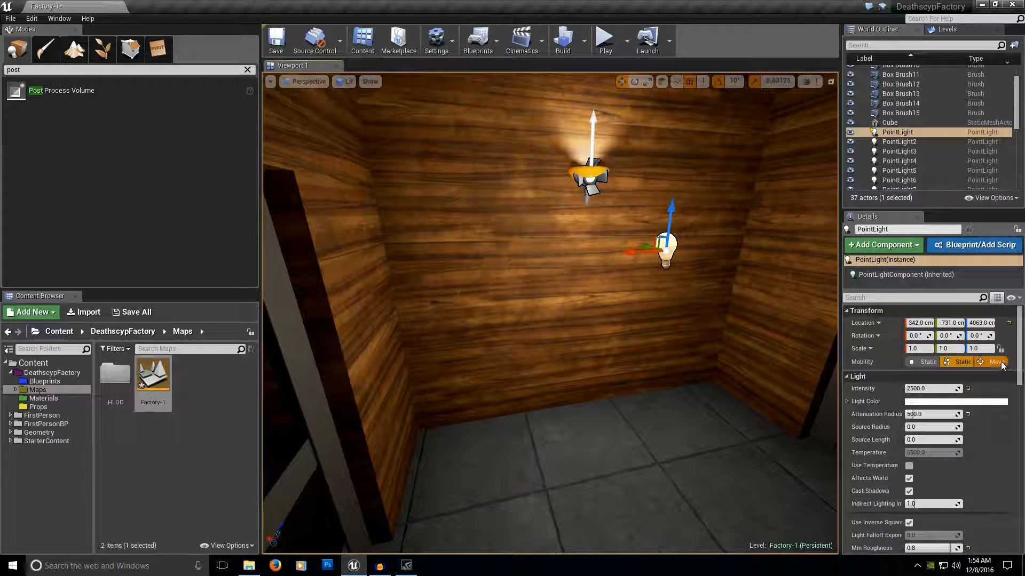
left_click(935, 414)
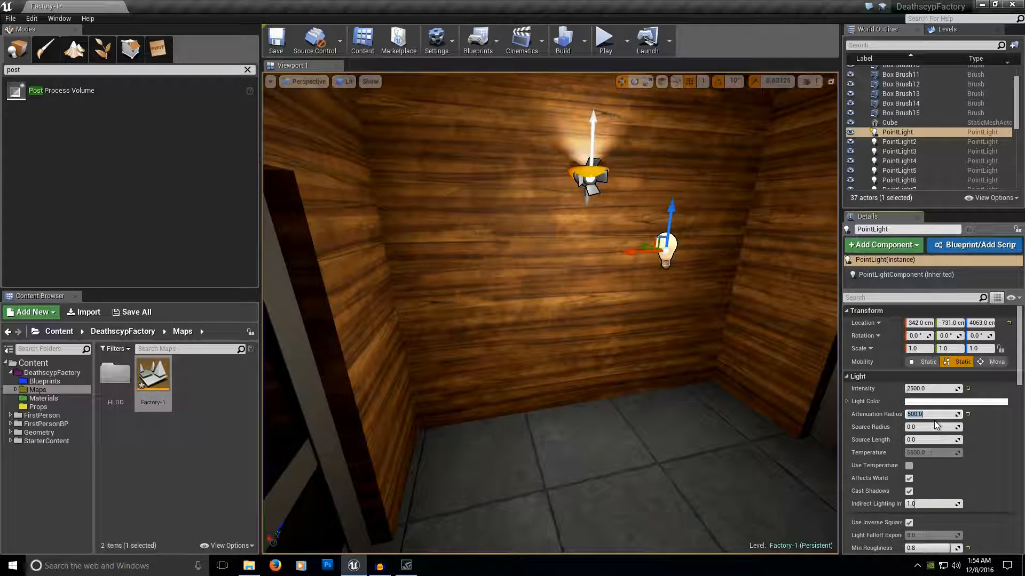
right_click_drag(749, 373, 742, 344)
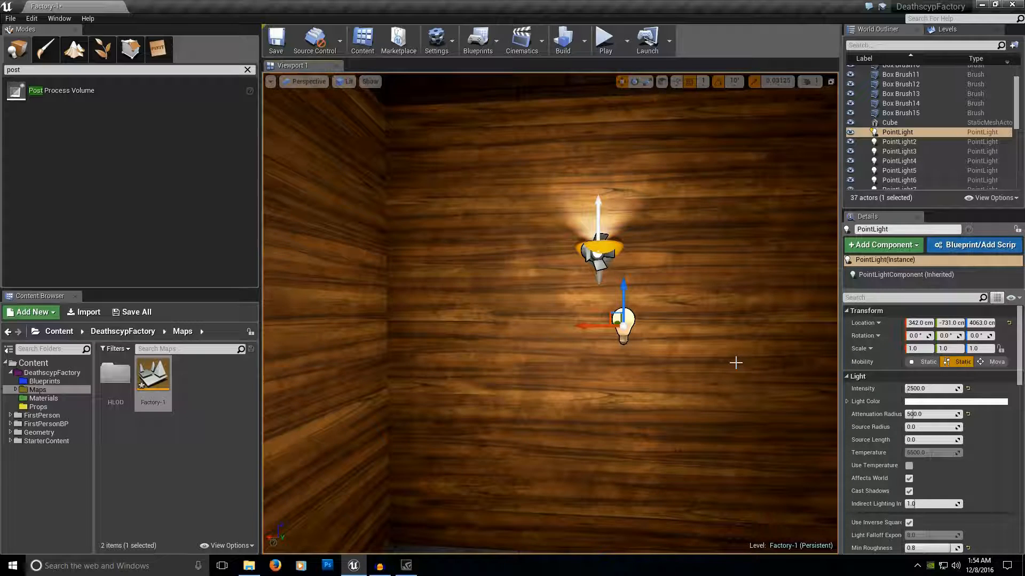
right_click_drag(729, 358, 679, 337)
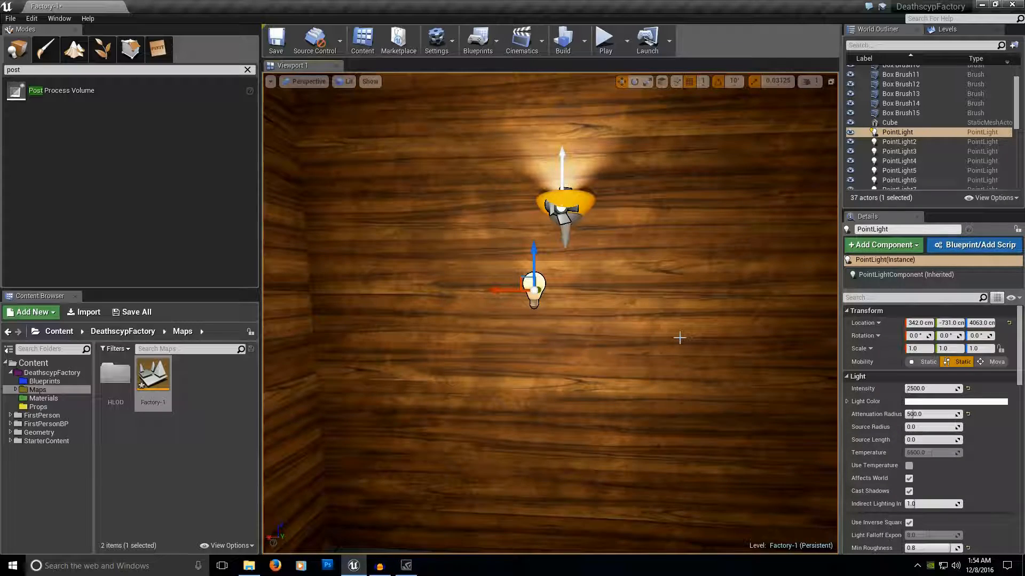
Shift PointLight sideways beneath the wall lamp to an X location of 337 cm.
right_click_drag(675, 338, 614, 337)
left_click_drag(496, 257, 523, 261)
key("a")
right_click_drag(528, 266, 513, 279)
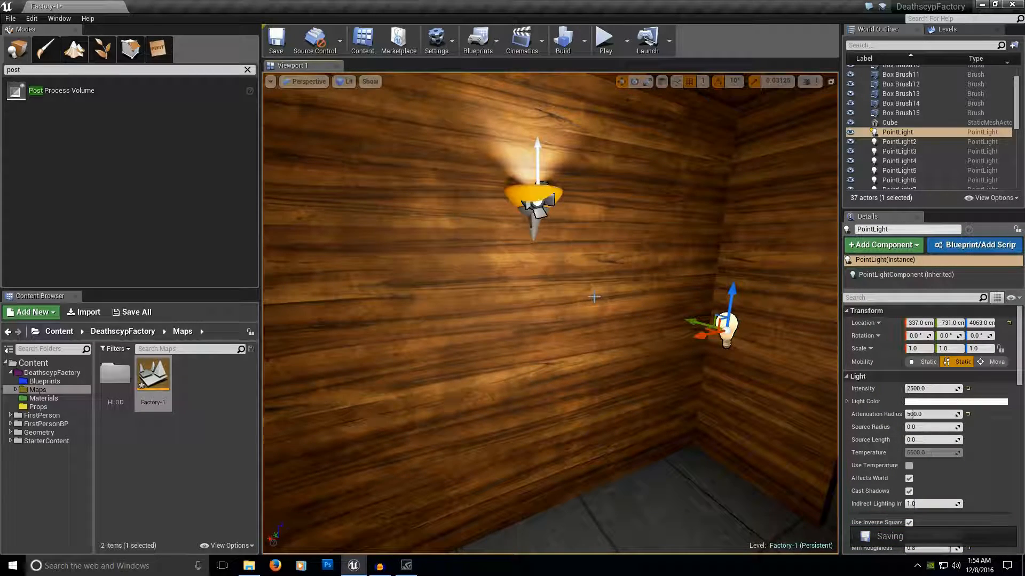
mouse_move(643, 316)
right_mouse_down()
mouse_move(579, 302)
mouse_move(637, 317)
right_mouse_up()
key("d")
key("a")
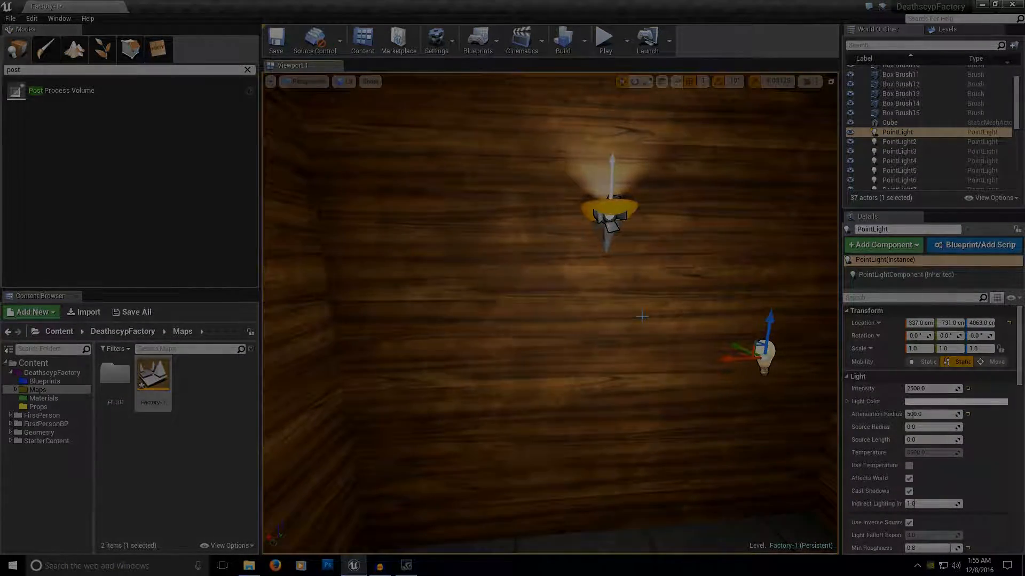